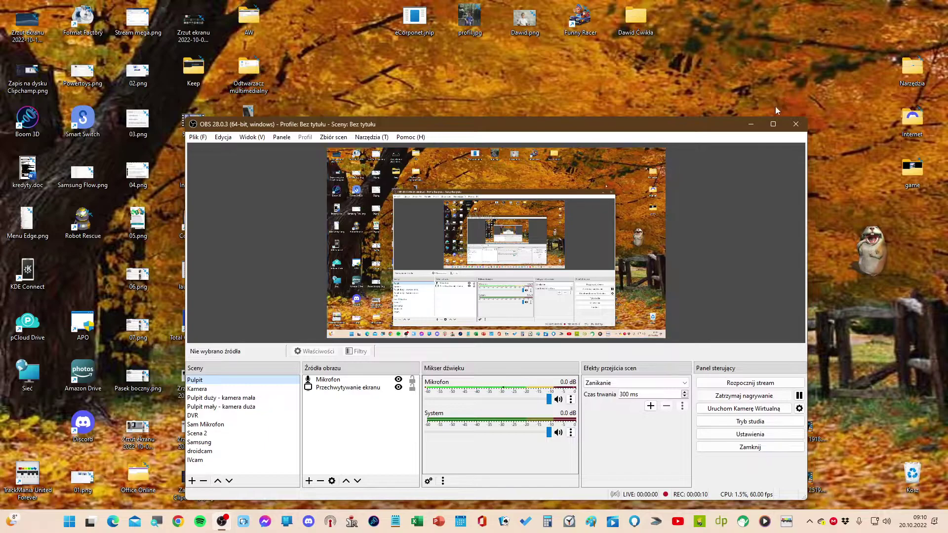
# Open File Explorer with local drive D: in one tab and local drive C: in a second tab
pyautogui.click(750, 124)
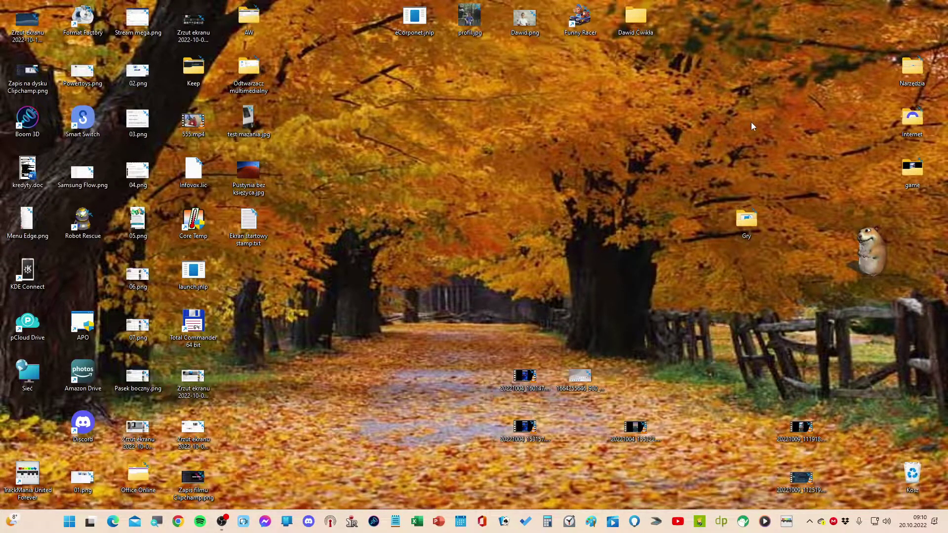
pyautogui.press('super+e')
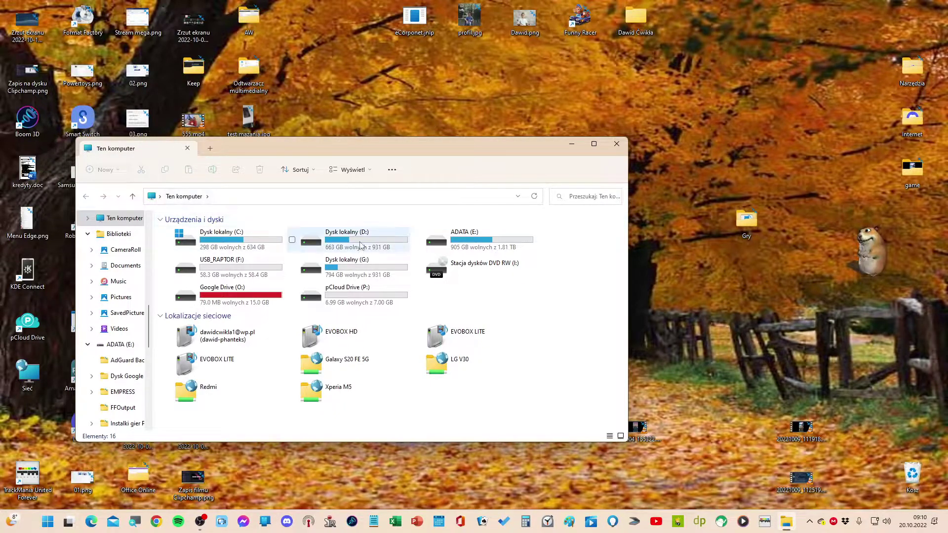
pyautogui.doubleClick(321, 238)
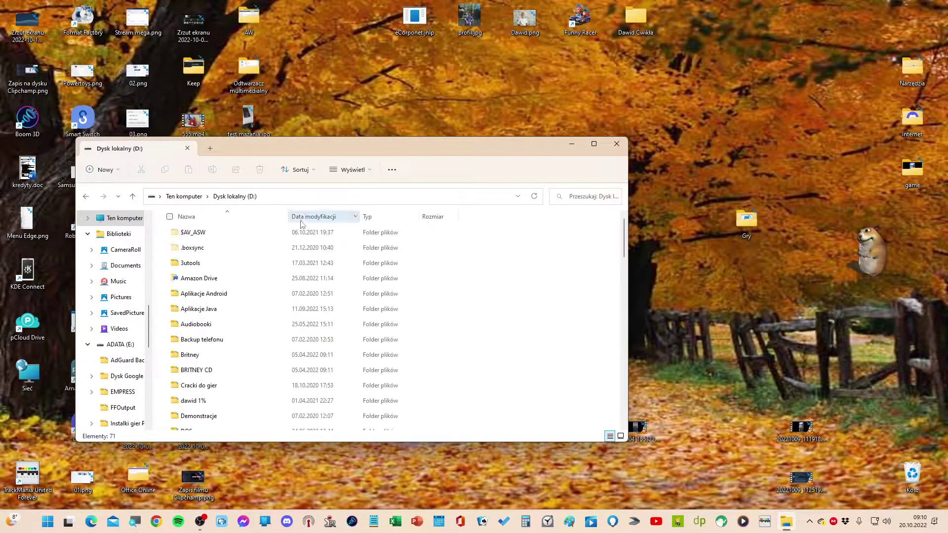
pyautogui.click(210, 150)
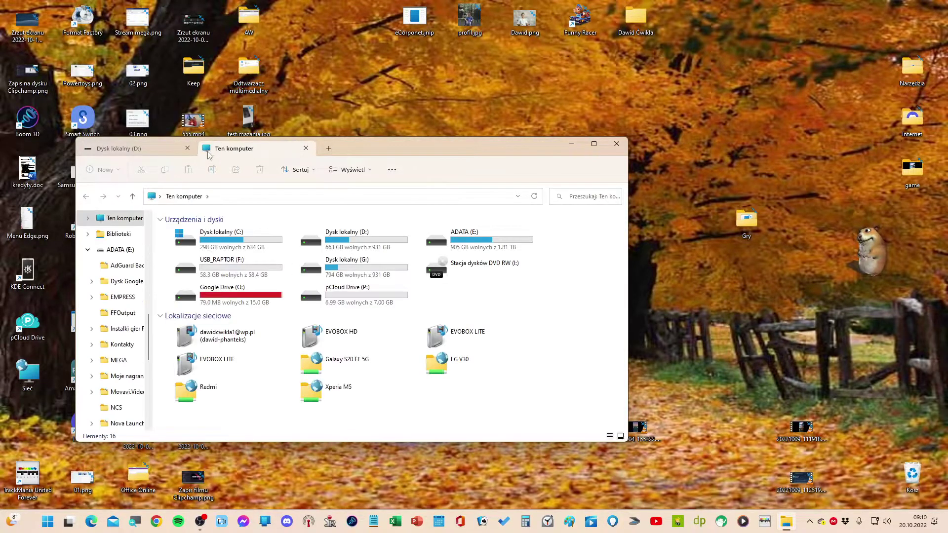
pyautogui.doubleClick(230, 240)
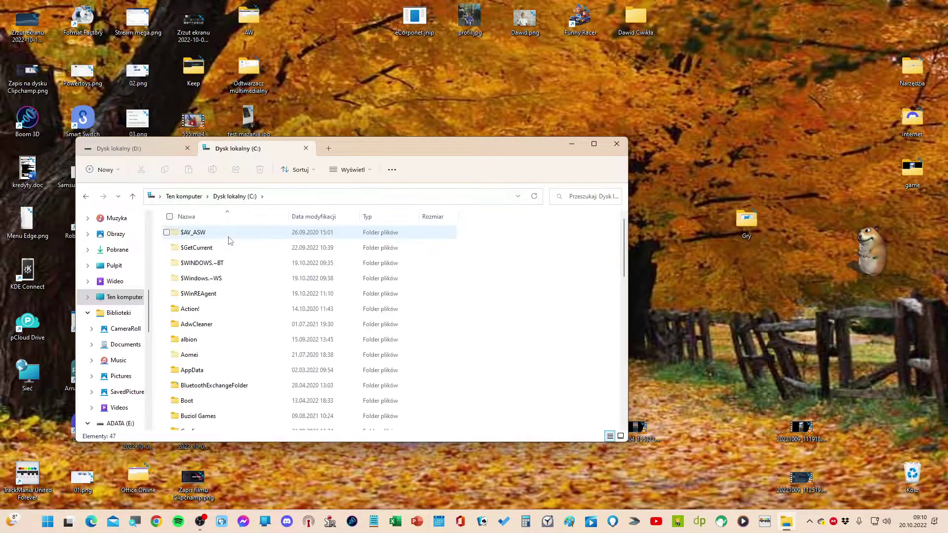
# After switching between the drive tabs, replace the D: tab with a new Ten komputer tab and close File Explorer
pyautogui.click(151, 152)
pyautogui.click(230, 149)
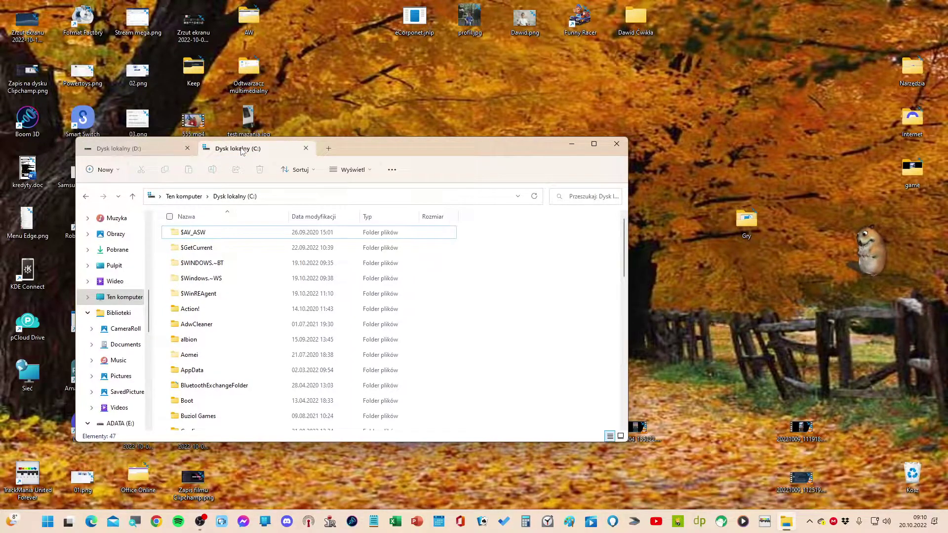
pyautogui.click(187, 148)
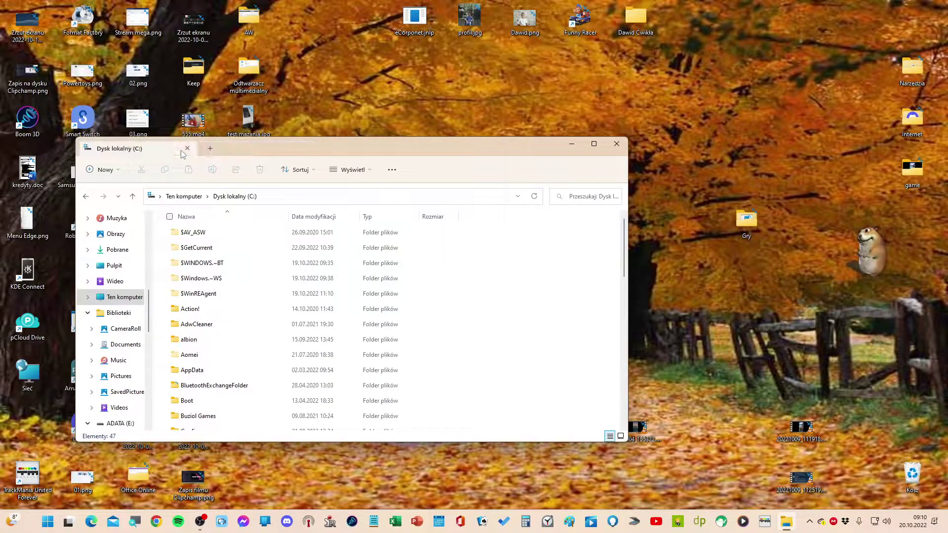
pyautogui.click(210, 148)
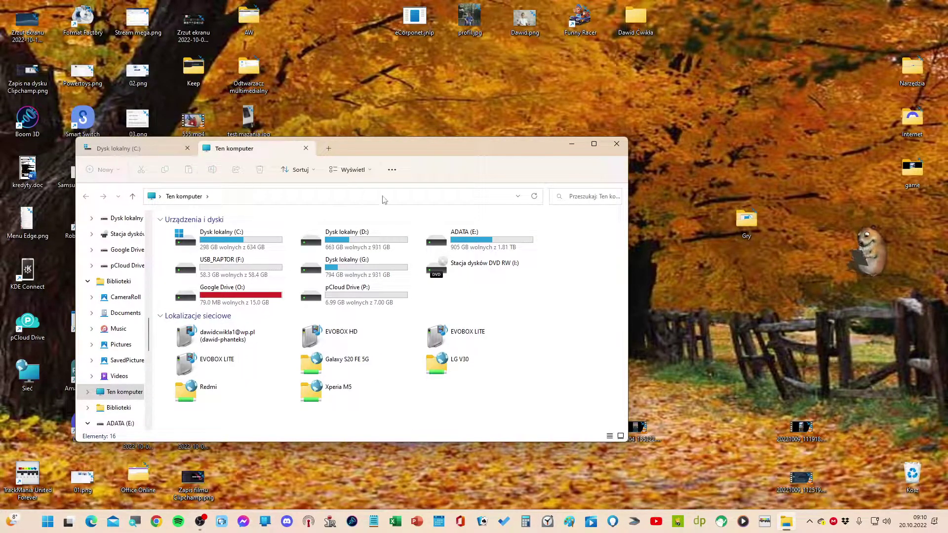
pyautogui.click(615, 144)
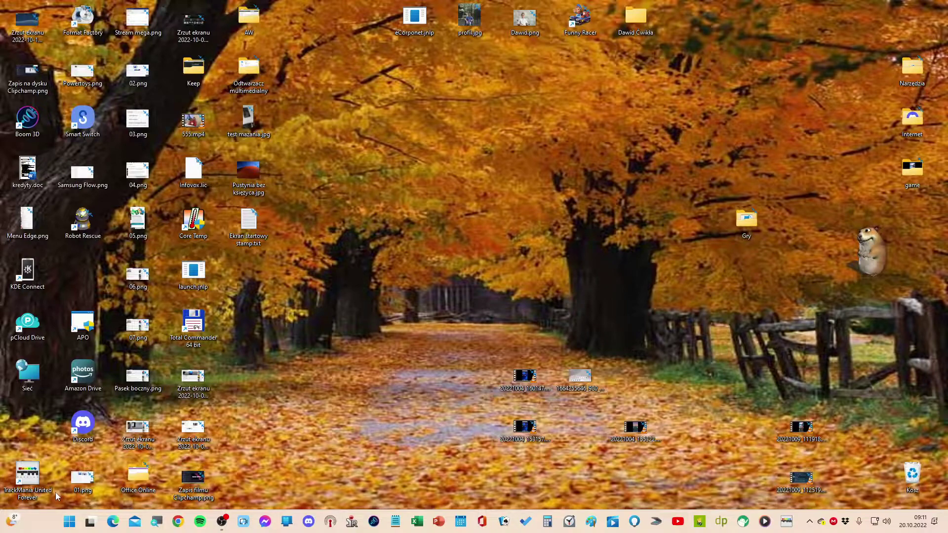
# Open Windows Settings and check the device and Windows specifications, followed by the Windows Update status
pyautogui.rightClick(66, 522)
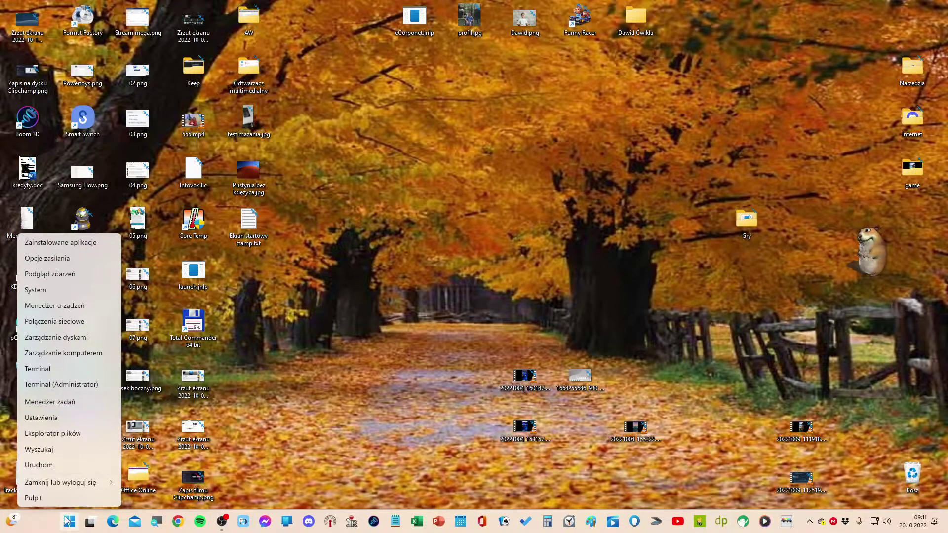
pyautogui.click(41, 418)
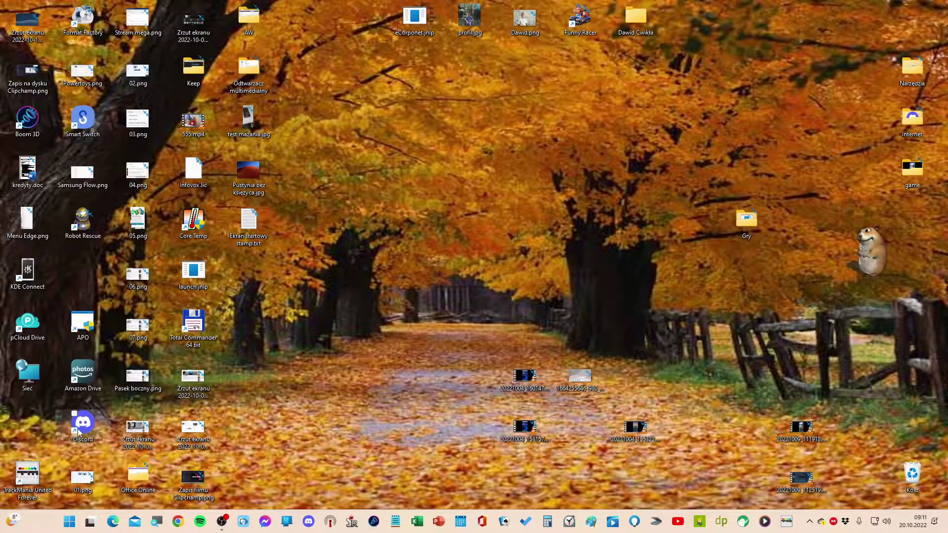
pyautogui.scroll(-3, 258, 463)
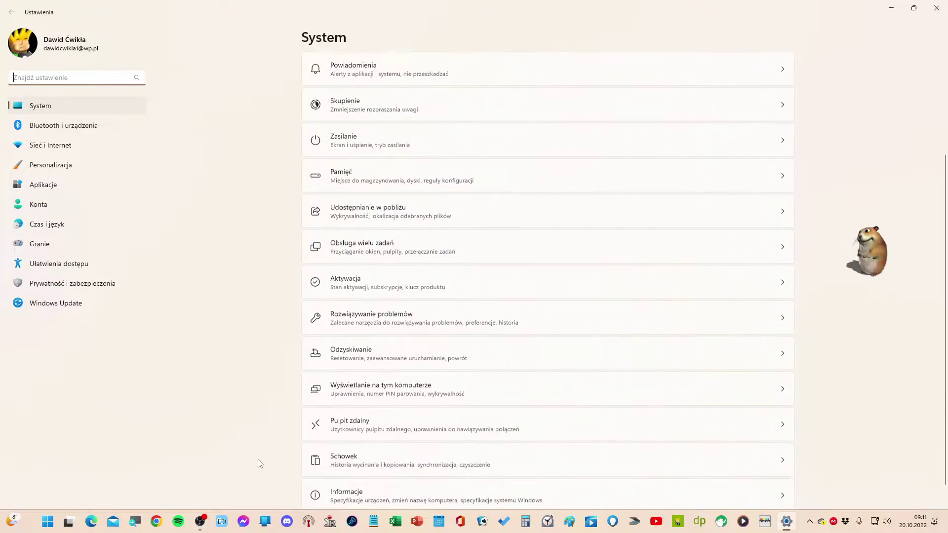
pyautogui.click(365, 471)
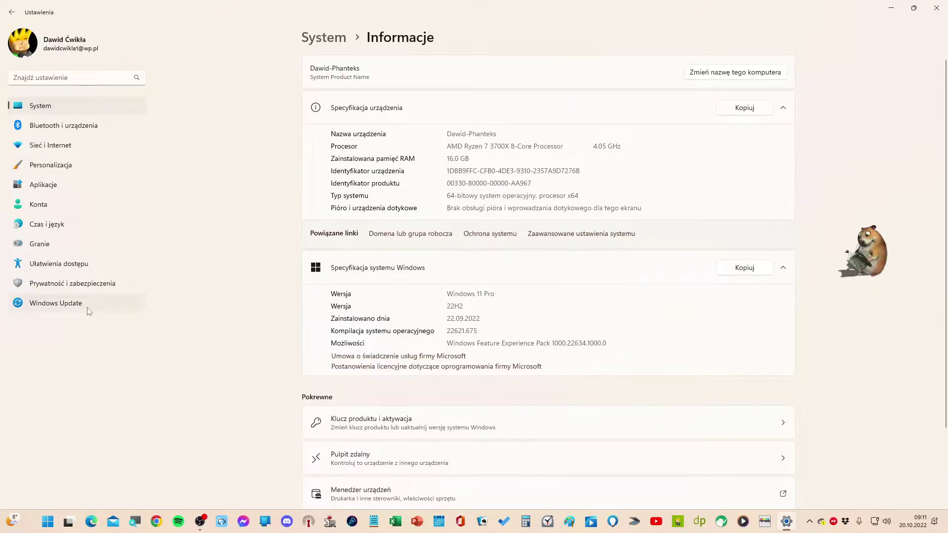
pyautogui.click(57, 306)
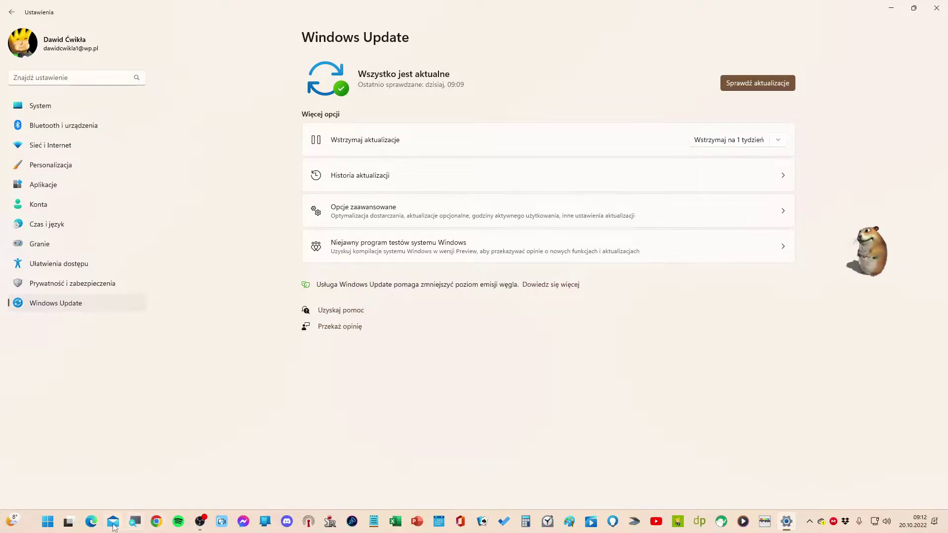
# Switch to Microsoft Edge and search the web for "windows 11 kb5019509"
pyautogui.click(92, 528)
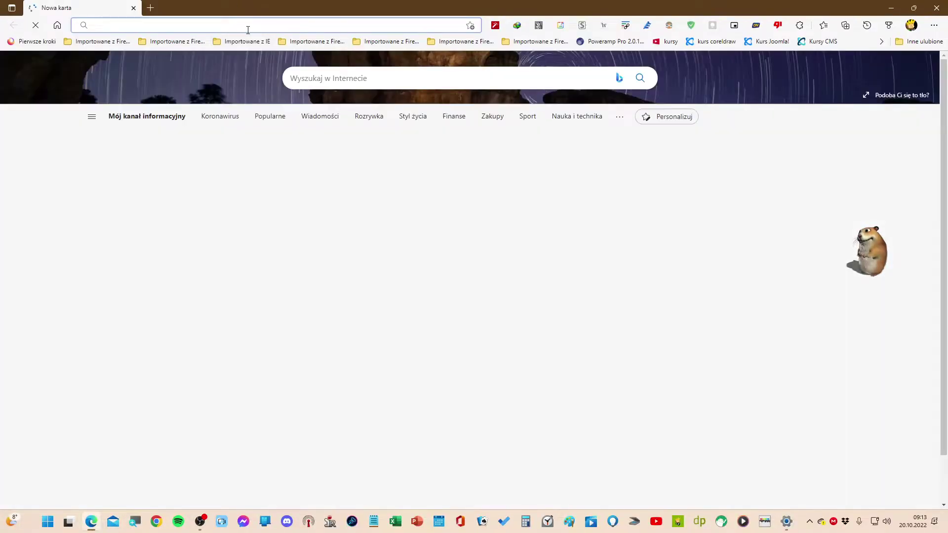
pyautogui.write('wind')
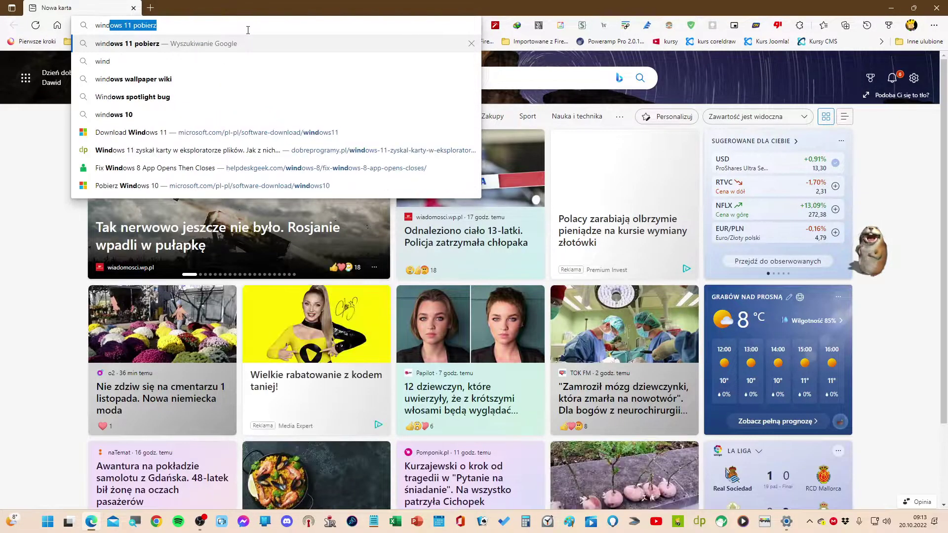
pyautogui.write('ows 11 ')
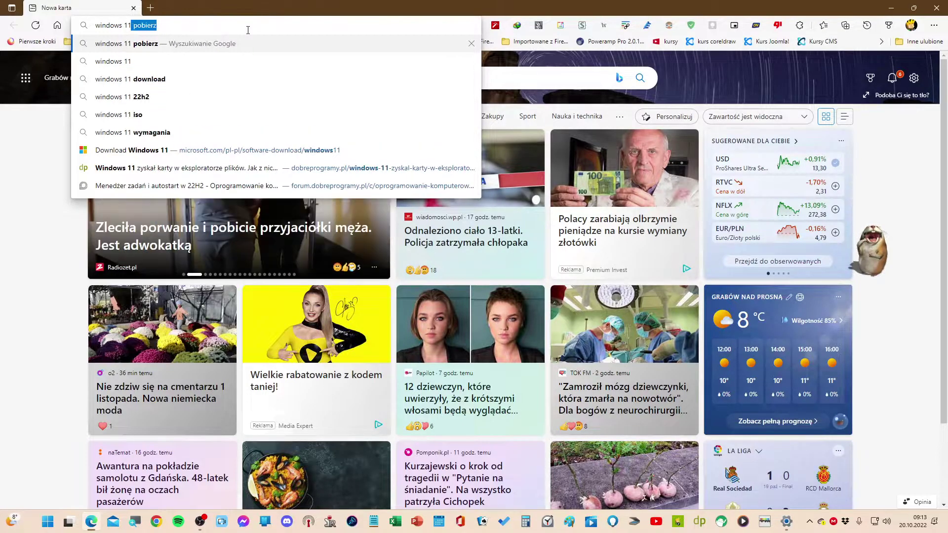
pyautogui.write('kb')
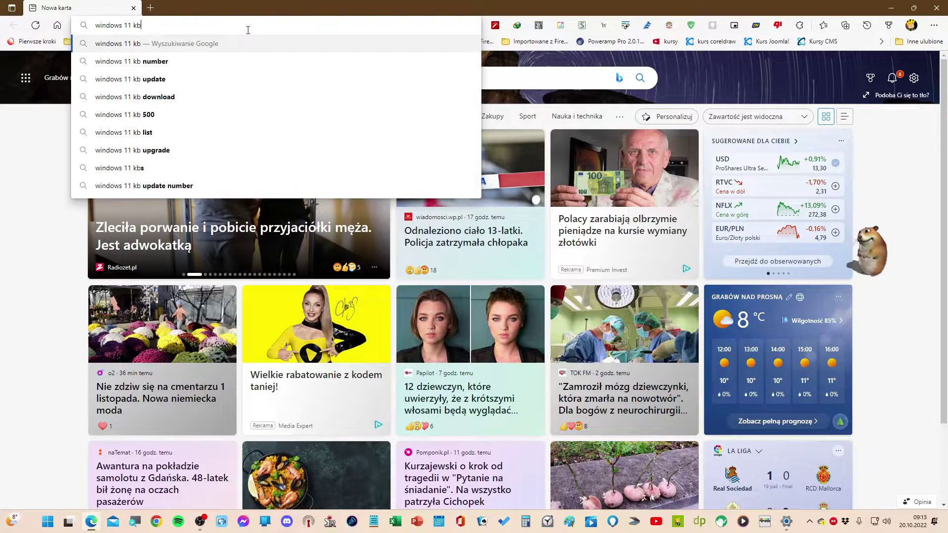
pyautogui.write('5019509')
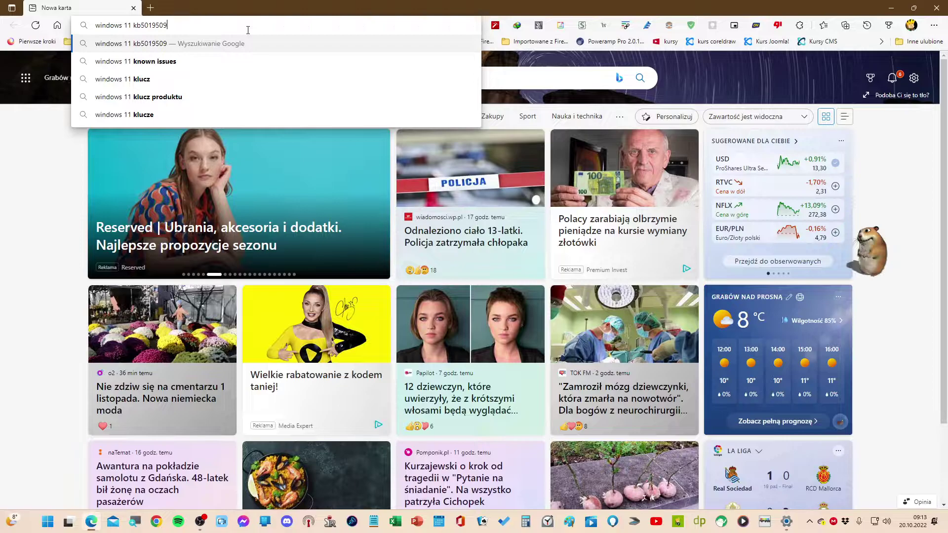
pyautogui.press('Return')
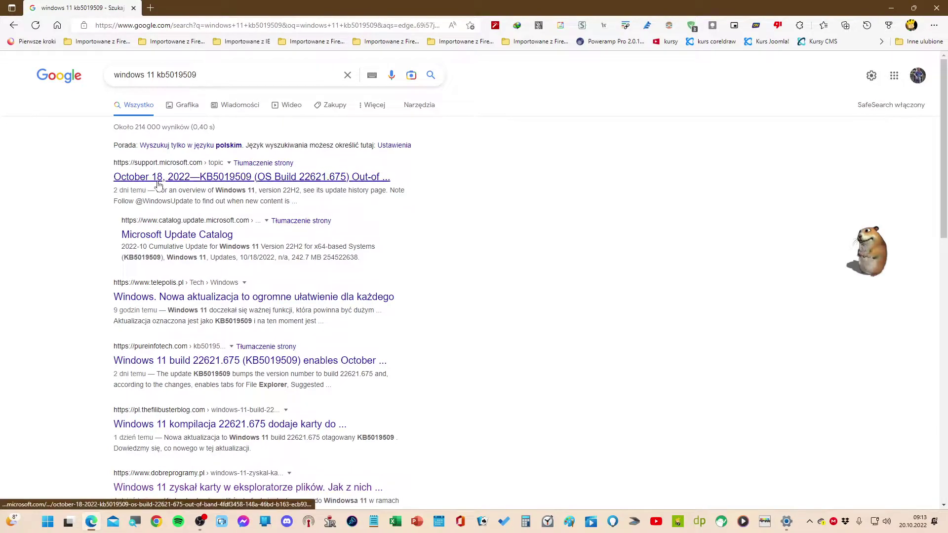
# View the Microsoft Support article on the October 18, 2022 KB5019509 update and try to return to the search results
pyautogui.click(158, 183)
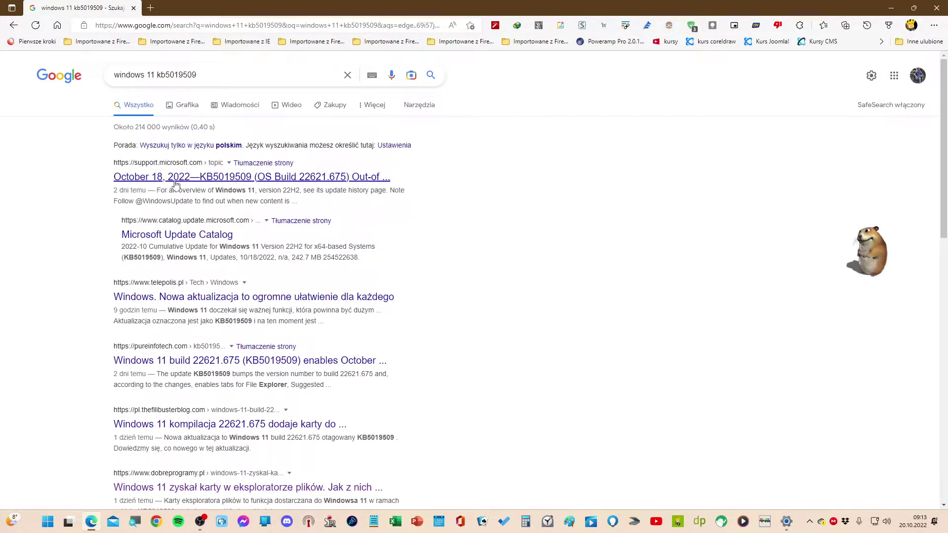
pyautogui.click(321, 176)
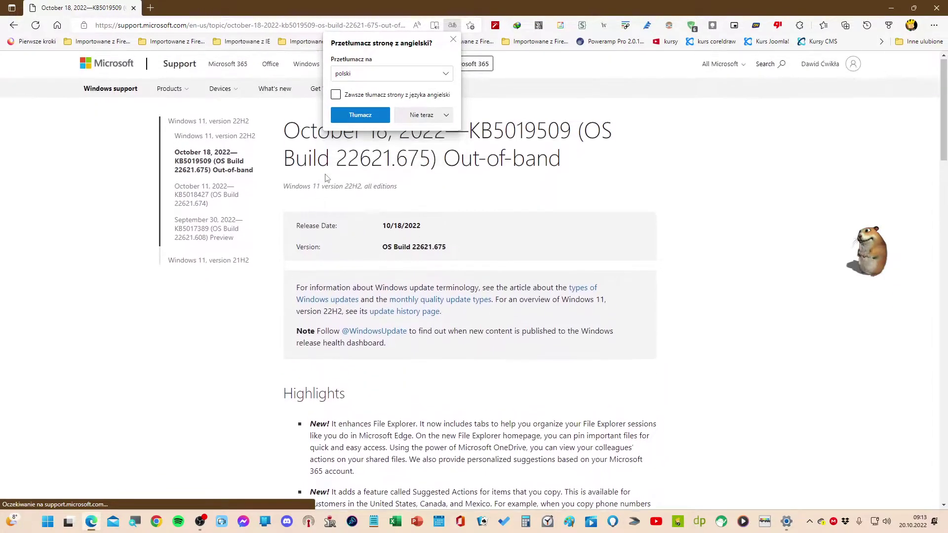
pyautogui.click(325, 178)
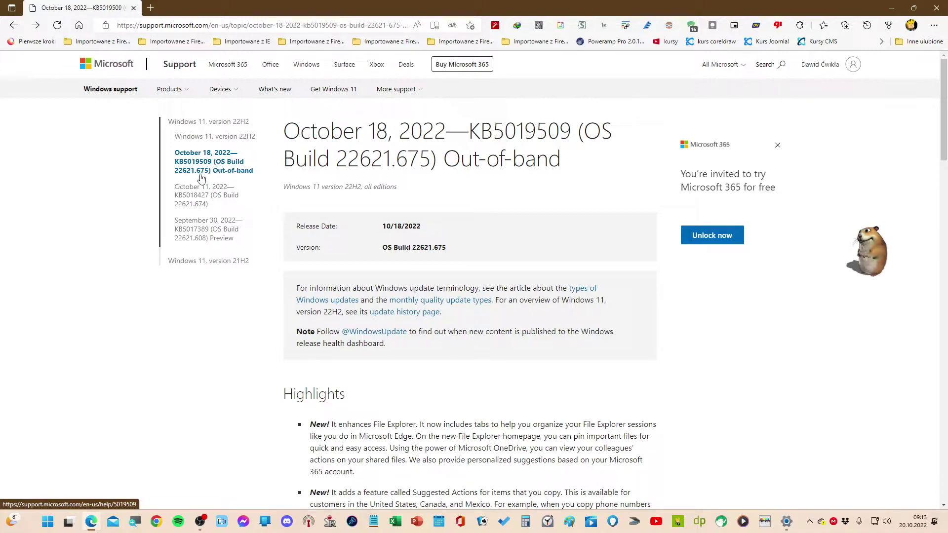
pyautogui.click(153, 160)
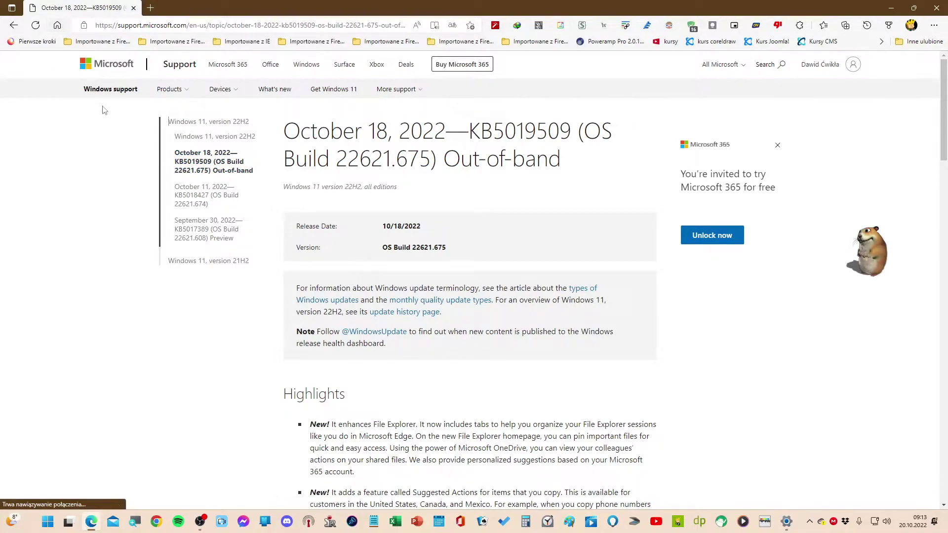
pyautogui.click(12, 27)
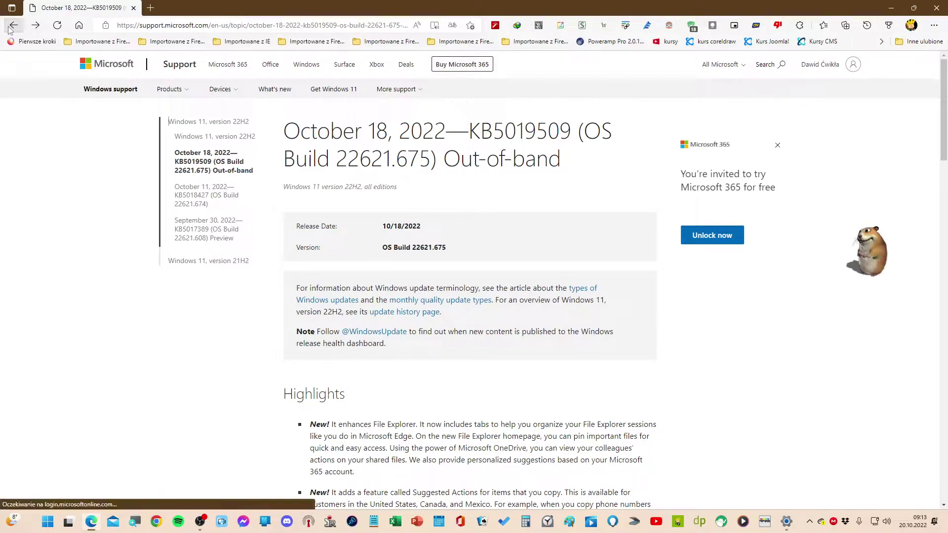
# Repeat the search for "windows 11 kb5019509" and open the Microsoft Update Catalog result
pyautogui.click(137, 27)
pyautogui.write('wp.pl')
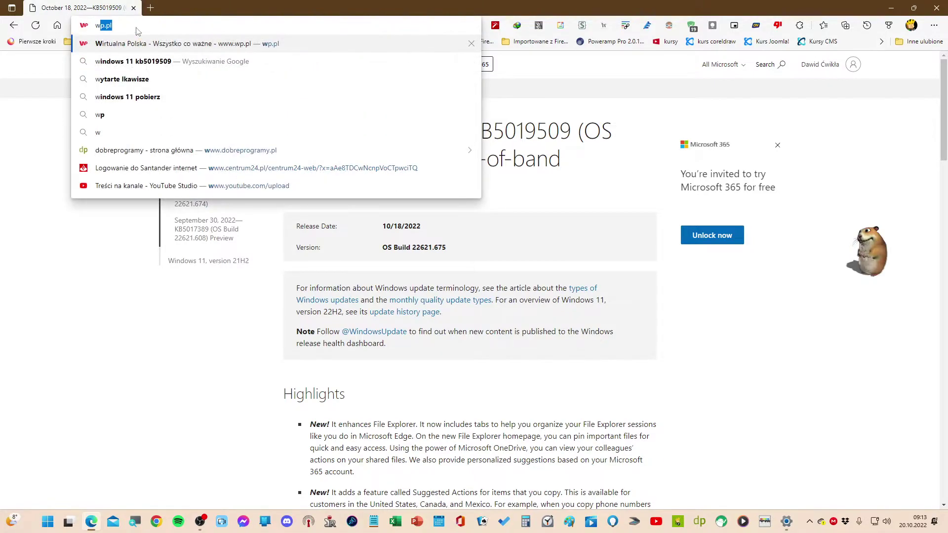
pyautogui.press('Down')
pyautogui.press('Return')
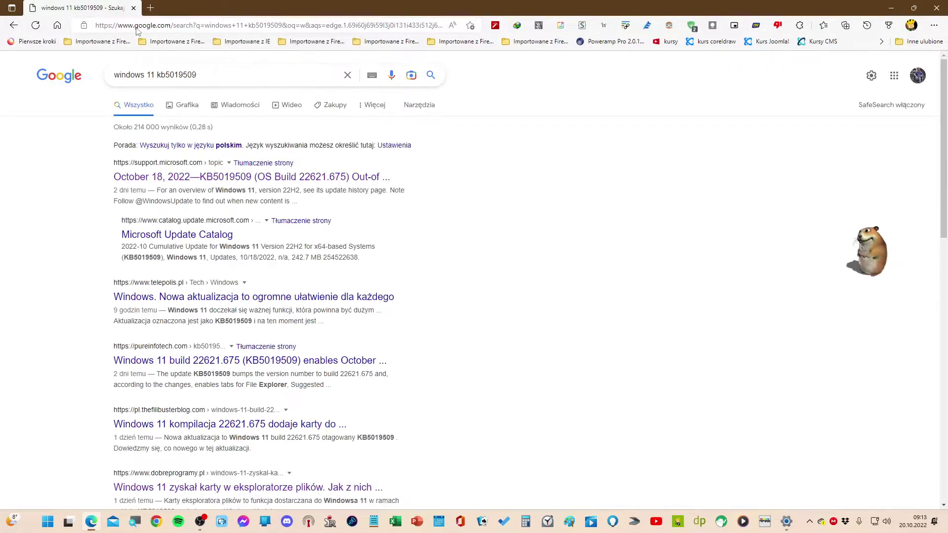
pyautogui.click(148, 238)
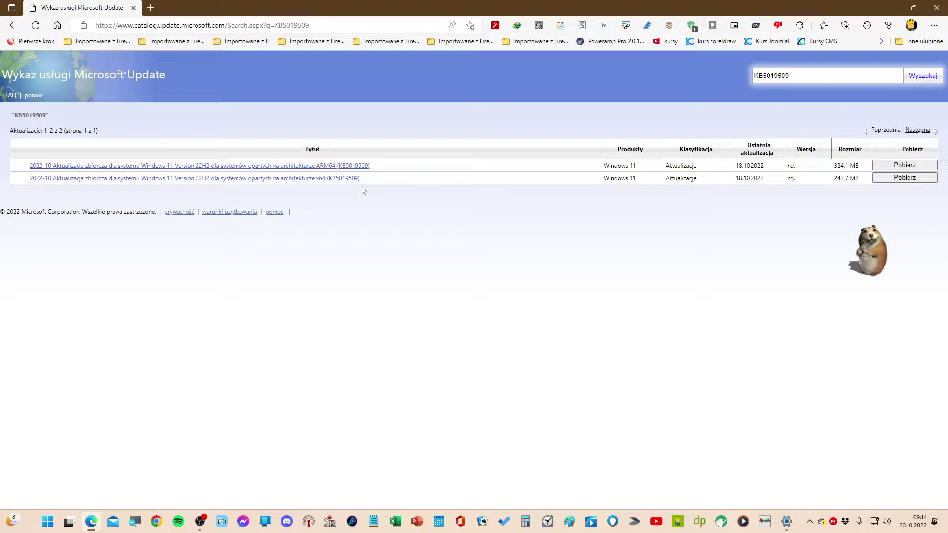
# Examine the x64 KB5019509 update's details, including its overview, language selection, package details and installation resources
pyautogui.click(314, 178)
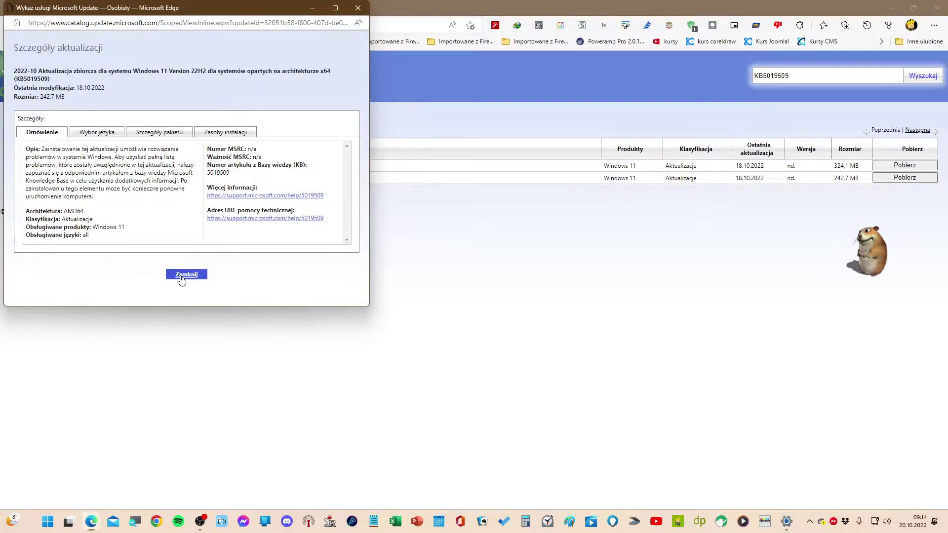
pyautogui.click(181, 275)
pyautogui.click(310, 180)
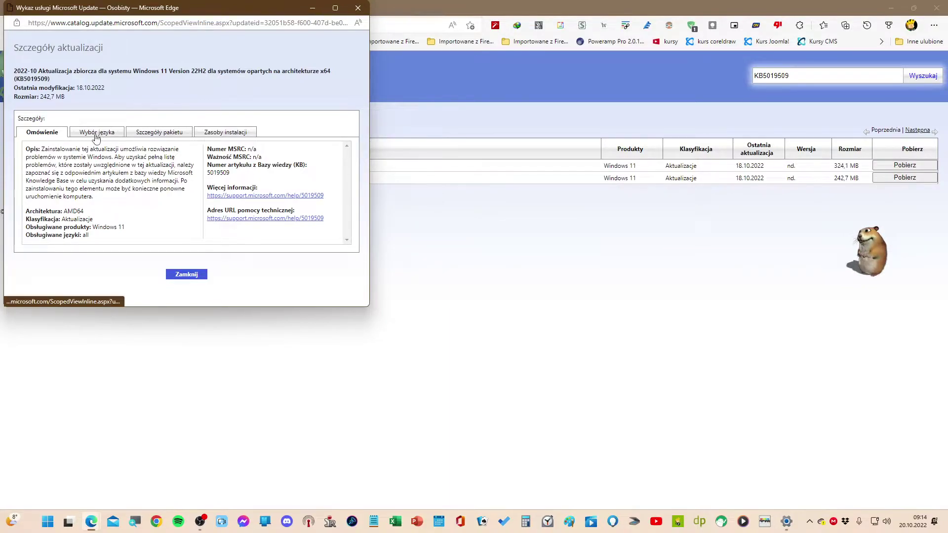
pyautogui.click(169, 137)
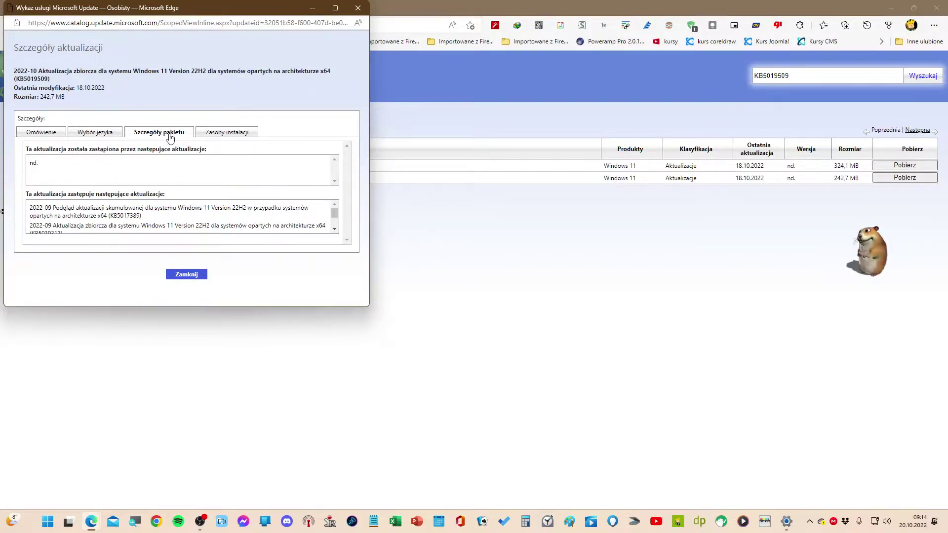
pyautogui.click(215, 134)
pyautogui.click(112, 134)
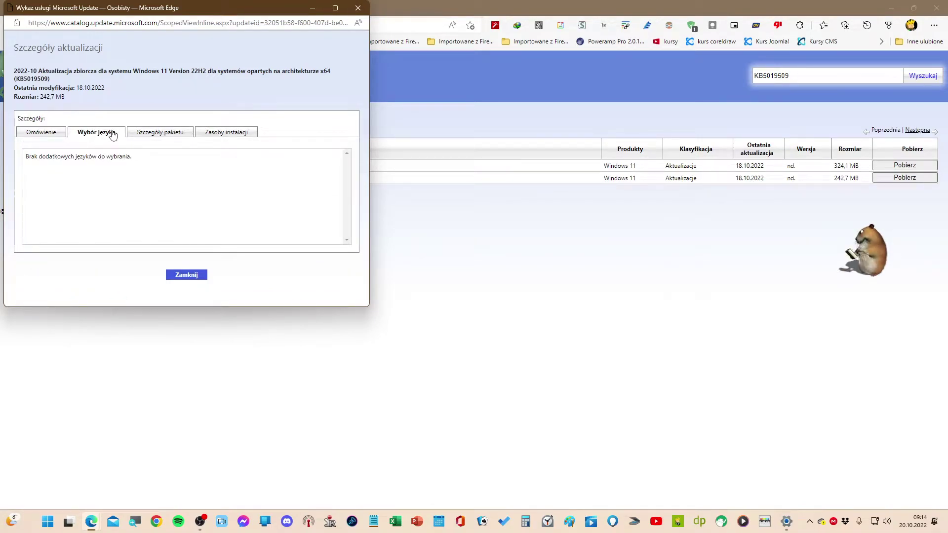
pyautogui.click(53, 133)
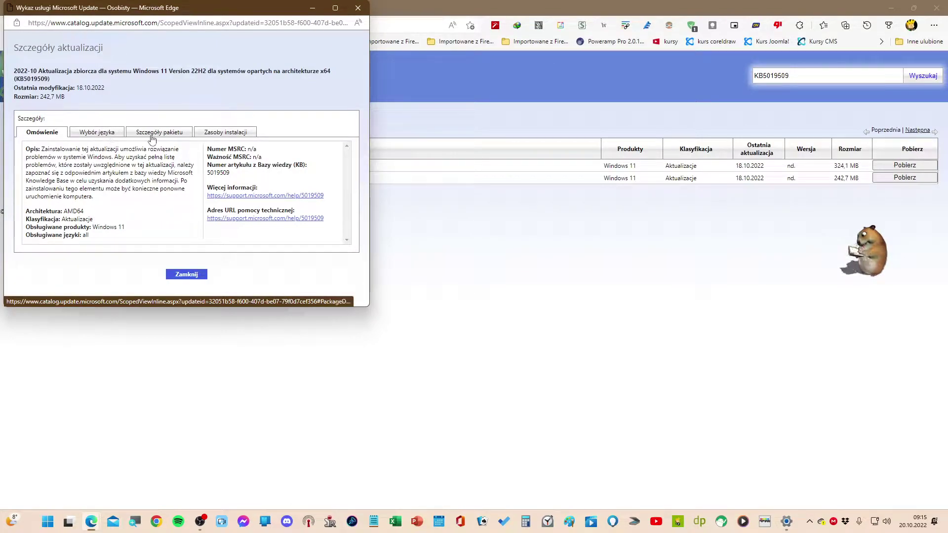
pyautogui.click(168, 137)
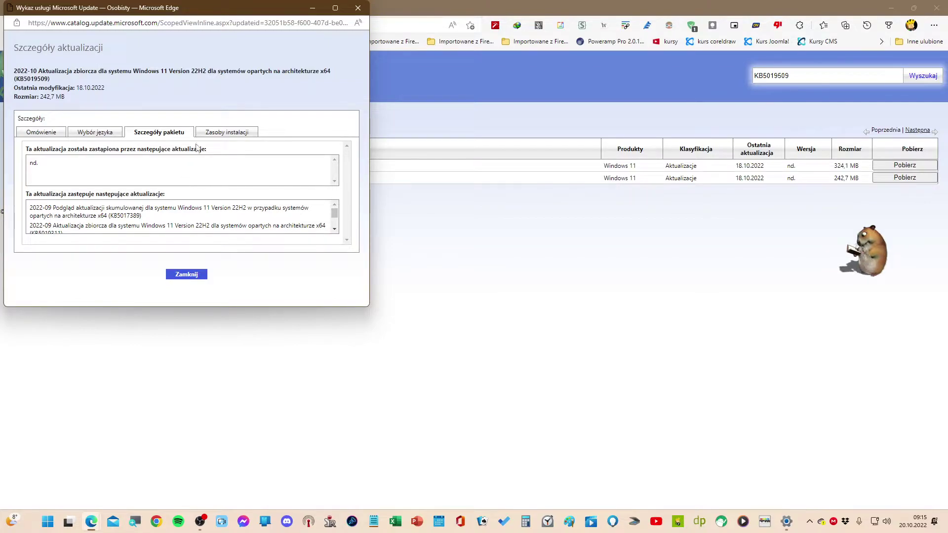
pyautogui.click(217, 132)
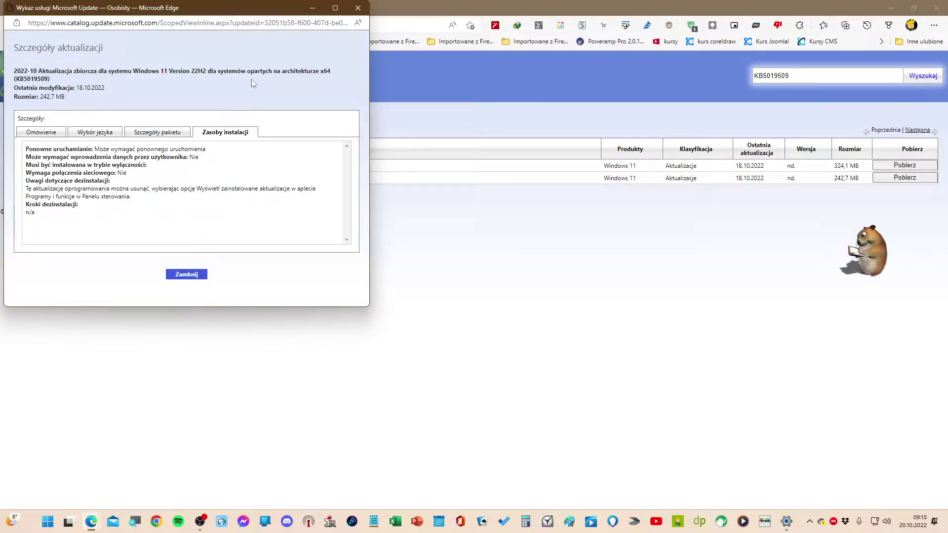
# Close the update details and try to download the x64 KB5019509 .msu package, cancelling at the save dialog
pyautogui.click(358, 9)
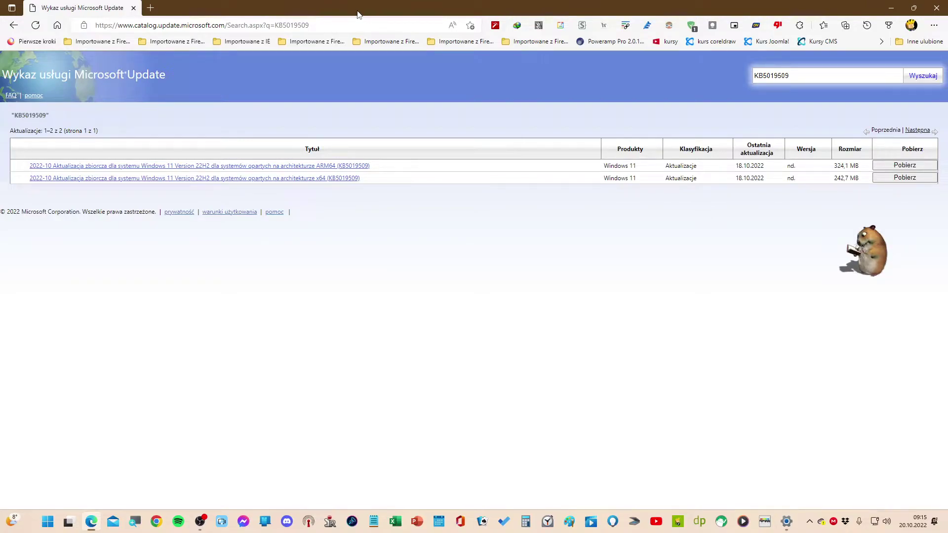
pyautogui.click(896, 178)
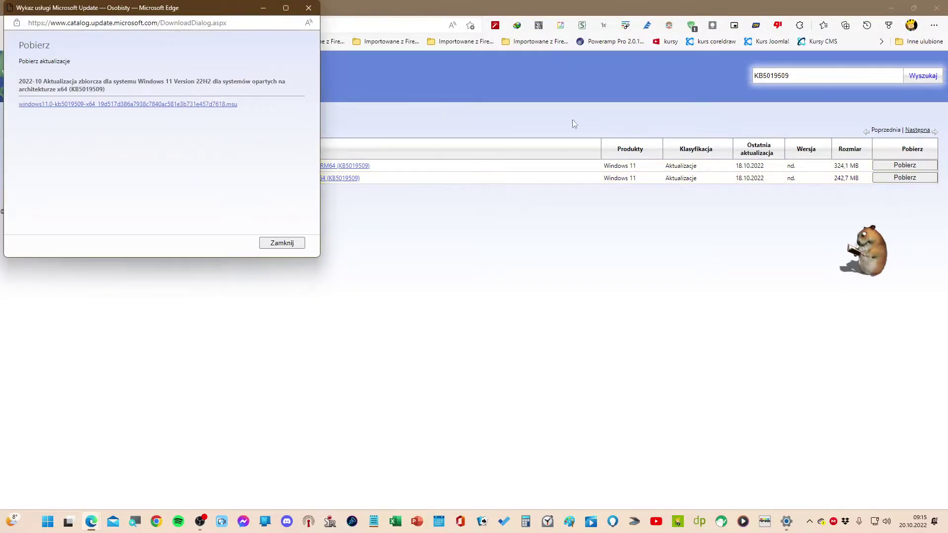
pyautogui.click(130, 105)
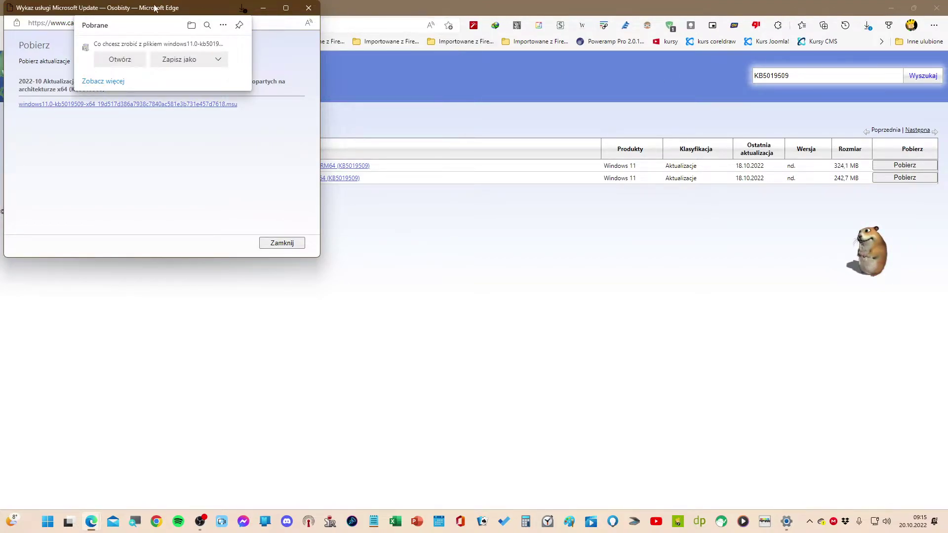
pyautogui.click(176, 65)
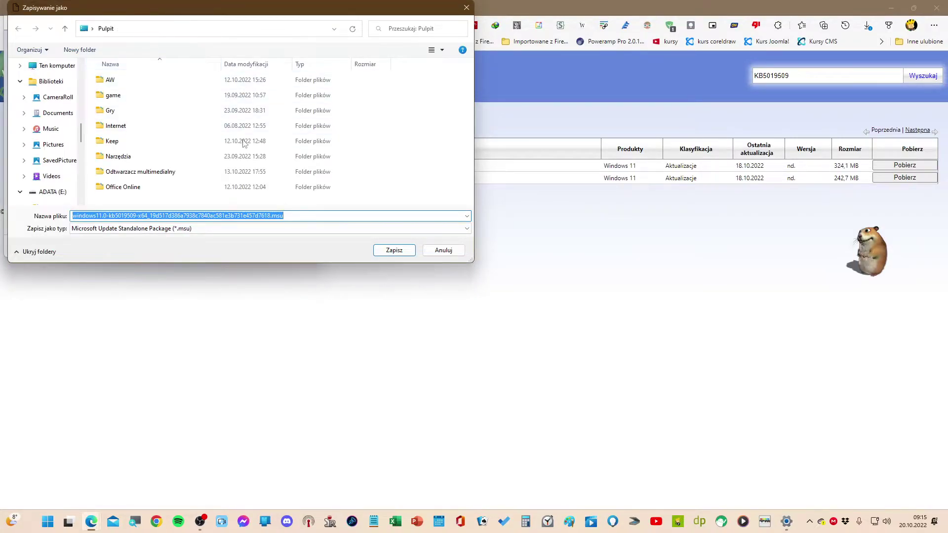
pyautogui.click(434, 250)
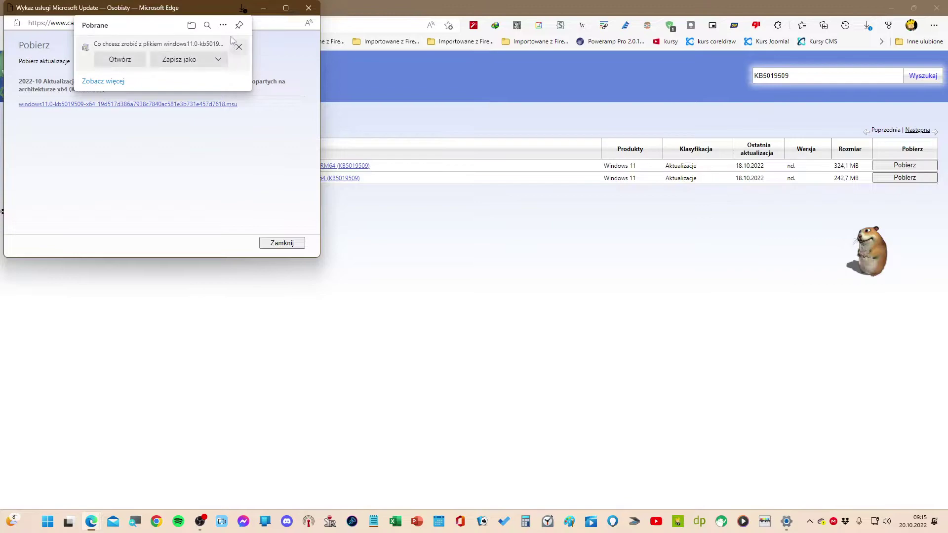
pyautogui.click(267, 143)
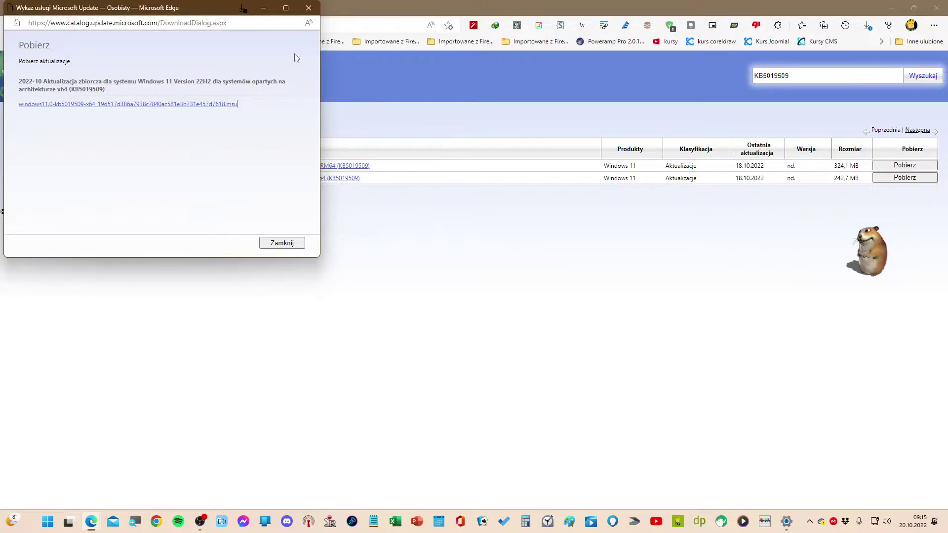
# Close the catalog's download window, the browser despite the pending download, and the Windows Update settings
pyautogui.click(308, 8)
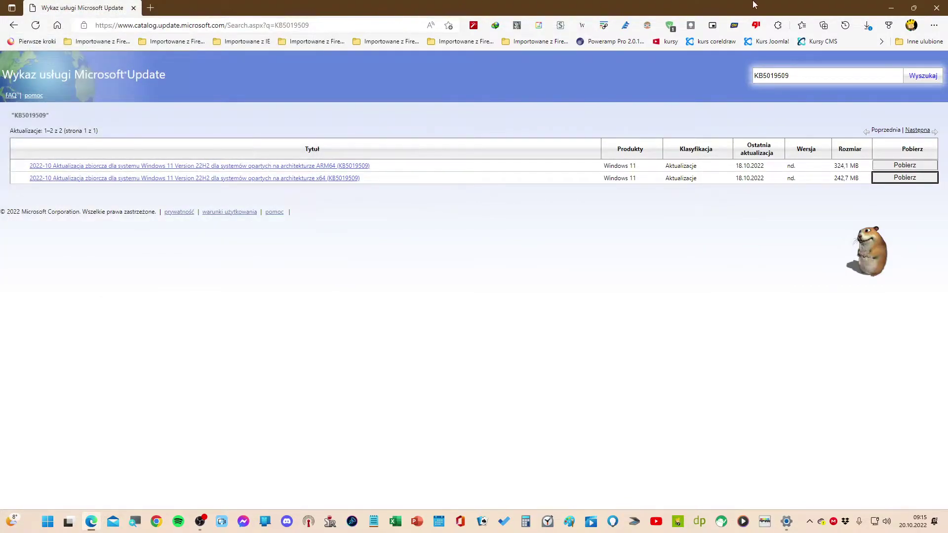
pyautogui.click(936, 8)
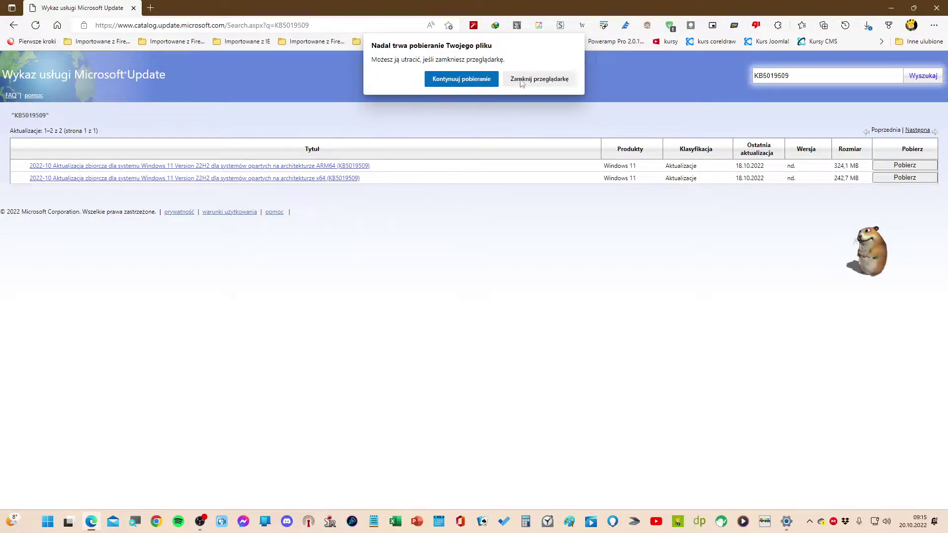
pyautogui.click(517, 82)
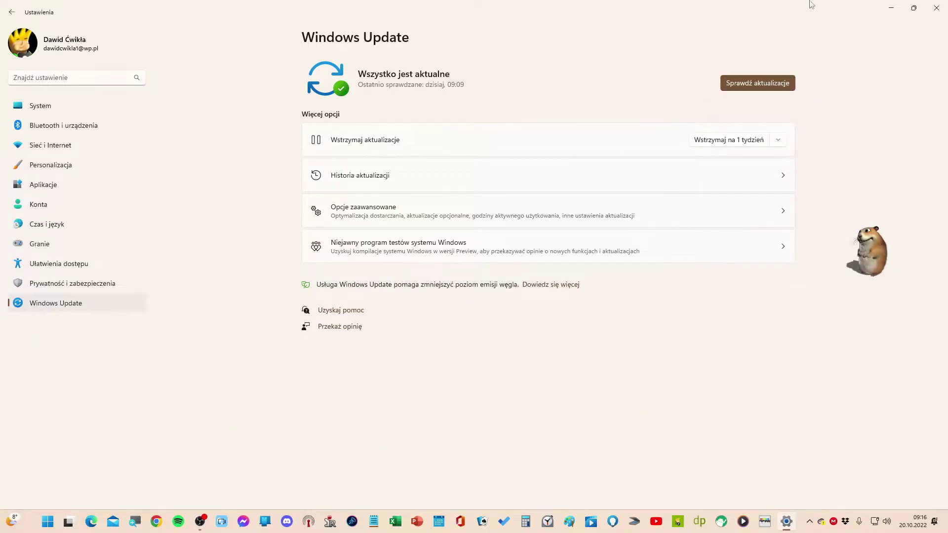
pyautogui.click(935, 8)
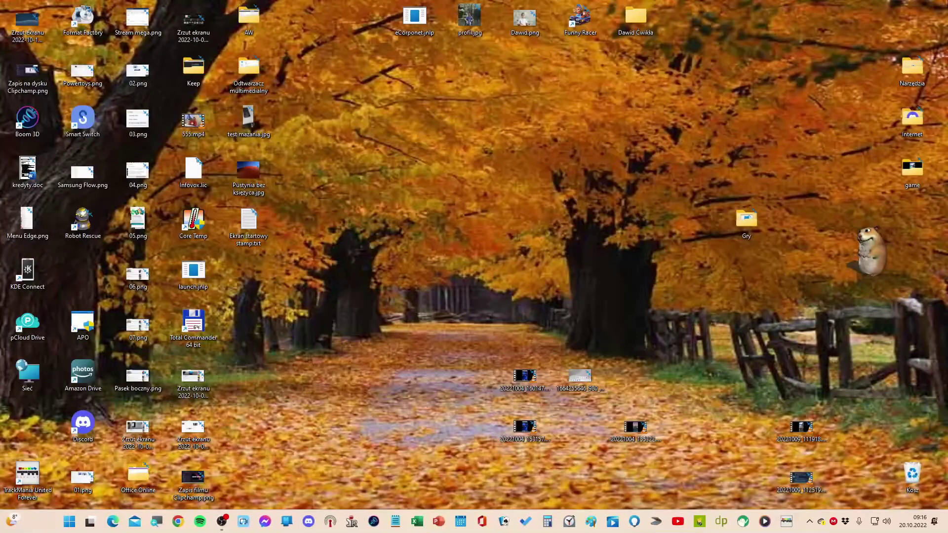
# Open File Explorer and go to the MEGA folder on the ADATA (E:) drive
pyautogui.press('super')
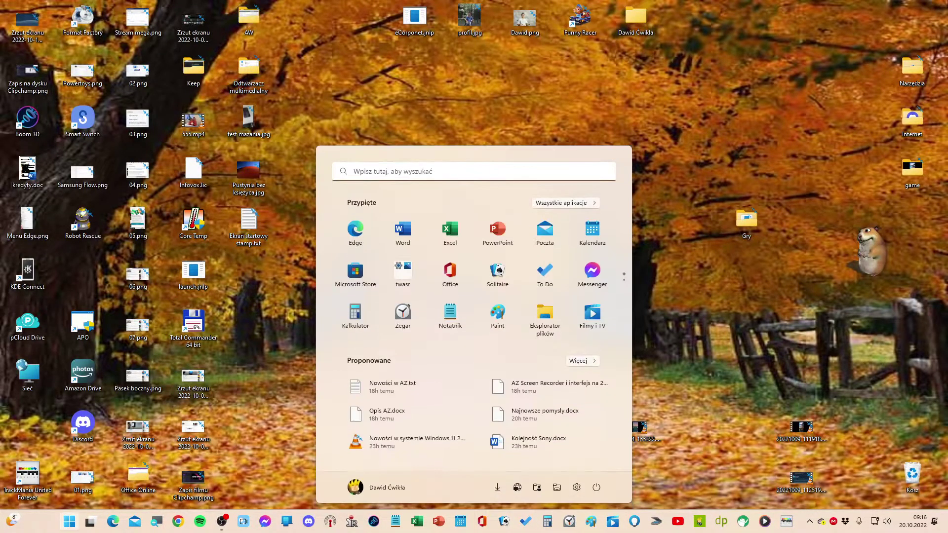
pyautogui.press('super+e')
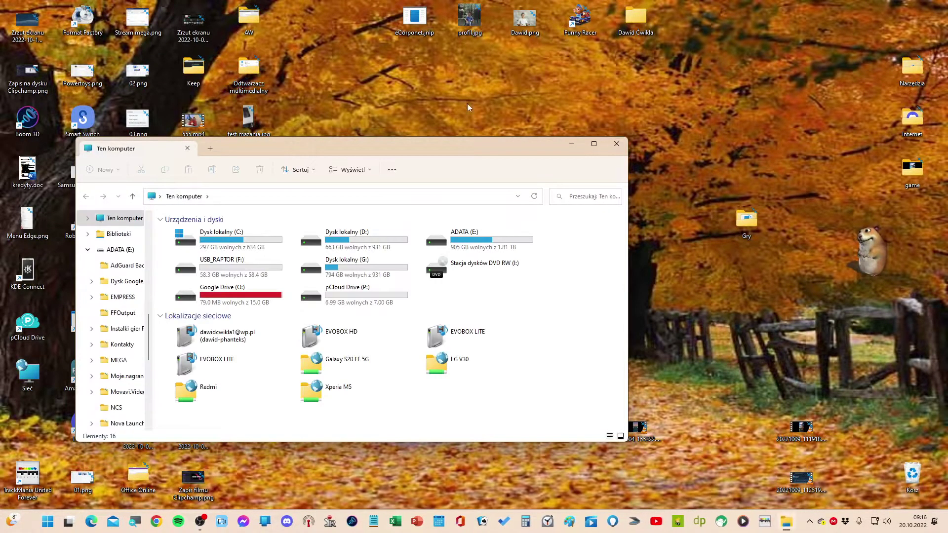
pyautogui.click(449, 247)
pyautogui.doubleClick(450, 247)
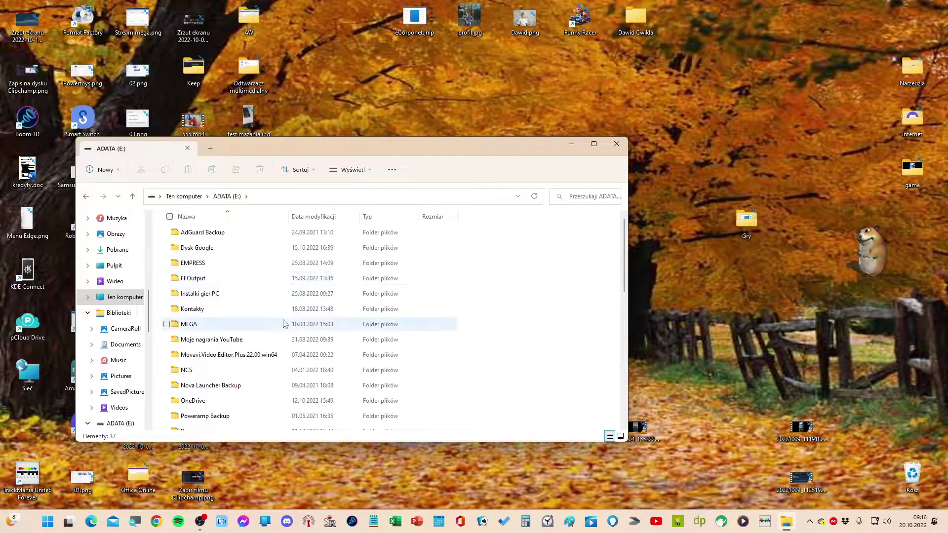
pyautogui.doubleClick(286, 325)
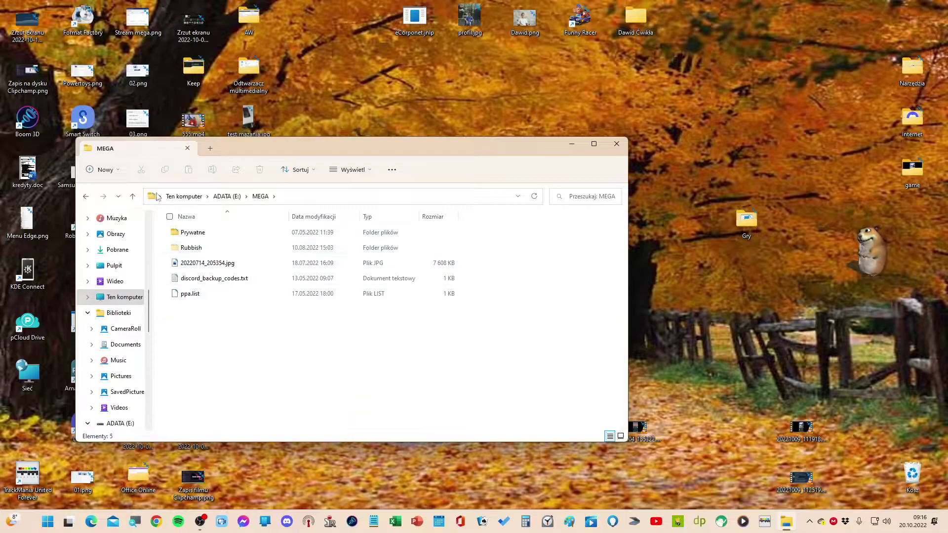
# Add a second File Explorer tab and open Mój dysk on Google Drive (O:) in it
pyautogui.click(210, 148)
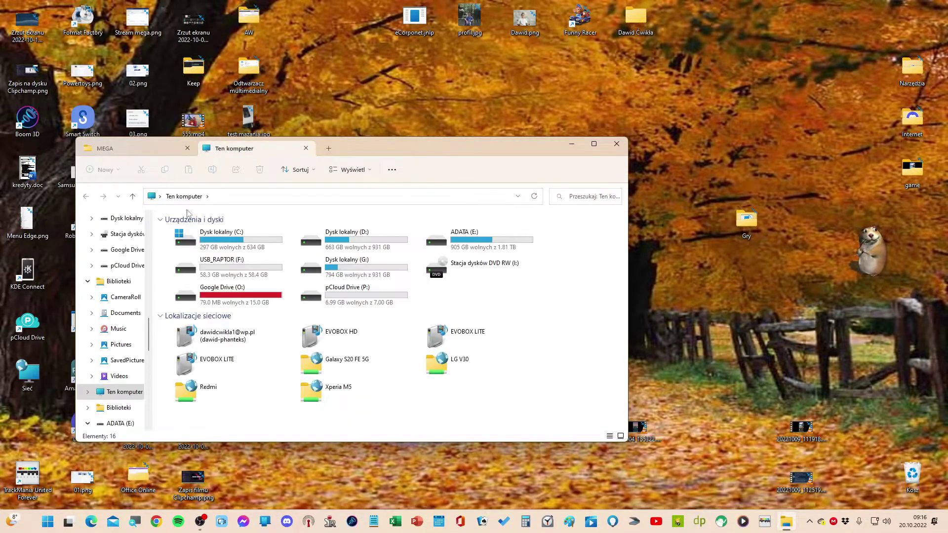
pyautogui.doubleClick(230, 297)
pyautogui.click(194, 248)
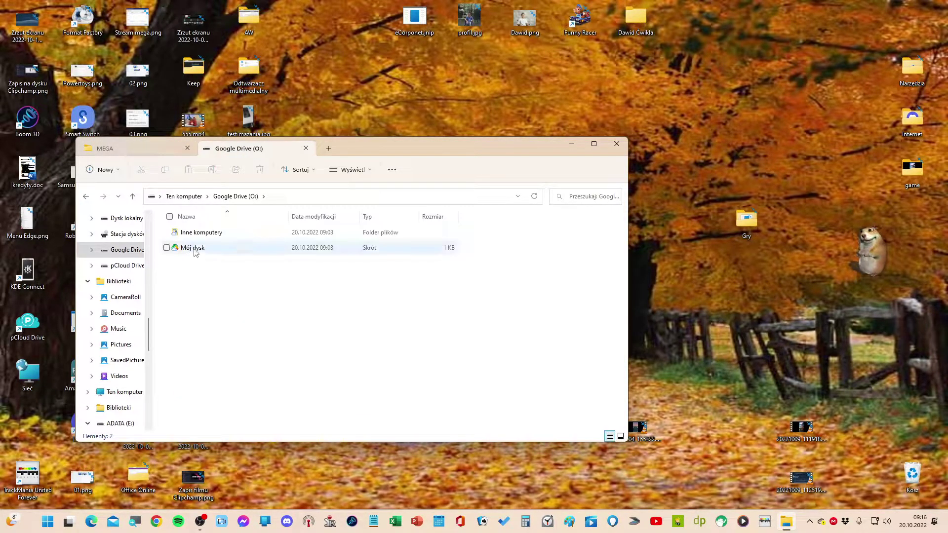
pyautogui.doubleClick(193, 249)
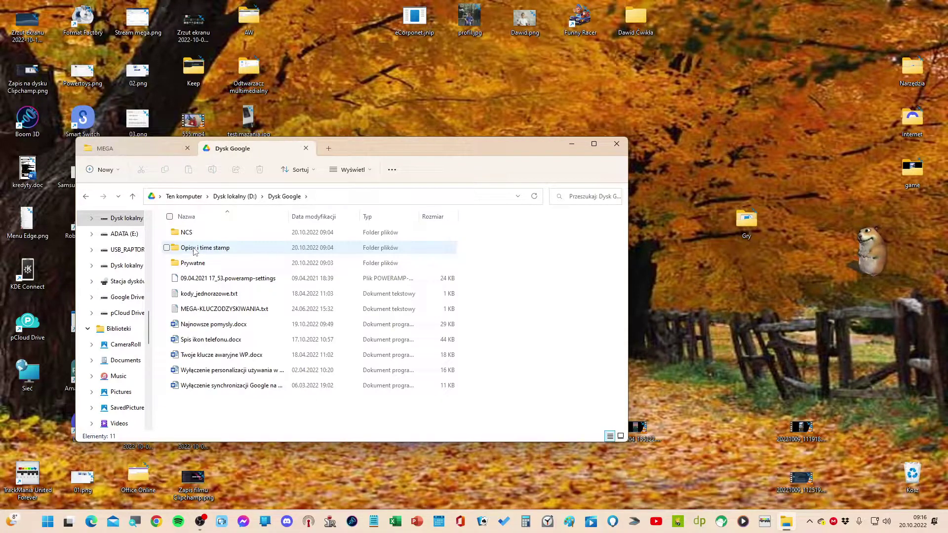
# Maximize the File Explorer window and switch back and forth between the MEGA and Dysk Google tabs
pyautogui.click(123, 149)
pyautogui.click(230, 149)
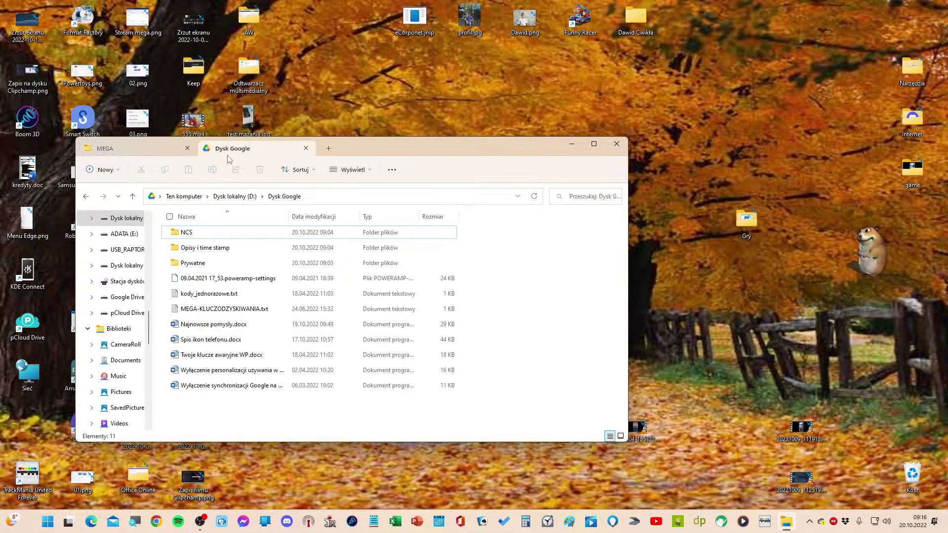
pyautogui.click(590, 143)
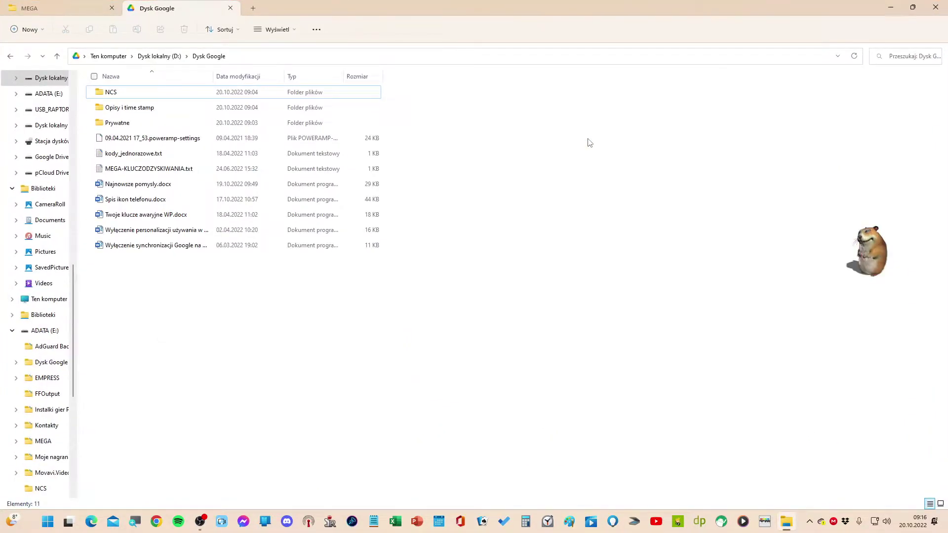
pyautogui.click(118, 8)
pyautogui.click(147, 8)
pyautogui.click(117, 8)
pyautogui.click(146, 8)
# Switch to Microsoft Edge and open onedrive.com and wp.pl in separate tabs
pyautogui.click(91, 521)
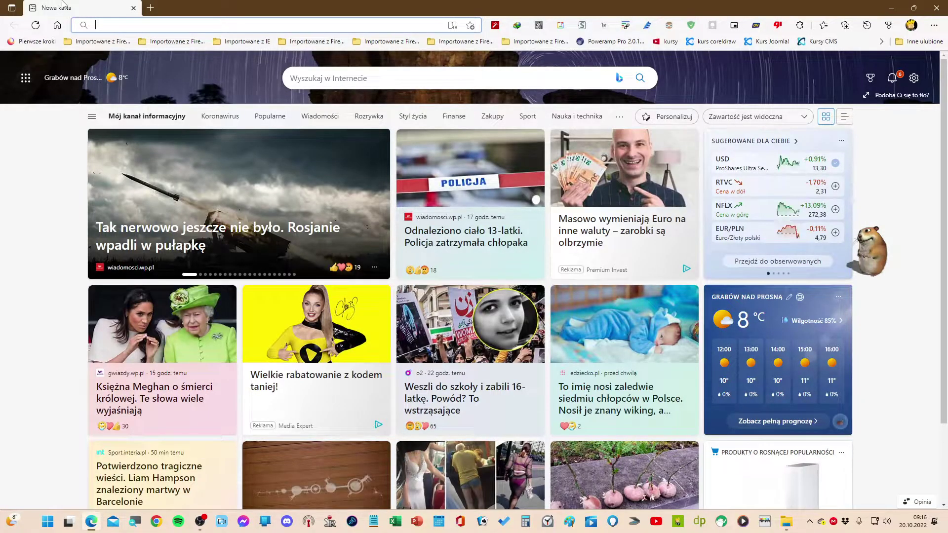
pyautogui.write('o')
pyautogui.press('Return')
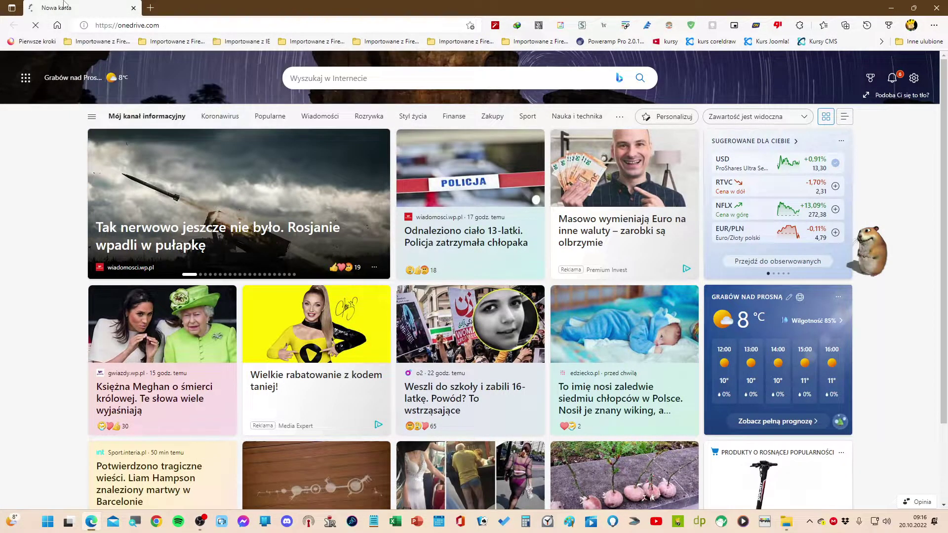
pyautogui.hotkey('ctrl', 't')
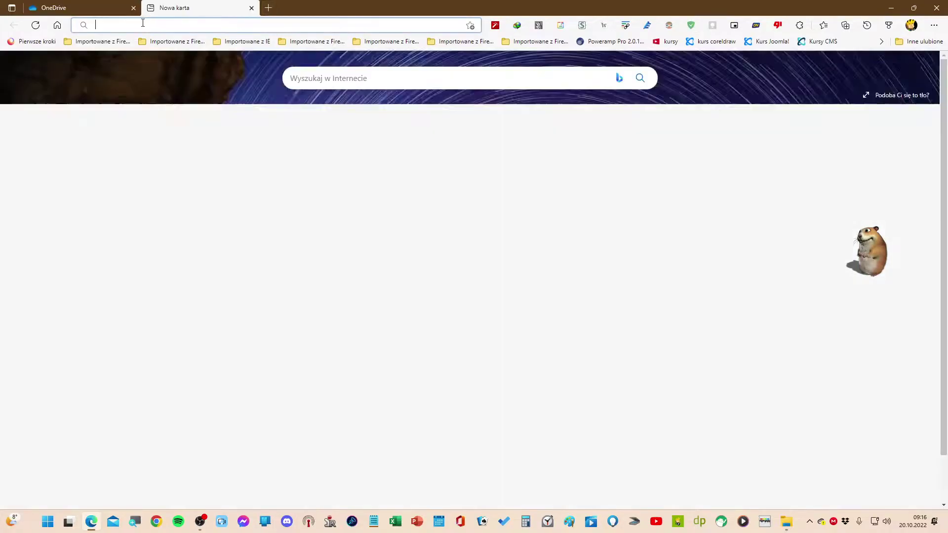
pyautogui.write('wp.pl')
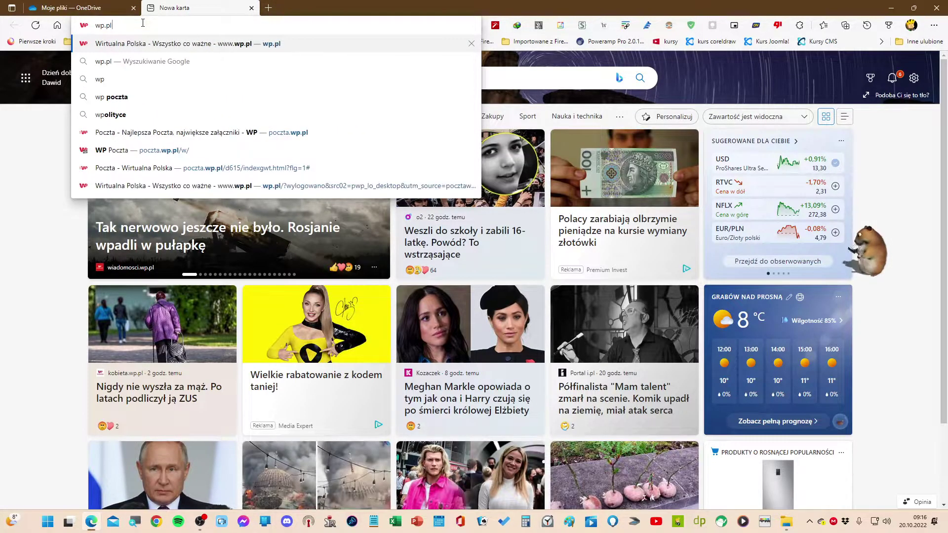
pyautogui.press('Return')
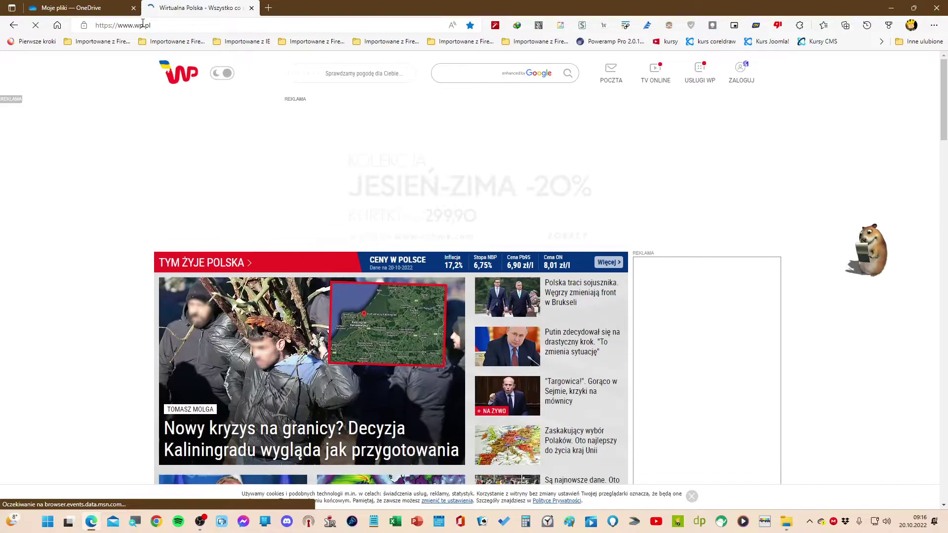
# Cycle repeatedly between the OneDrive and wp.pl browser tabs to demonstrate keyboard tab switching
pyautogui.press('Tab')
pyautogui.press('Tab')
pyautogui.press('Tab')
pyautogui.press('Tab')
pyautogui.press('Tab')
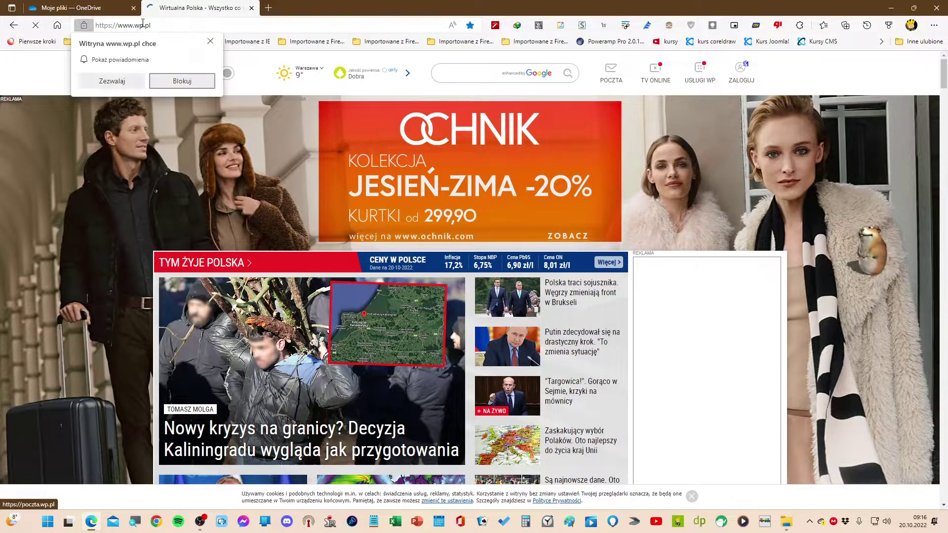
pyautogui.hotkey('ctrl', 'Tab')
pyautogui.hotkey('ctrl', 'Tab')
pyautogui.hotkey('ctrl', 'Tab')
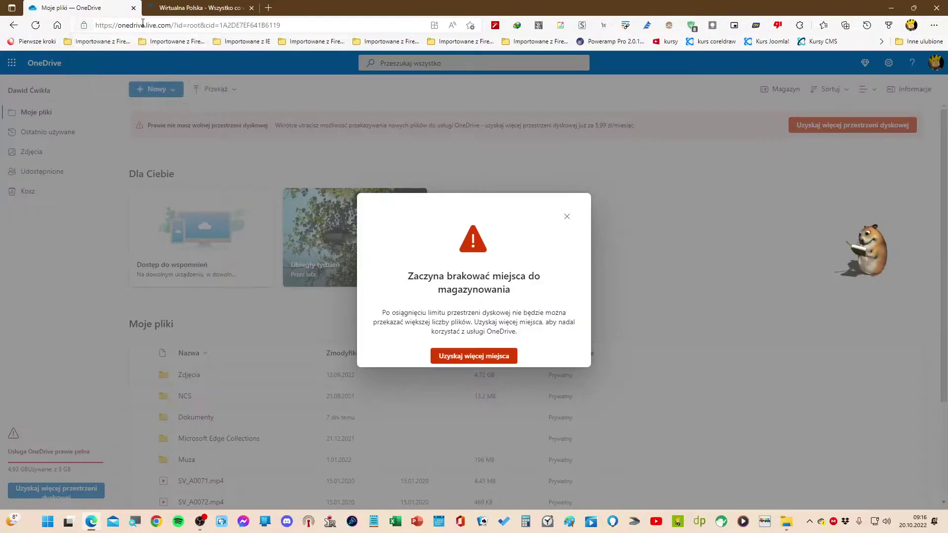
pyautogui.hotkey('ctrl', 'Tab')
pyautogui.hotkey('ctrl', 'Tab')
pyautogui.hotkey('ctrl', 'Tab')
pyautogui.hotkey('ctrl', 'Tab')
pyautogui.hotkey('ctrl', 'Tab')
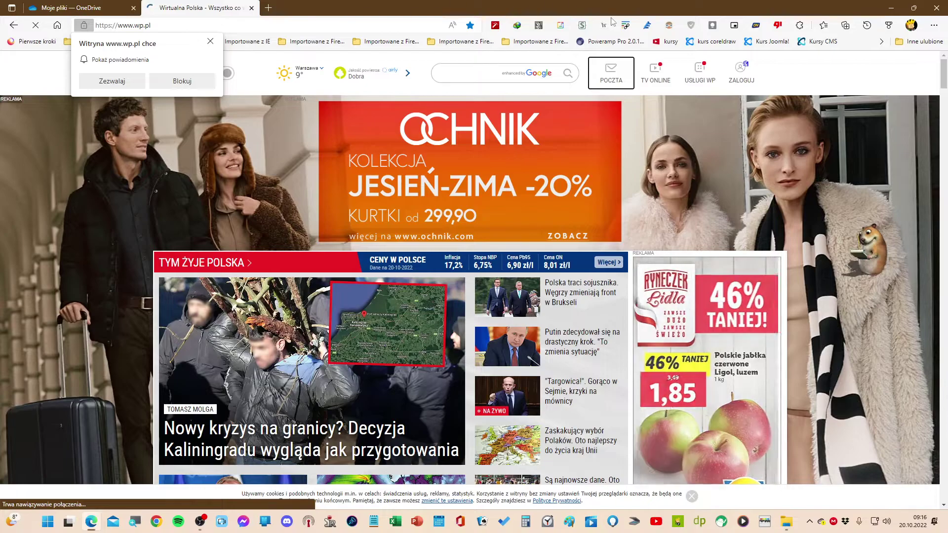
# Return to File Explorer and cycle between the MEGA and Dysk Google tabs the same way
pyautogui.hotkey('alt', 'Tab')
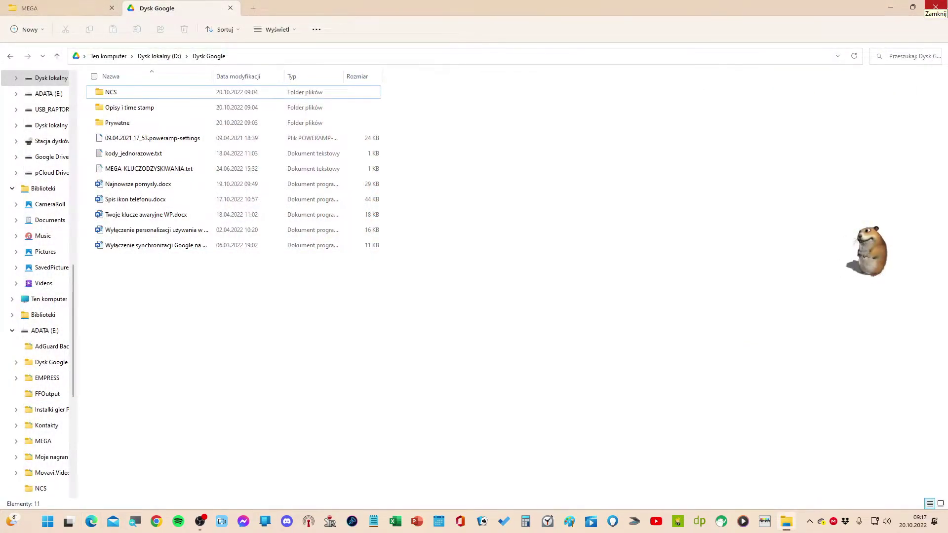
pyautogui.hotkey('ctrl', 'Tab')
pyautogui.hotkey('ctrl', 'Tab')
pyautogui.hotkey('ctrl', 'Tab')
pyautogui.hotkey('ctrl', 'Tab')
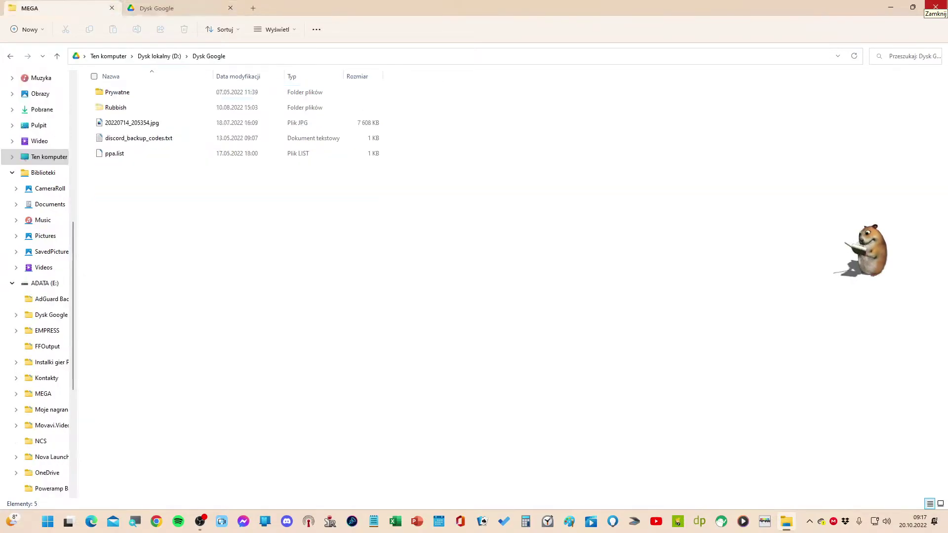
pyautogui.hotkey('ctrl', 'Tab')
pyautogui.hotkey('ctrl', 'Tab')
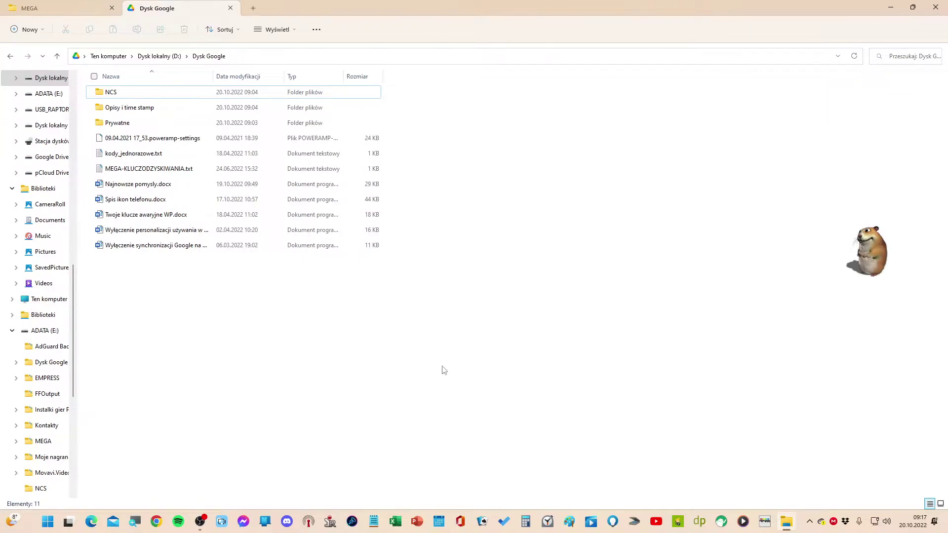
# Add a third File Explorer tab, move it between MEGA and Dysk Google, and put it back at the end
pyautogui.click(200, 521)
pyautogui.click(200, 521)
pyautogui.hotkey('ctrl', 't')
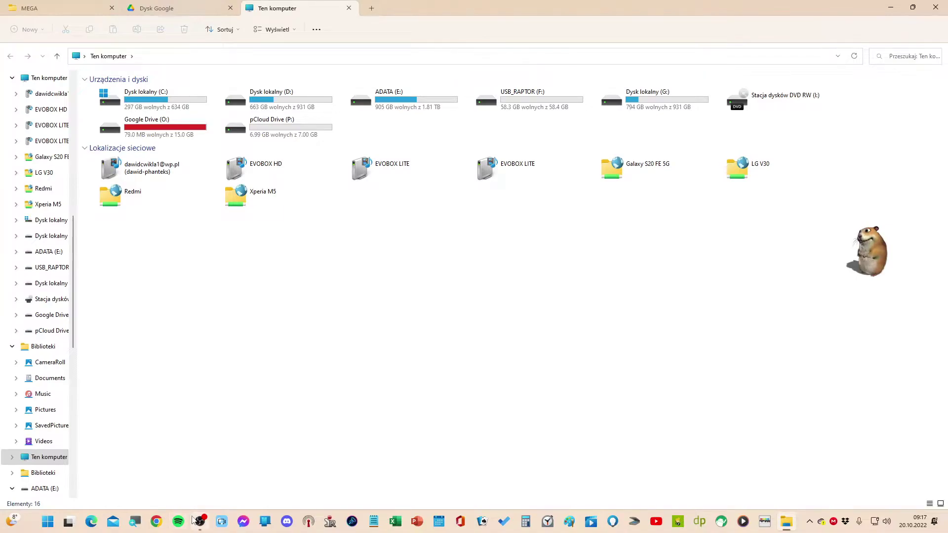
pyautogui.moveTo(296, 15); pyautogui.dragTo(172, 13)
pyautogui.moveTo(238, 15); pyautogui.dragTo(99, 15)
pyautogui.moveTo(170, 14); pyautogui.dragTo(398, 11)
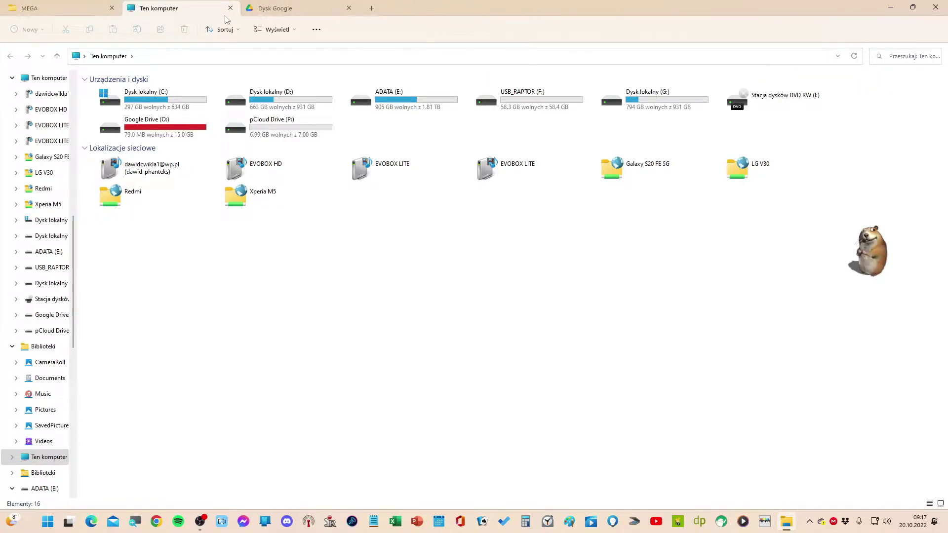
pyautogui.moveTo(215, 10); pyautogui.dragTo(324, 15)
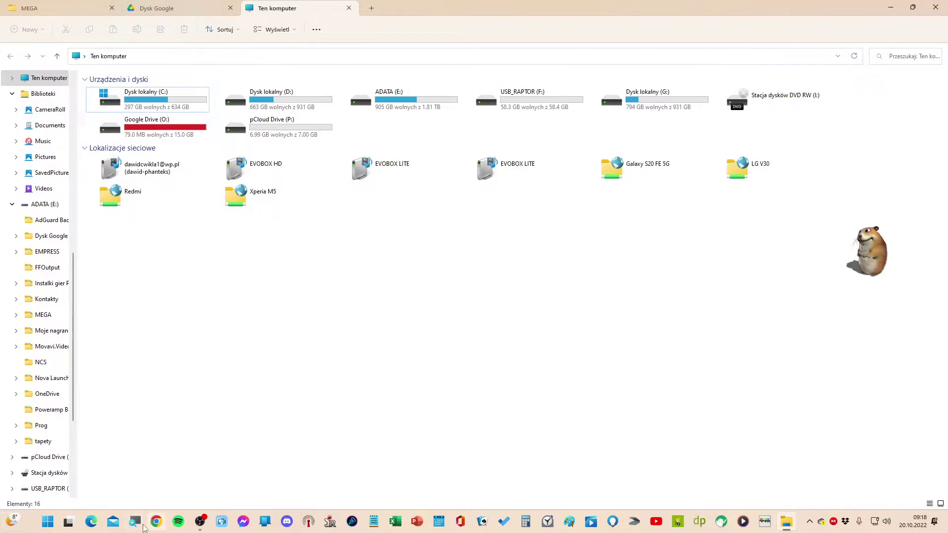
# Switch to Google Chrome and open dobreprogramy.pl
pyautogui.press('super+d')
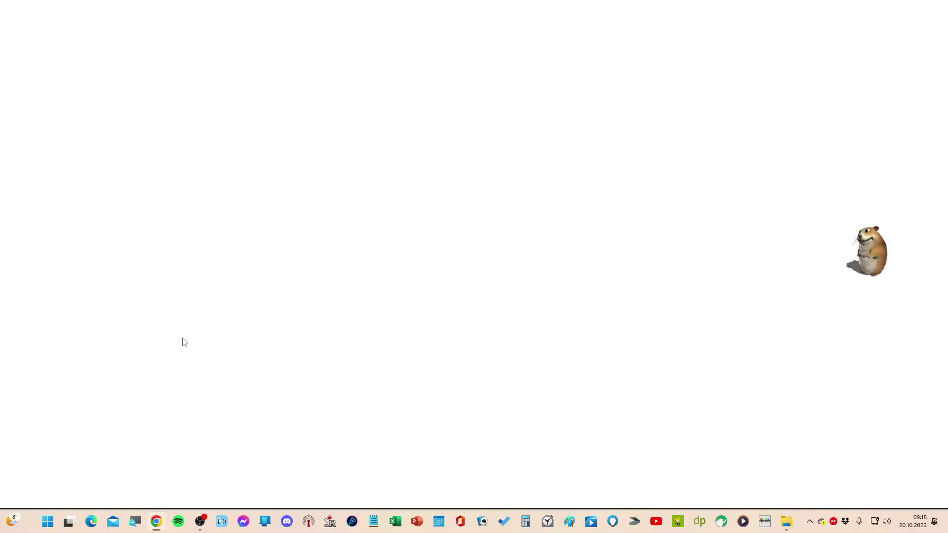
pyautogui.write('dobre')
pyautogui.press('Return')
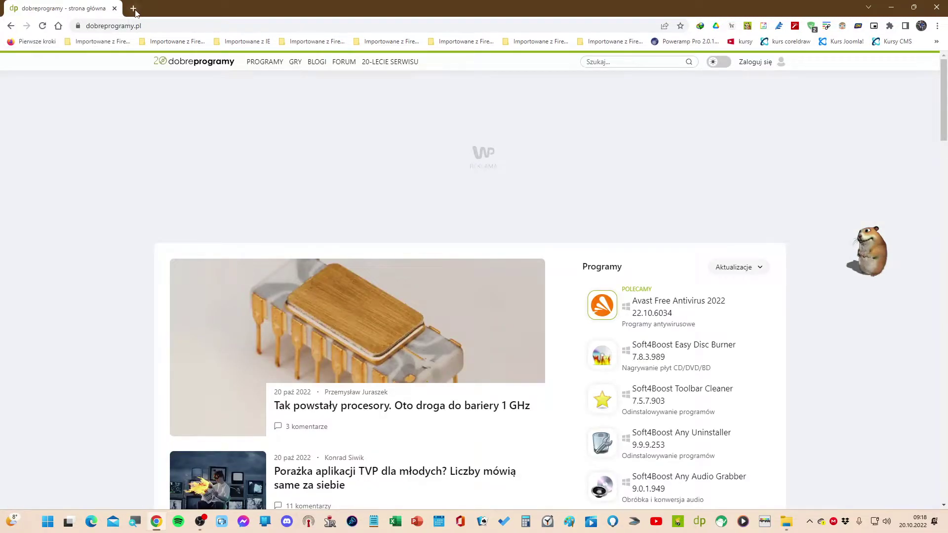
# Open YouTube in a new browser tab and go to the signed-in account's channel page
pyautogui.click(133, 8)
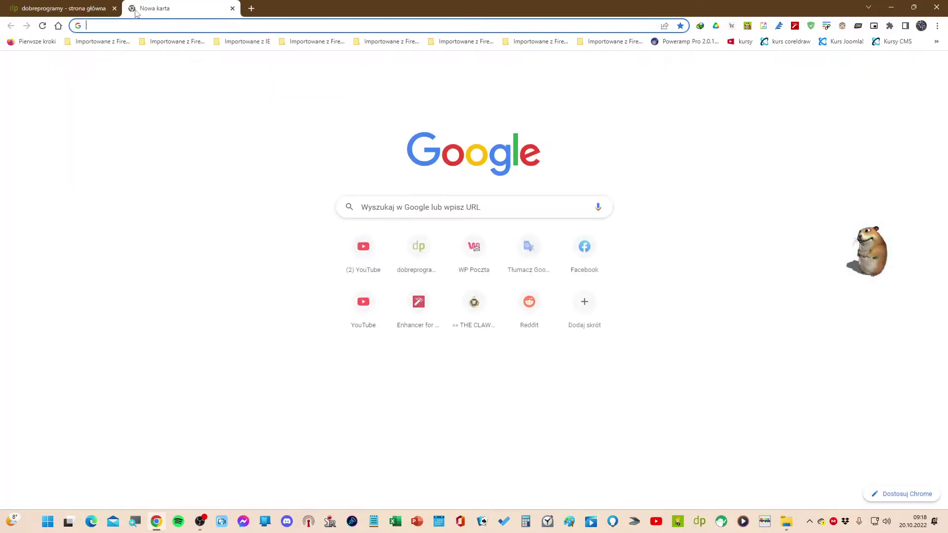
pyautogui.write('yo')
pyautogui.press('Return')
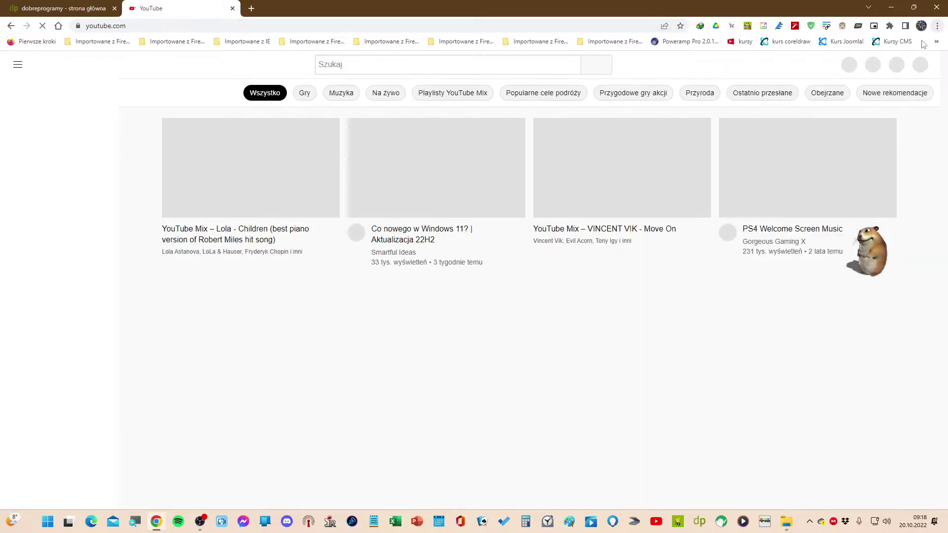
pyautogui.click(917, 64)
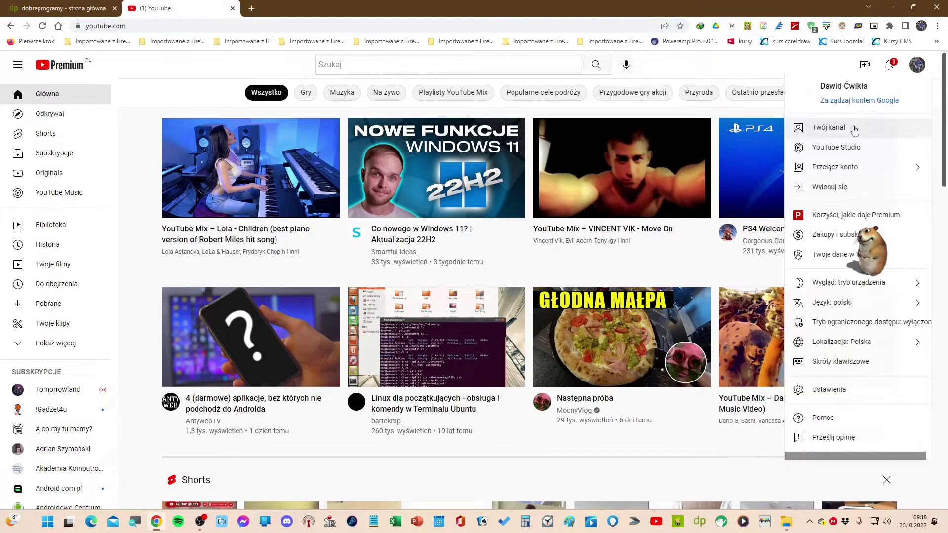
pyautogui.click(857, 127)
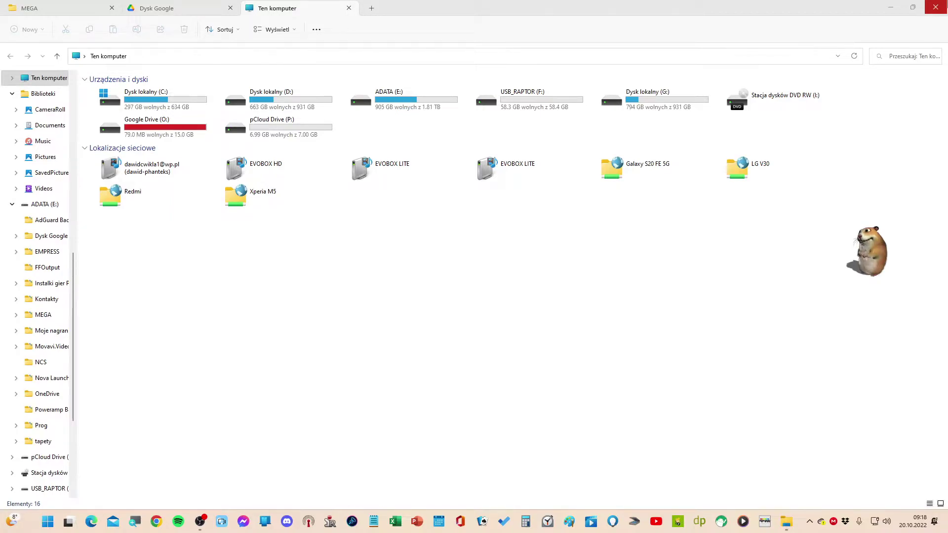
# Close the File Explorer window, reopen it at Ten komputer and bring up the options of its only tab
pyautogui.click(935, 7)
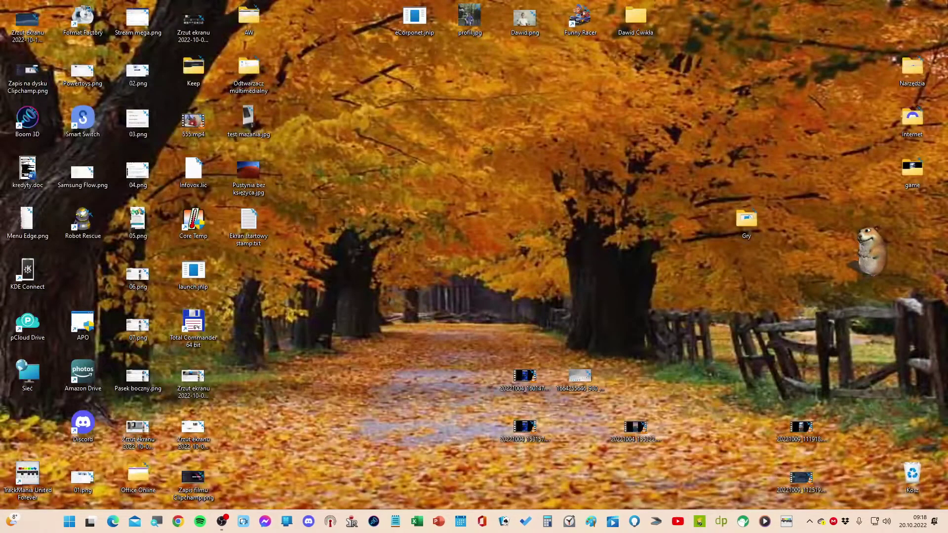
pyautogui.press('super+e')
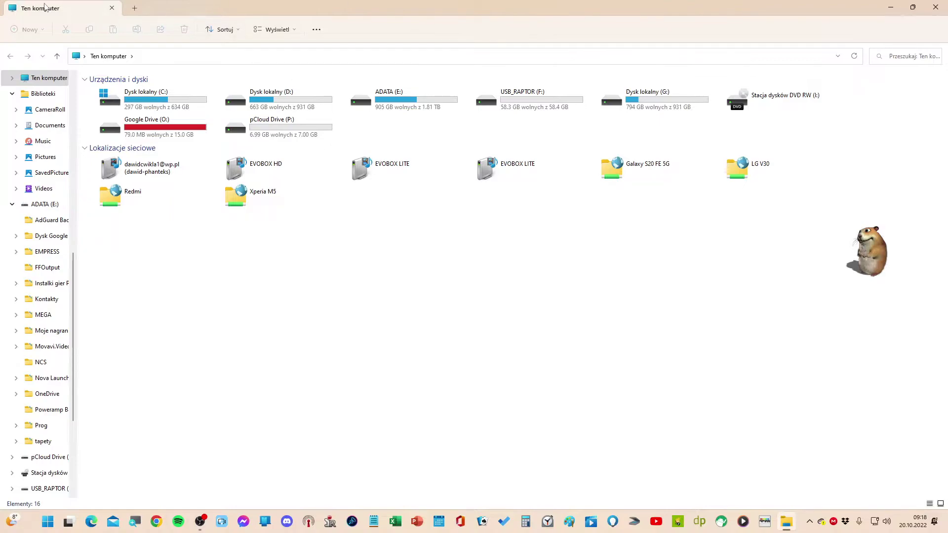
pyautogui.rightClick(73, 8)
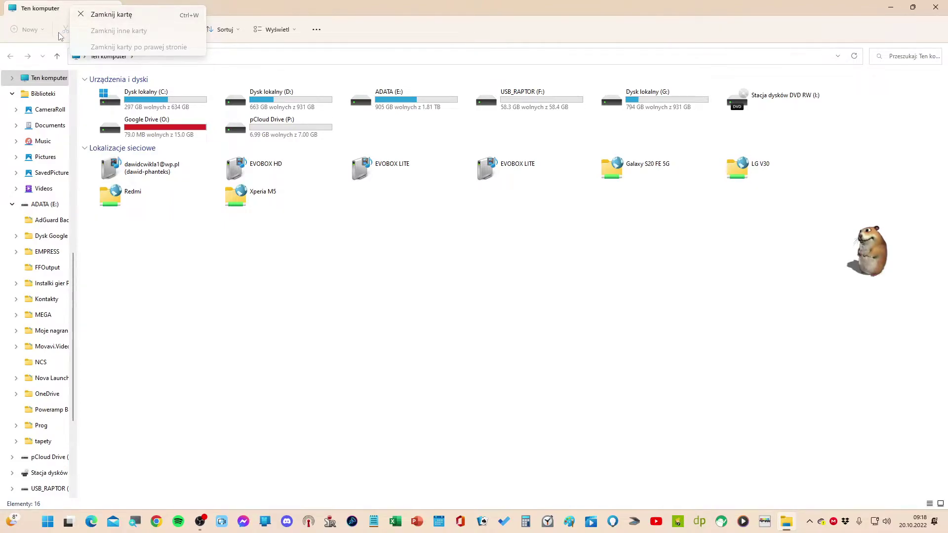
pyautogui.click(137, 5)
# Add two File Explorer tabs, one showing the Dysk Google folder on drive D: and one showing ADATA (E:)
pyautogui.click(135, 8)
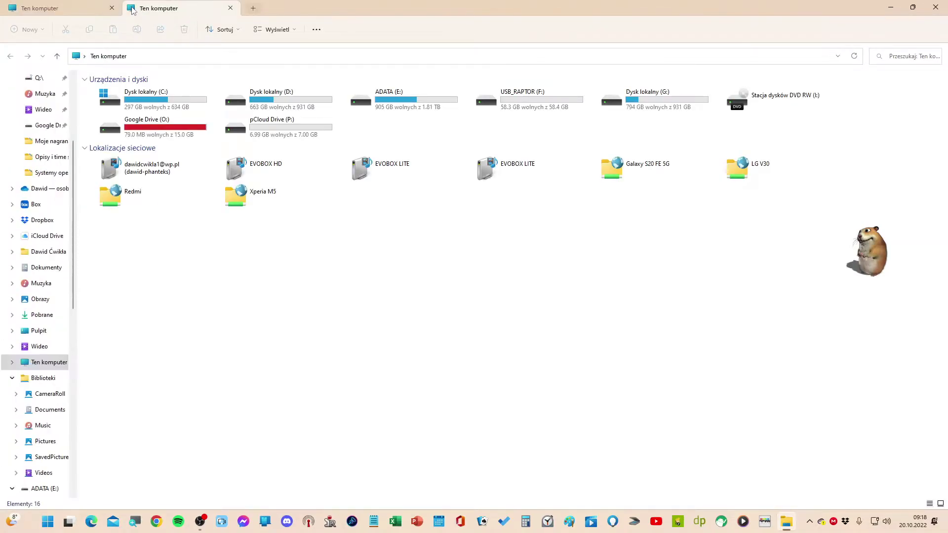
pyautogui.doubleClick(180, 130)
pyautogui.click(136, 106)
pyautogui.doubleClick(135, 107)
pyautogui.hotkey('ctrl', 't')
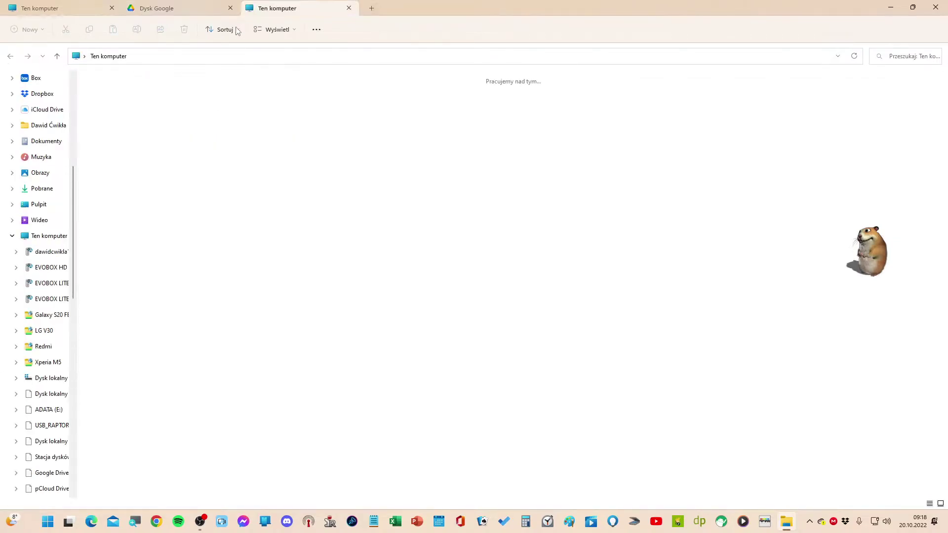
pyautogui.doubleClick(367, 111)
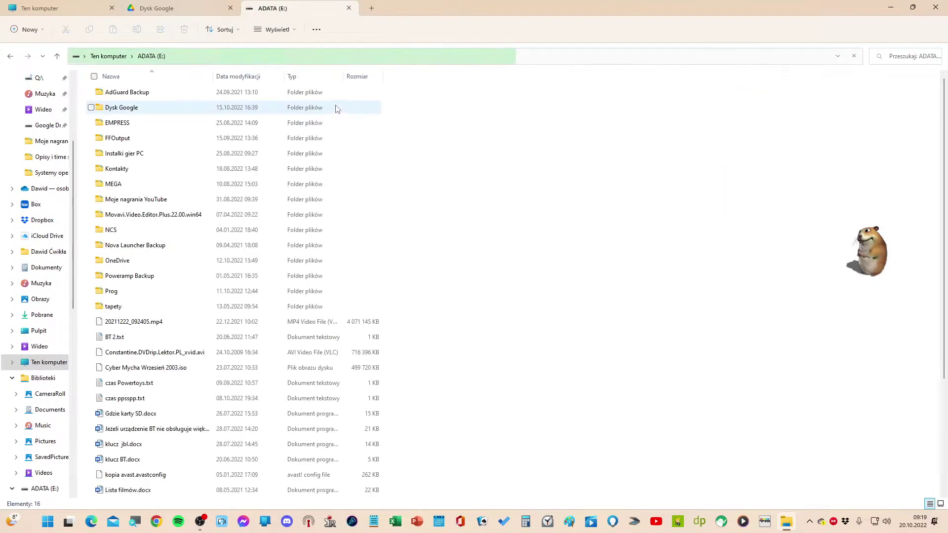
# Close all tabs other than Dysk Google and check the options of the remaining tab
pyautogui.click(61, 8)
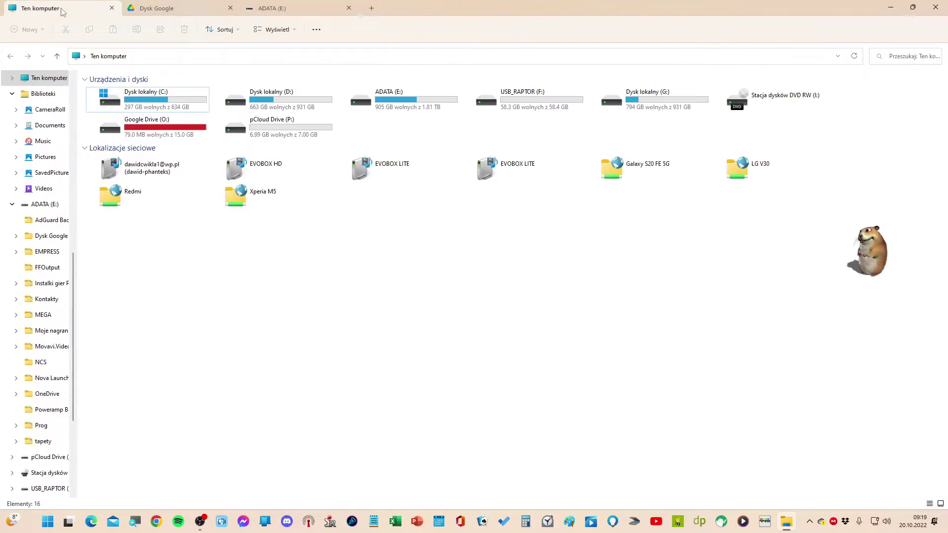
pyautogui.click(167, 13)
pyautogui.rightClick(169, 15)
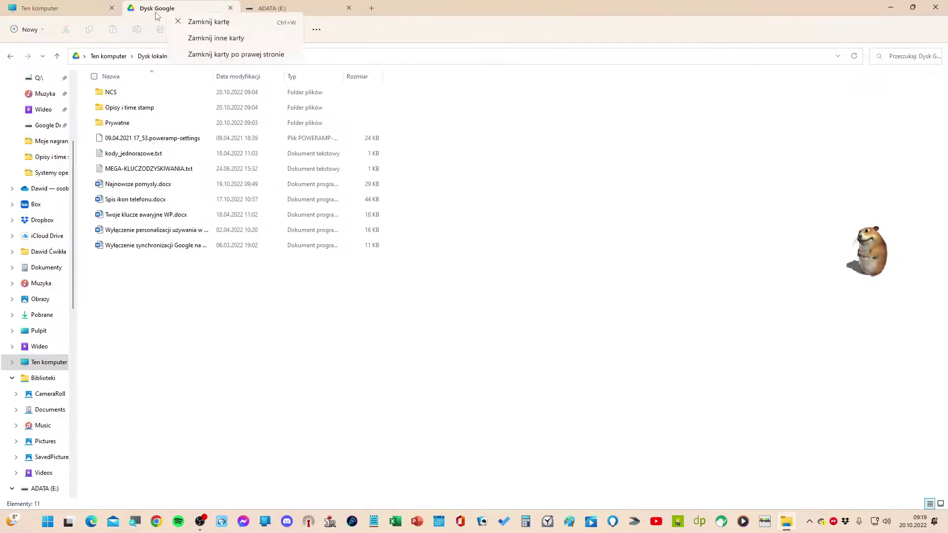
pyautogui.click(188, 40)
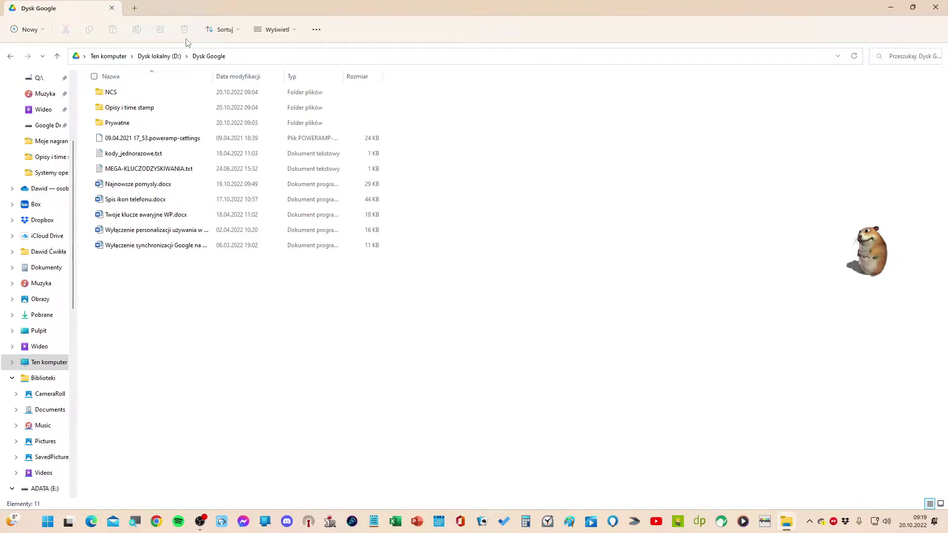
pyautogui.rightClick(75, 12)
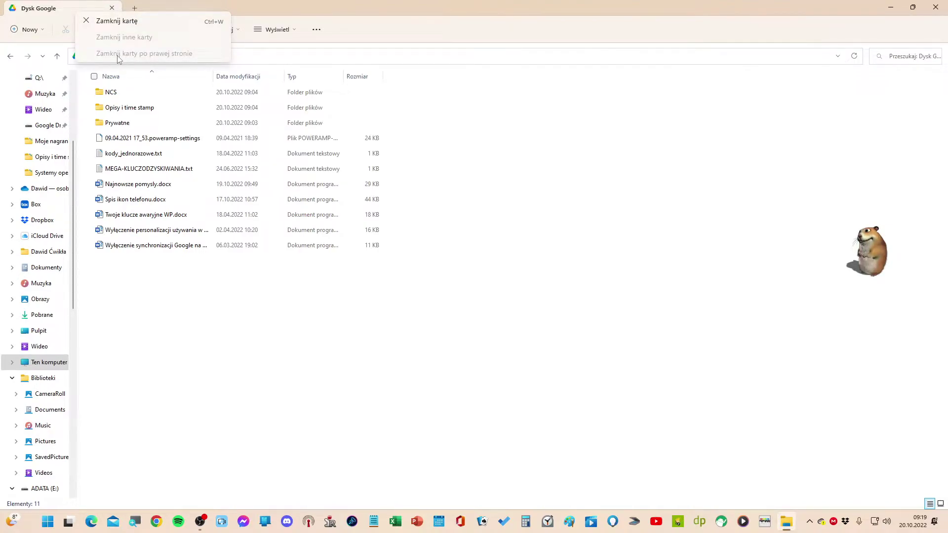
pyautogui.click(136, 9)
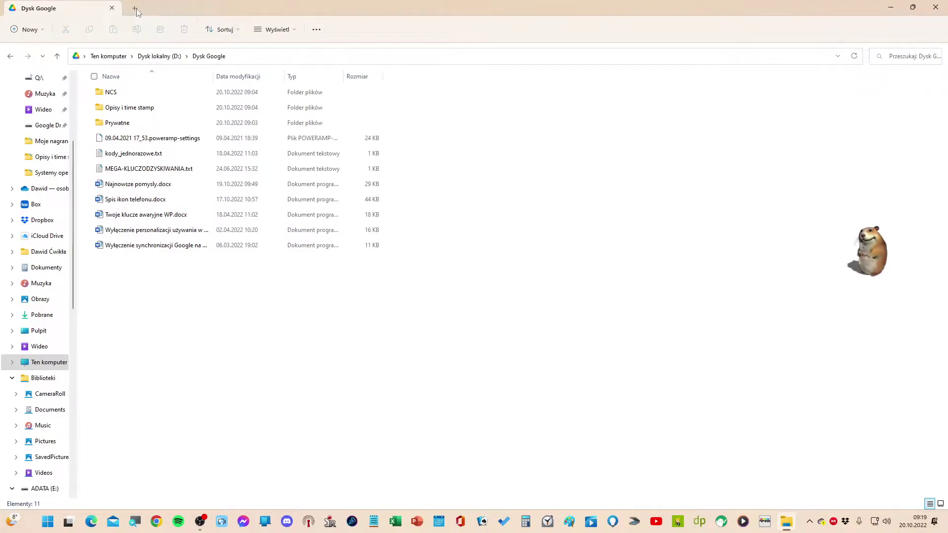
# Open Google Drive (O:) and USB_RAPTOR (F:) in two new File Explorer tabs
pyautogui.click(134, 8)
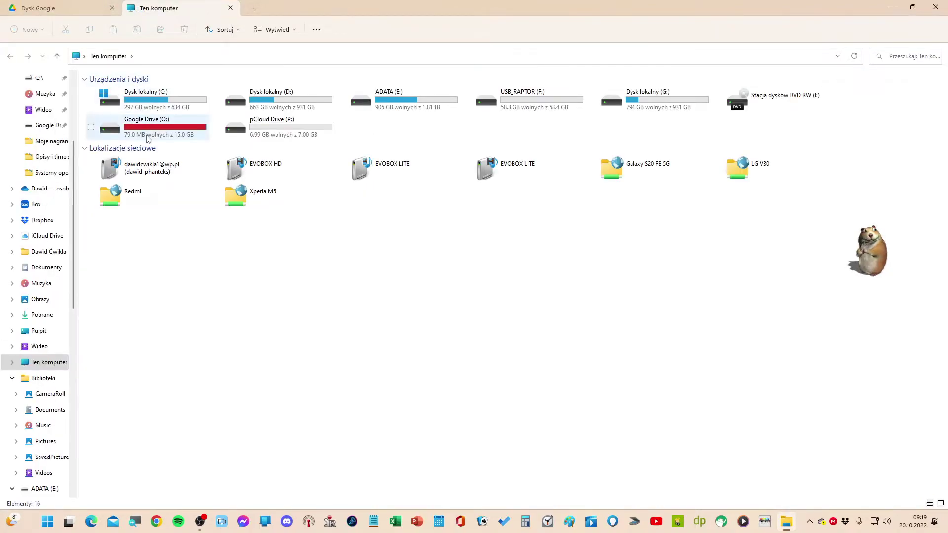
pyautogui.doubleClick(147, 138)
pyautogui.click(254, 10)
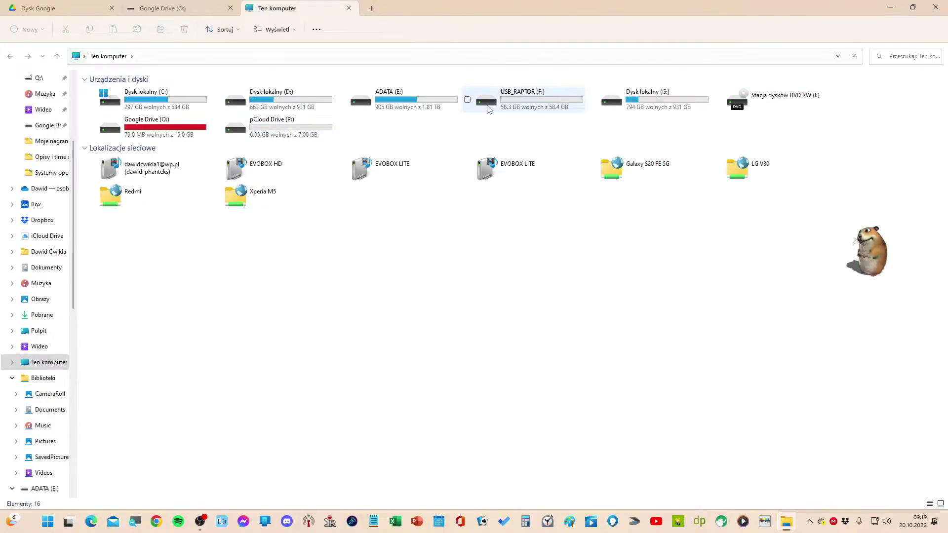
pyautogui.doubleClick(487, 106)
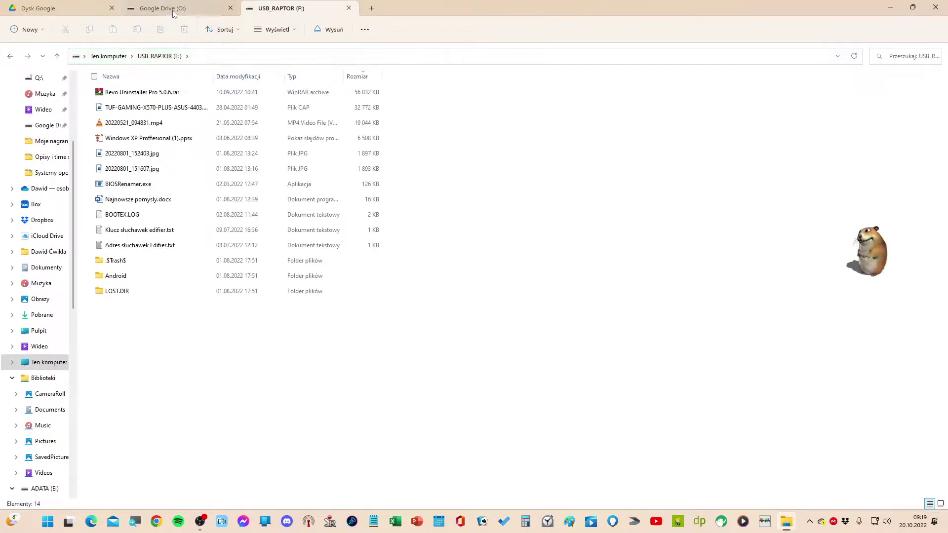
# Compare the closing options offered for the Google Drive (O:), Dysk Google and USB_RAPTOR (F:) tabs
pyautogui.click(146, 8)
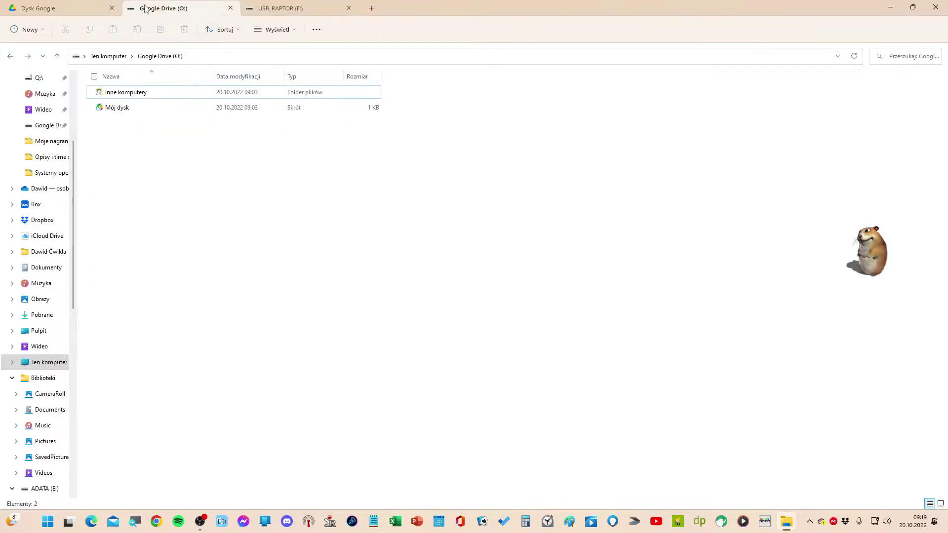
pyautogui.rightClick(184, 10)
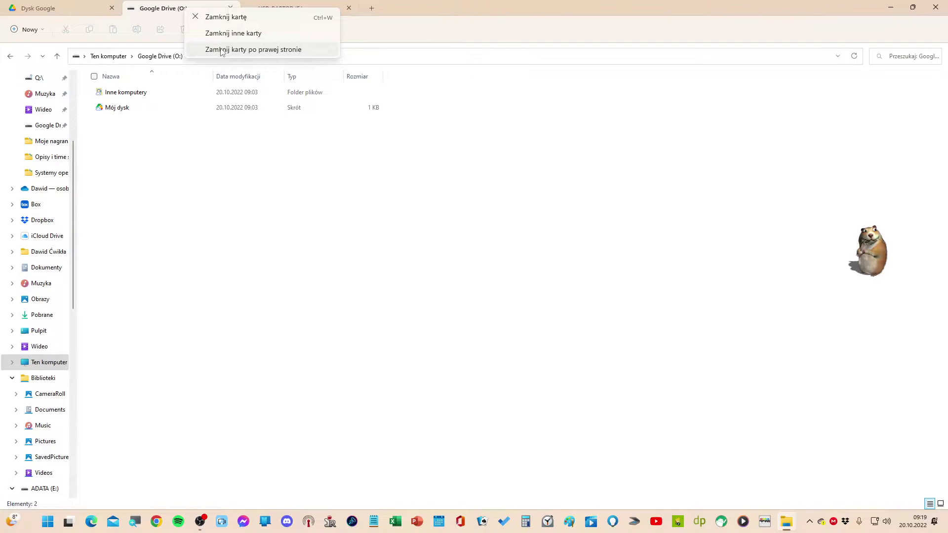
pyautogui.click(312, 4)
pyautogui.rightClick(168, 12)
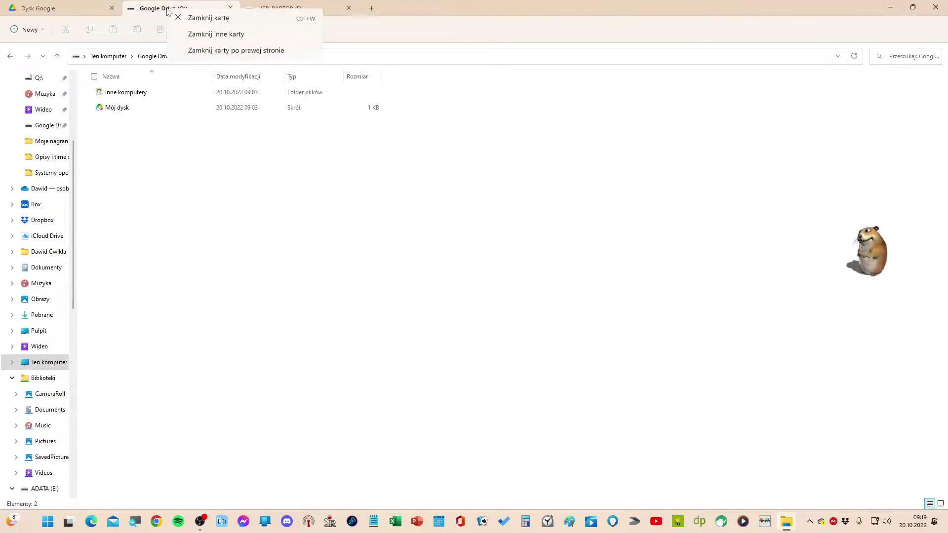
pyautogui.rightClick(71, 10)
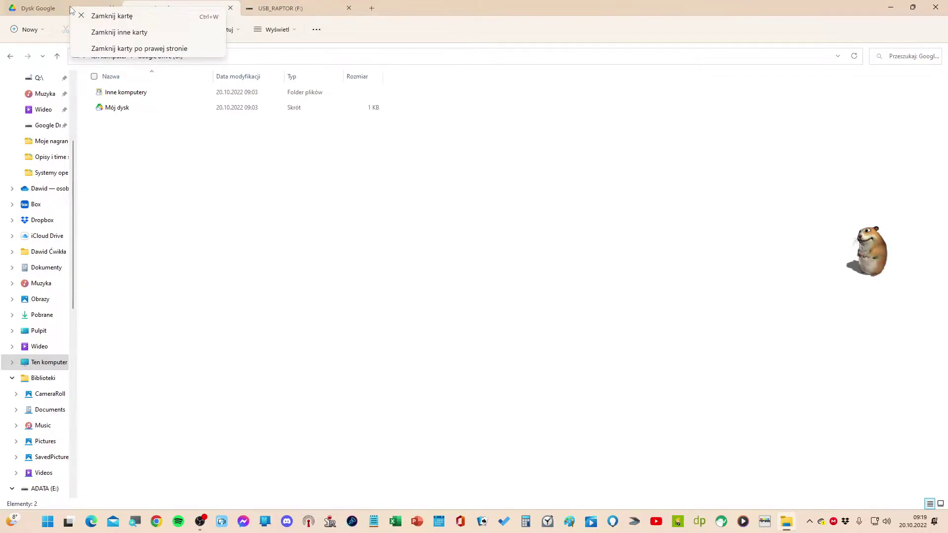
pyautogui.click(269, 10)
pyautogui.click(270, 10)
pyautogui.rightClick(267, 11)
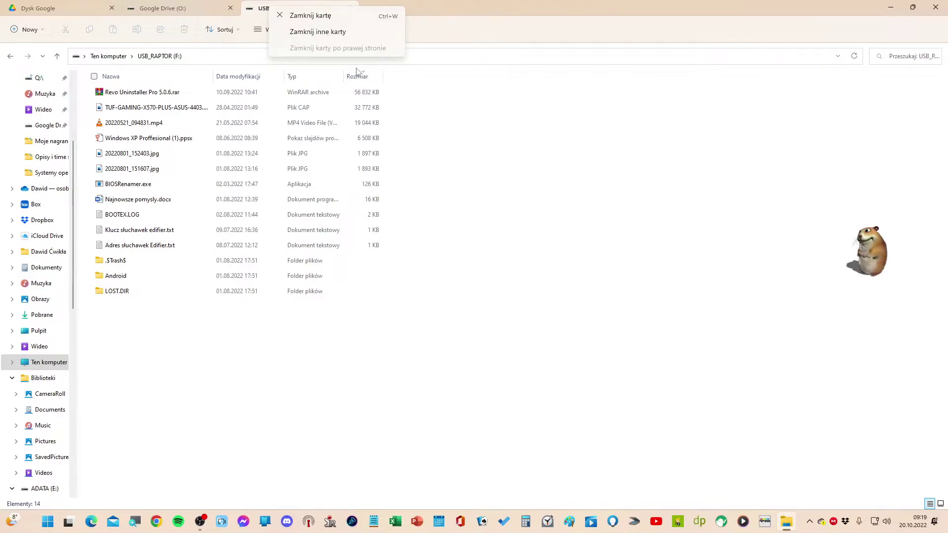
pyautogui.click(540, 4)
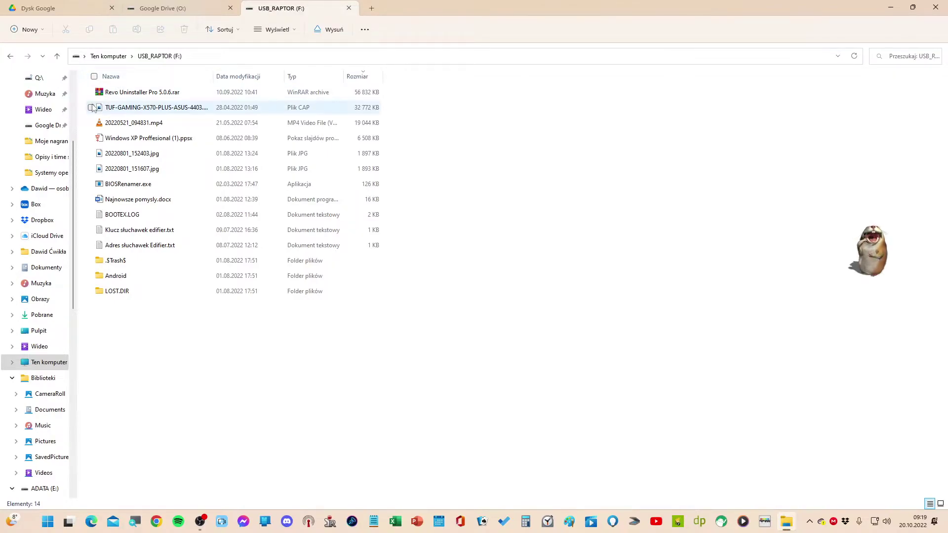
# Go back to Ten komputer in the USB_RAPTOR tab, open Dysk lokalny (D:) and view the 3utools folder's options
pyautogui.hotkey('alt', 'Left')
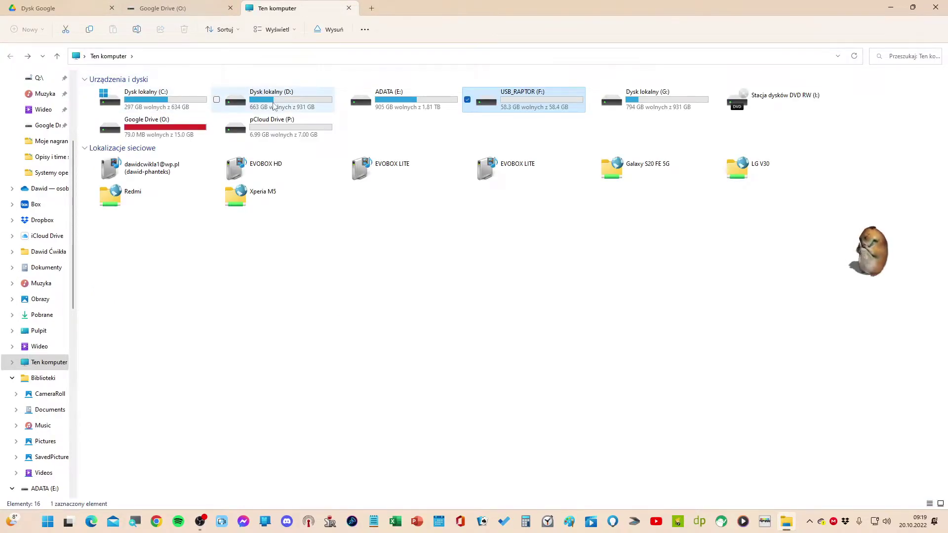
pyautogui.doubleClick(270, 105)
pyautogui.click(117, 124)
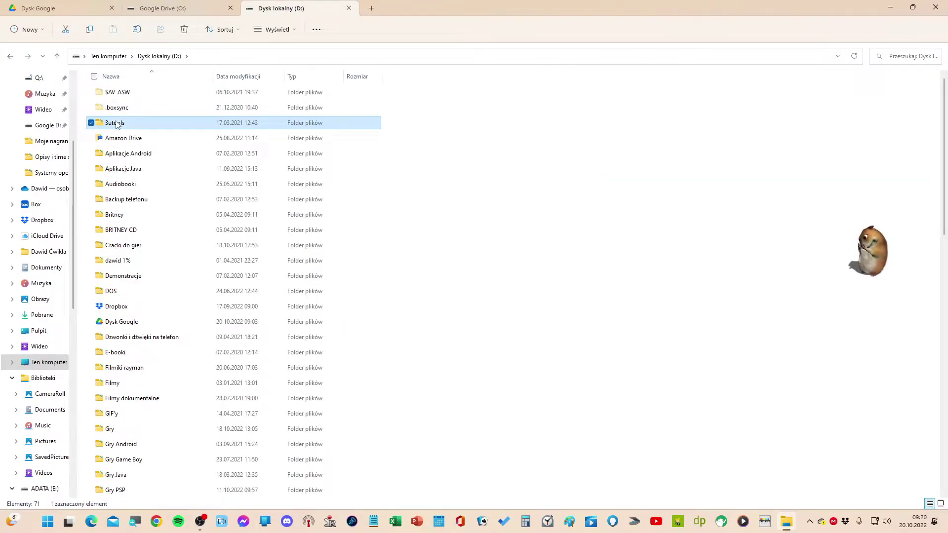
pyautogui.rightClick(117, 124)
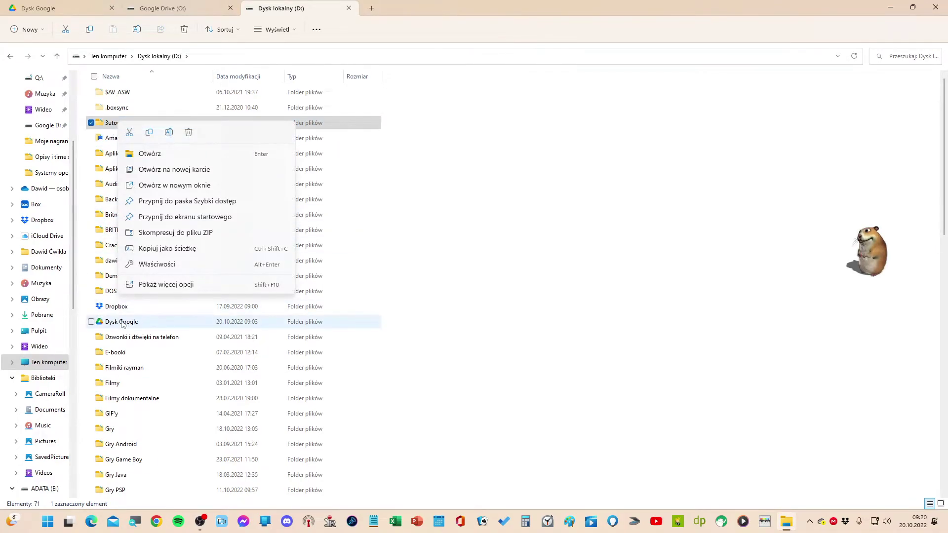
# Open the "Dzwonki i dźwięki na telefon" folder in a new window and close that window again
pyautogui.click(127, 338)
pyautogui.rightClick(133, 337)
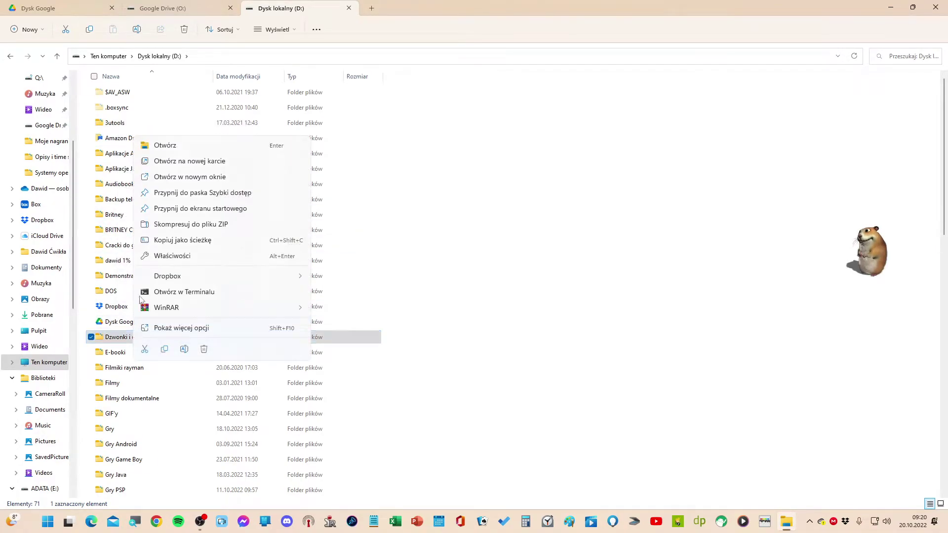
pyautogui.click(242, 177)
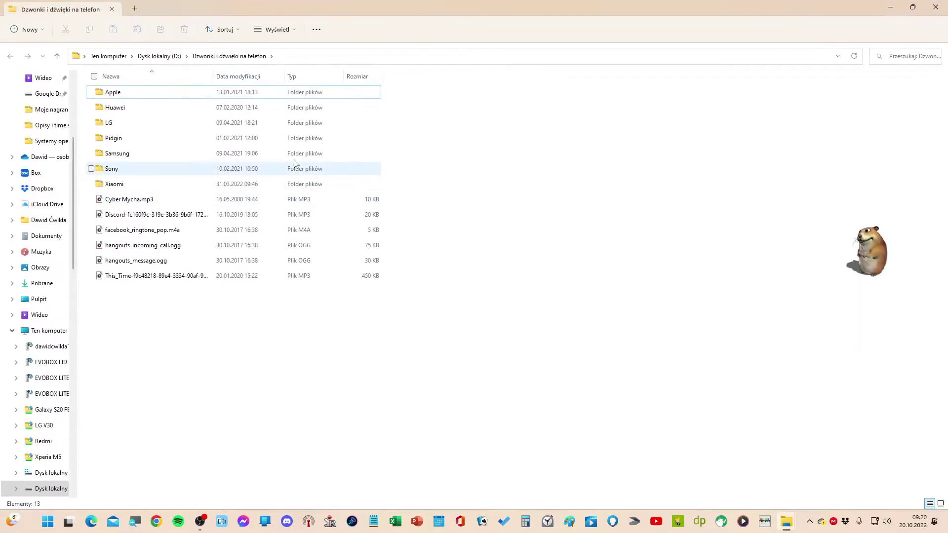
pyautogui.click(934, 7)
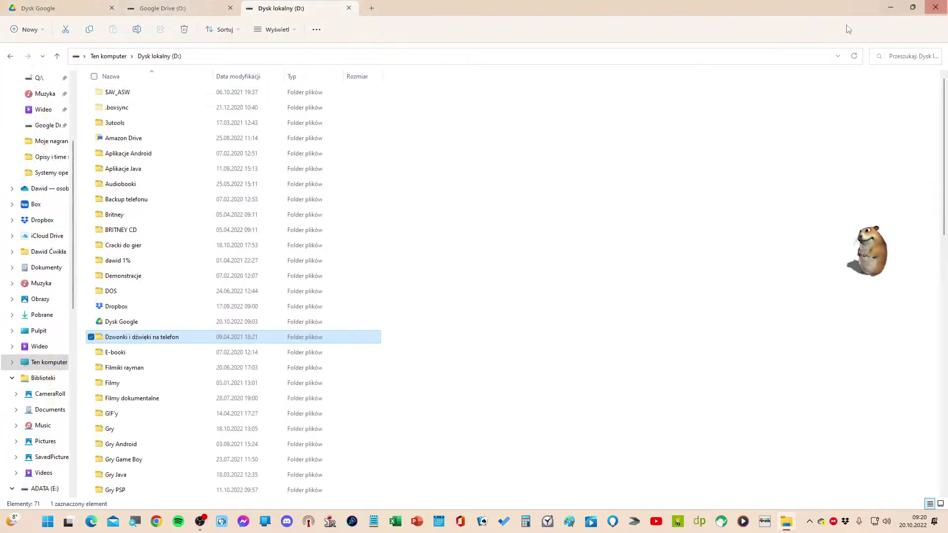
# Open the "Dzwonki i dźwięki na telefon" folder in a new tab and close that tab again
pyautogui.rightClick(249, 336)
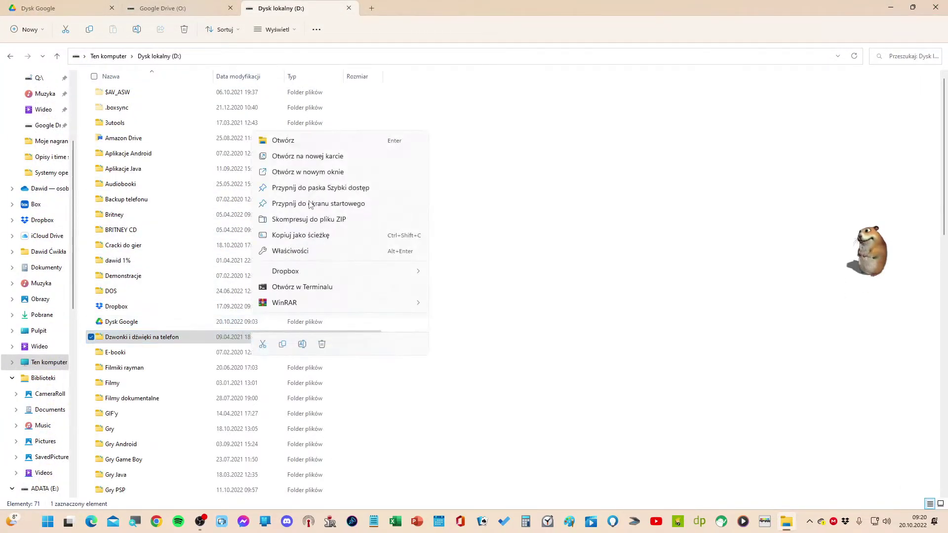
pyautogui.click(343, 155)
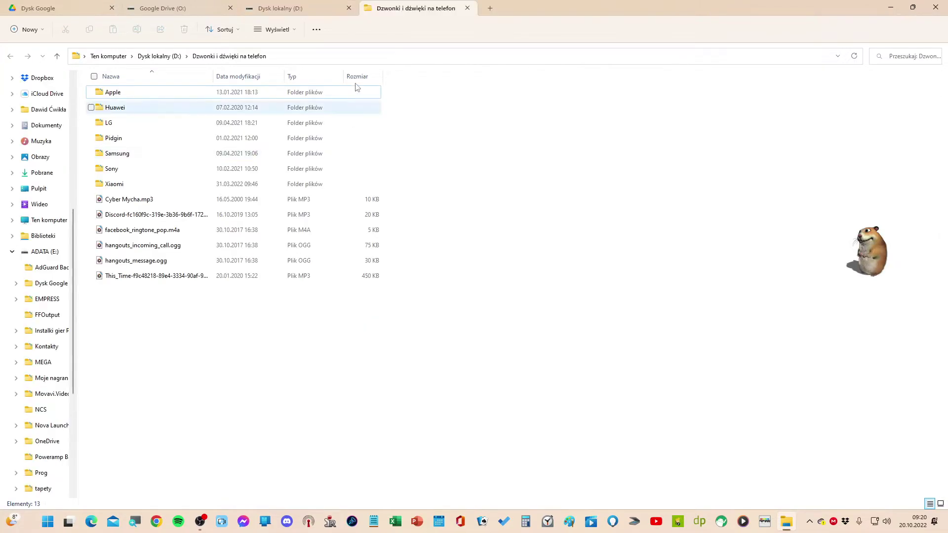
pyautogui.click(467, 8)
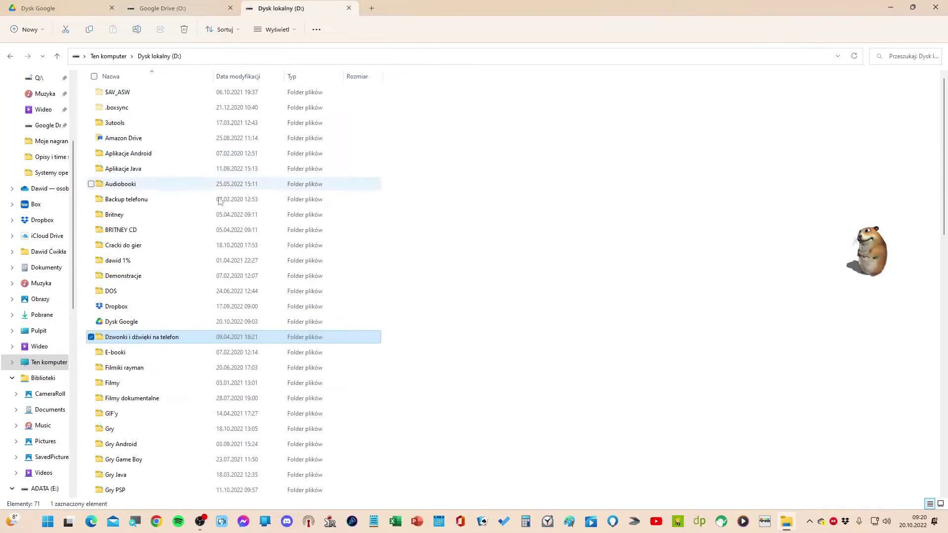
# View the options of the "Dzwonki i dźwięki na telefon" folder and open it in the current tab
pyautogui.rightClick(238, 333)
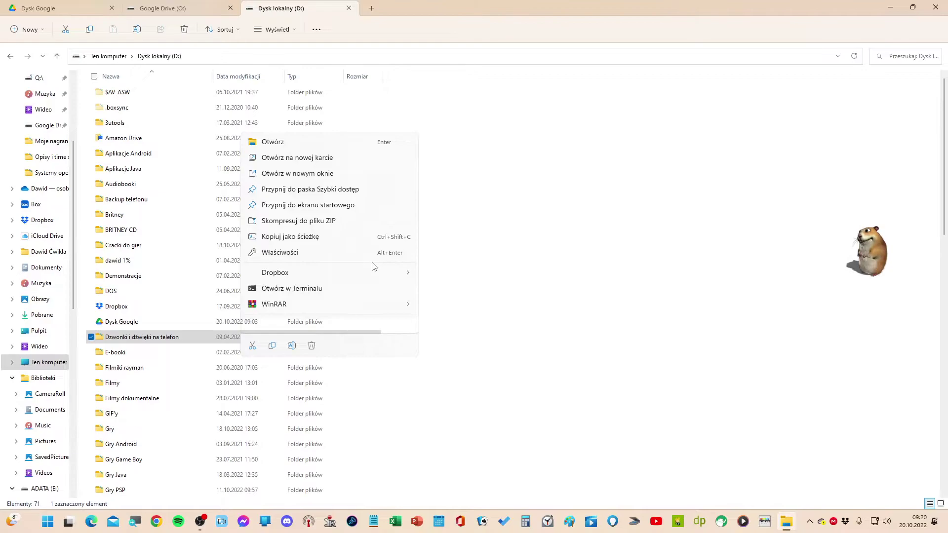
pyautogui.doubleClick(111, 337)
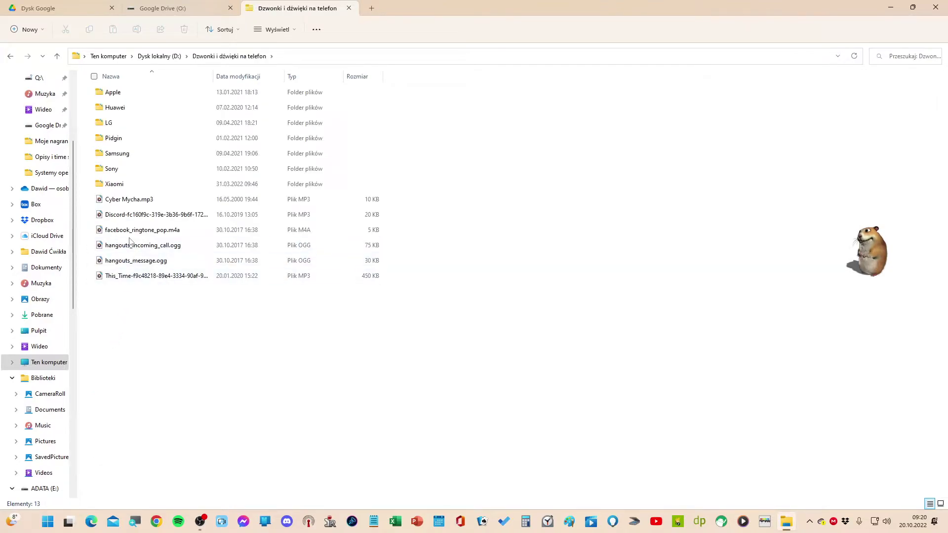
# View the standard and extended options of the Cyber Mycha.mp3 file, and dismiss them
pyautogui.rightClick(146, 202)
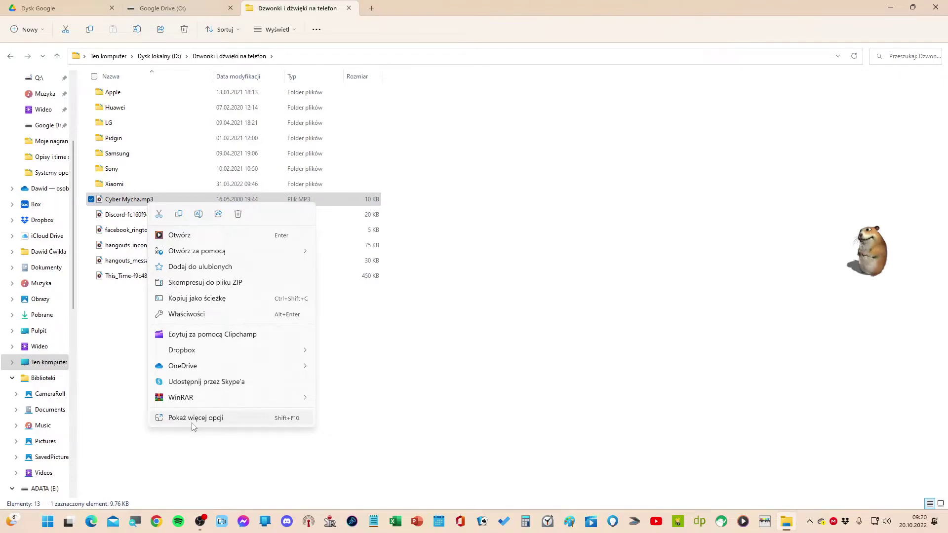
pyautogui.click(195, 420)
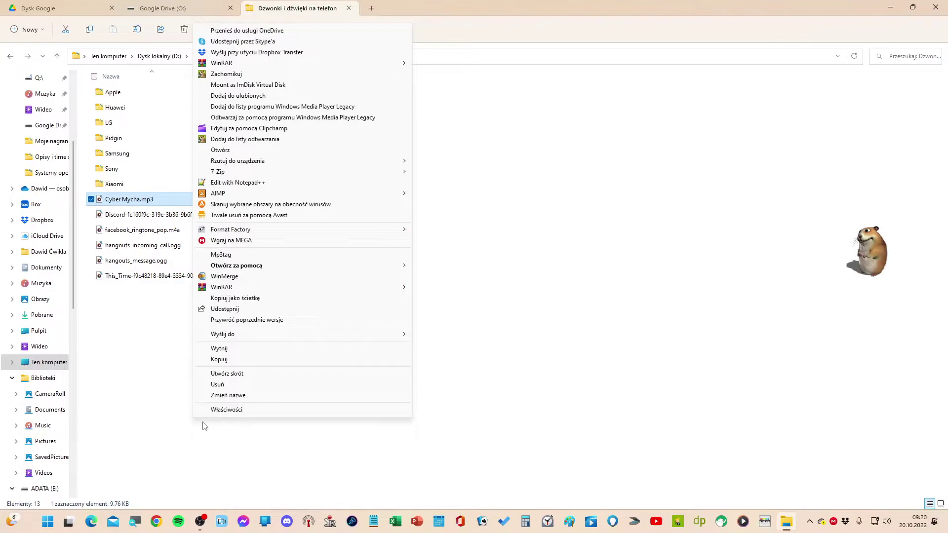
pyautogui.click(204, 426)
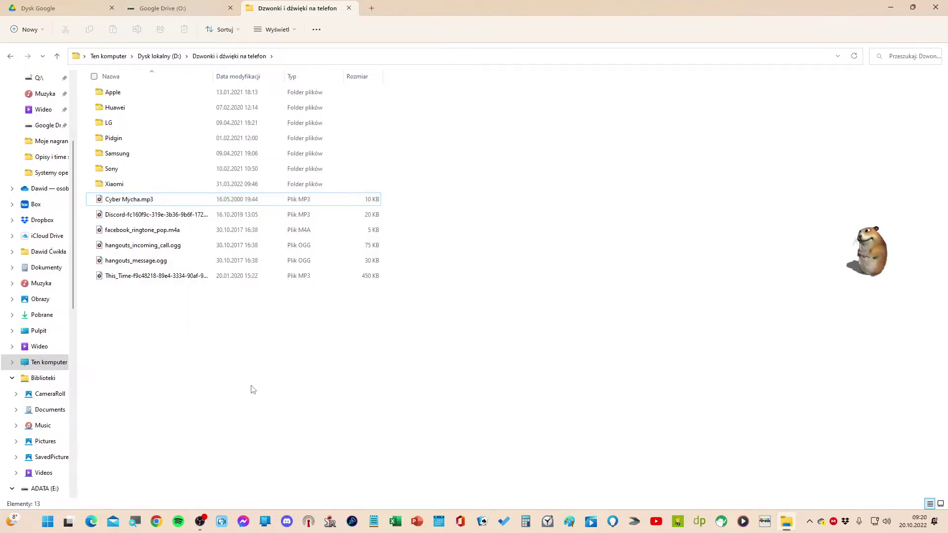
# Go back up to Dysk lokalny (D:) and view the standard and extended options of the "Dzwonki i dźwięki na telefon" folder
pyautogui.hotkey('alt', 'Up')
pyautogui.rightClick(143, 338)
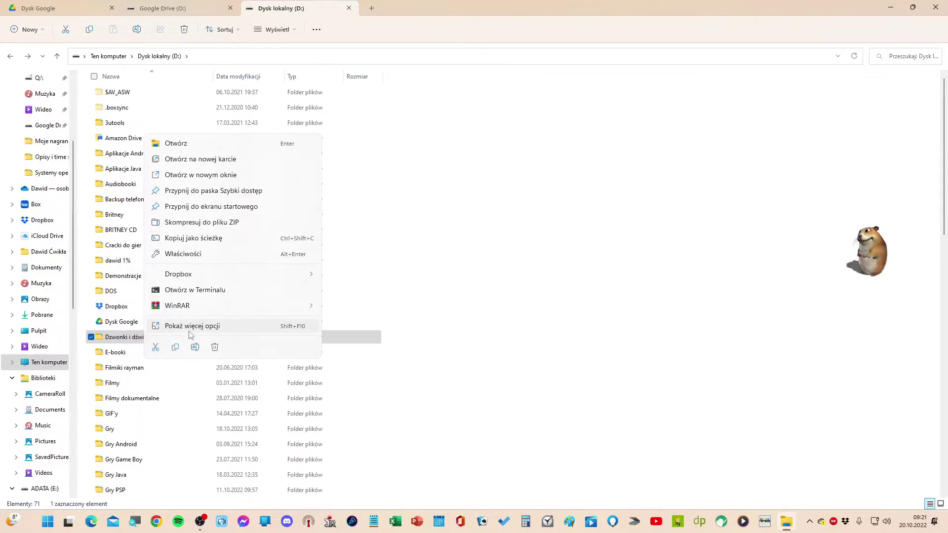
pyautogui.rightClick(130, 342)
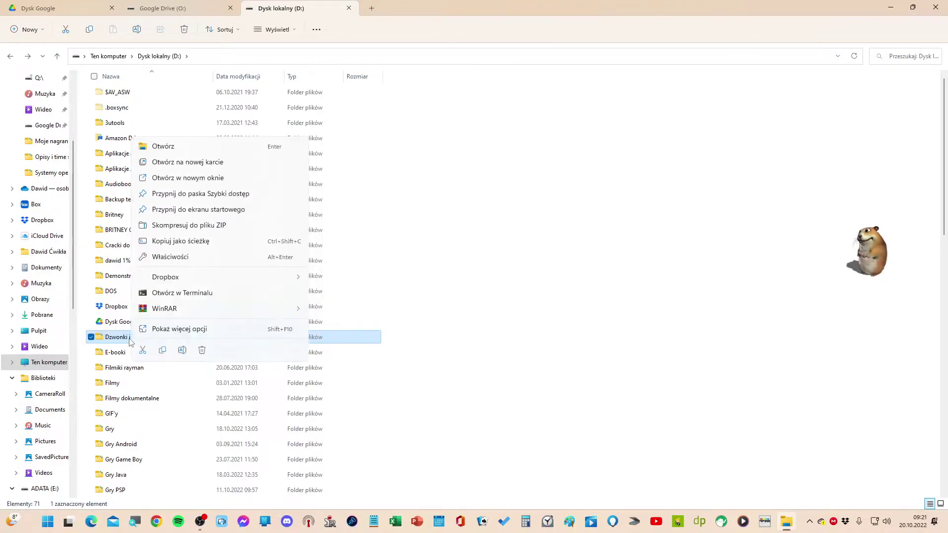
pyautogui.click(169, 330)
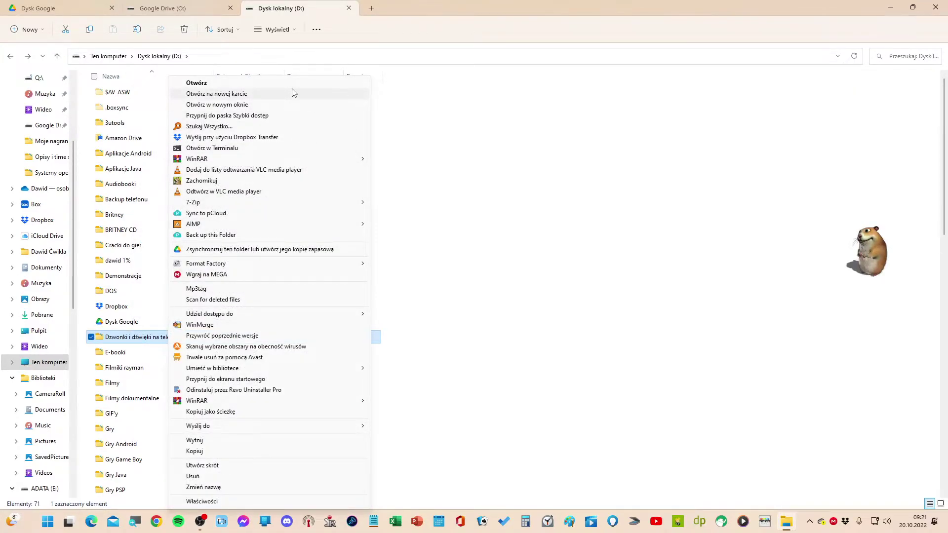
pyautogui.rightClick(125, 337)
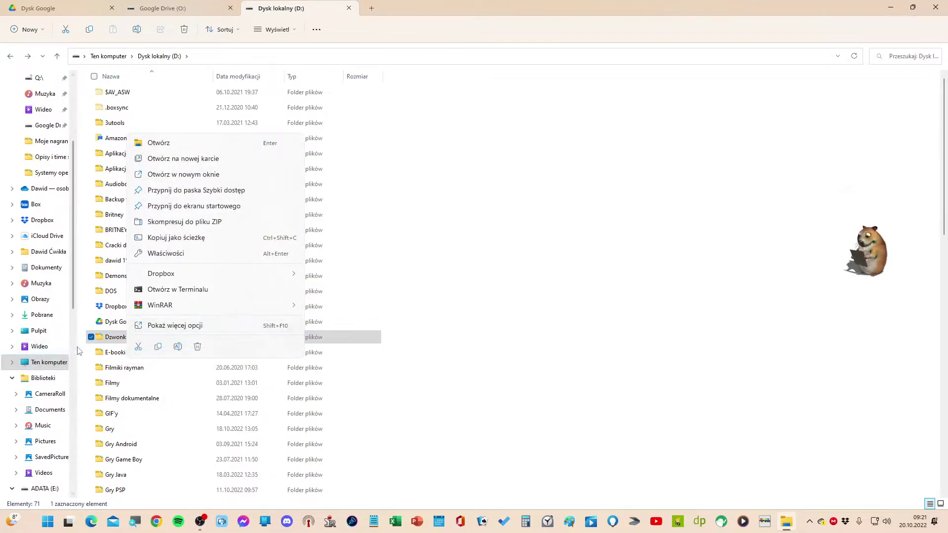
pyautogui.click(172, 329)
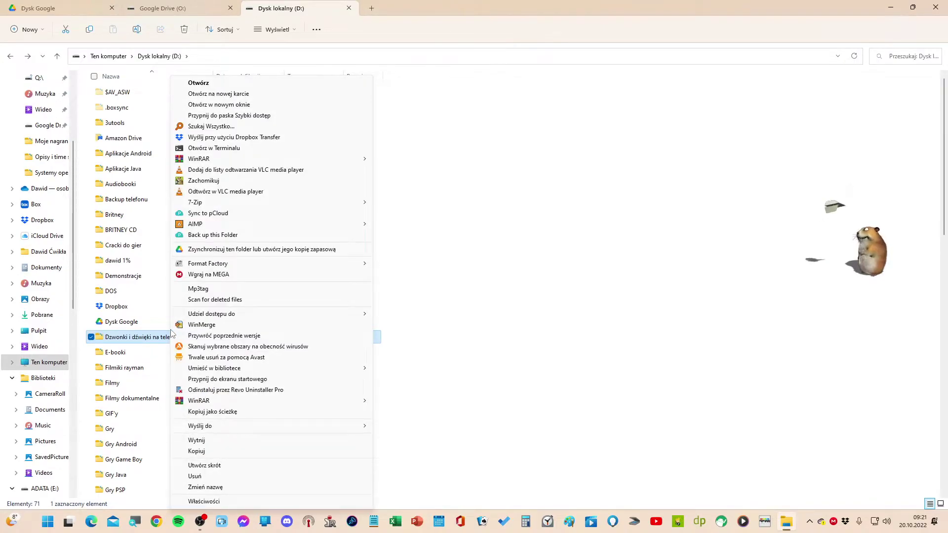
pyautogui.click(488, 246)
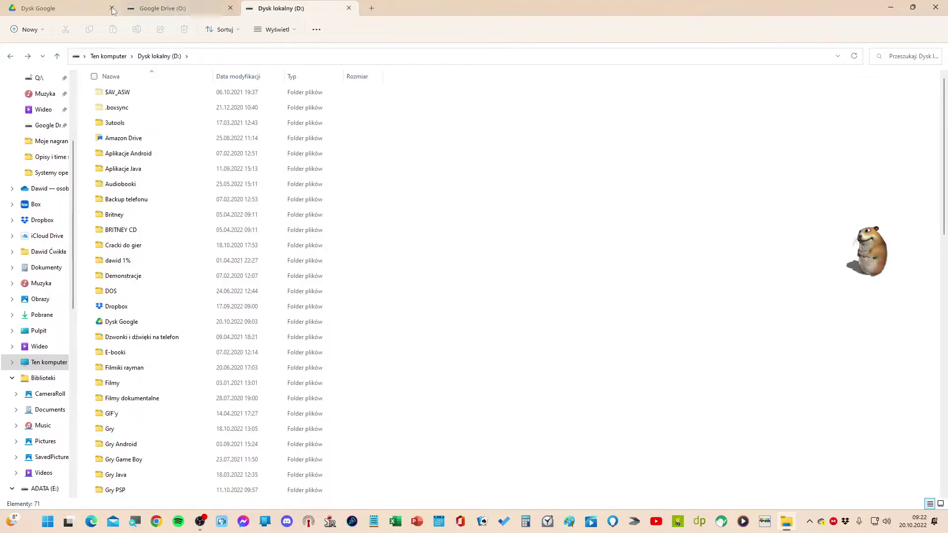
# View the list of new item types that can be created in Dysk lokalny (D:)
pyautogui.click(48, 33)
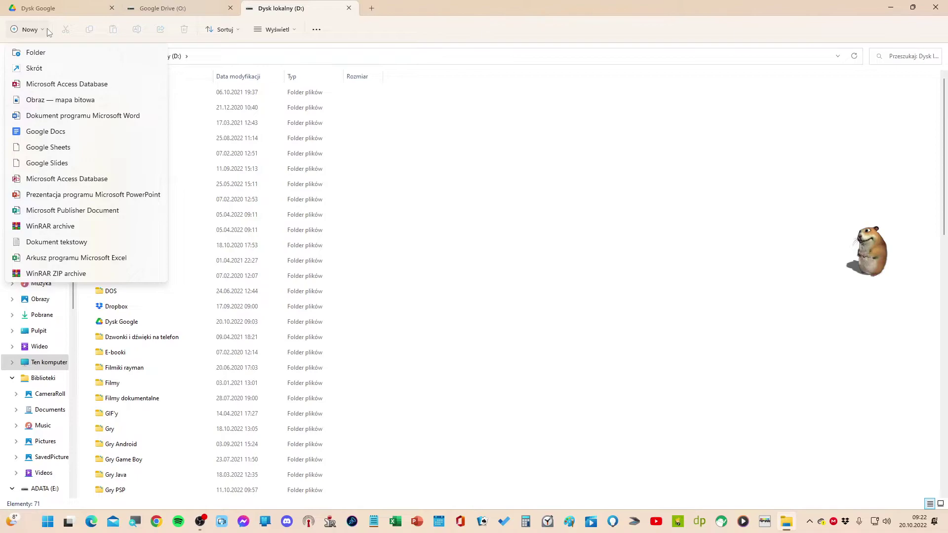
pyautogui.click(49, 33)
pyautogui.click(49, 33)
pyautogui.click(48, 32)
# Open the $VAULT folder inside $AV_ASW and select the vault.db file
pyautogui.click(113, 96)
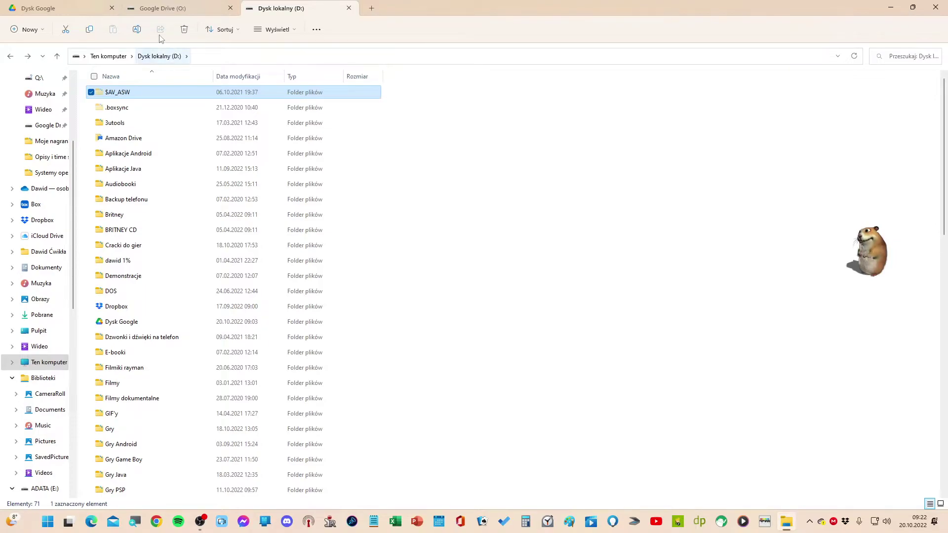
pyautogui.doubleClick(150, 92)
pyautogui.doubleClick(150, 92)
pyautogui.click(150, 92)
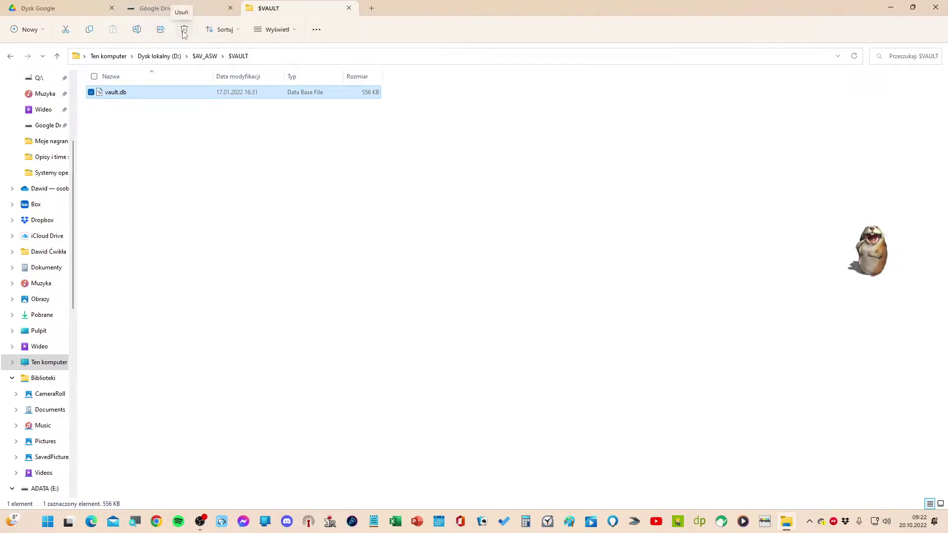
# View the sorting options and switch the compact view (Widok kompaktowy) on and off again
pyautogui.click(224, 30)
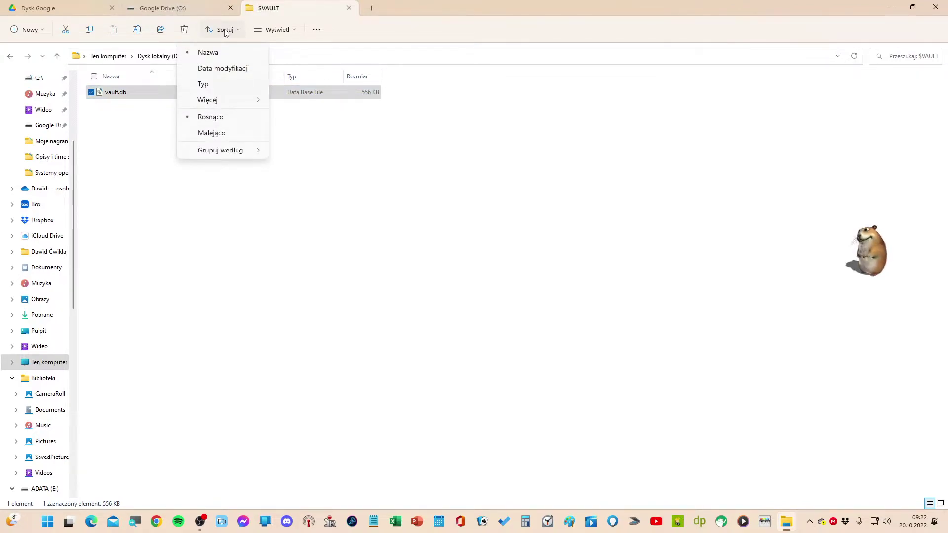
pyautogui.click(224, 30)
pyautogui.click(275, 30)
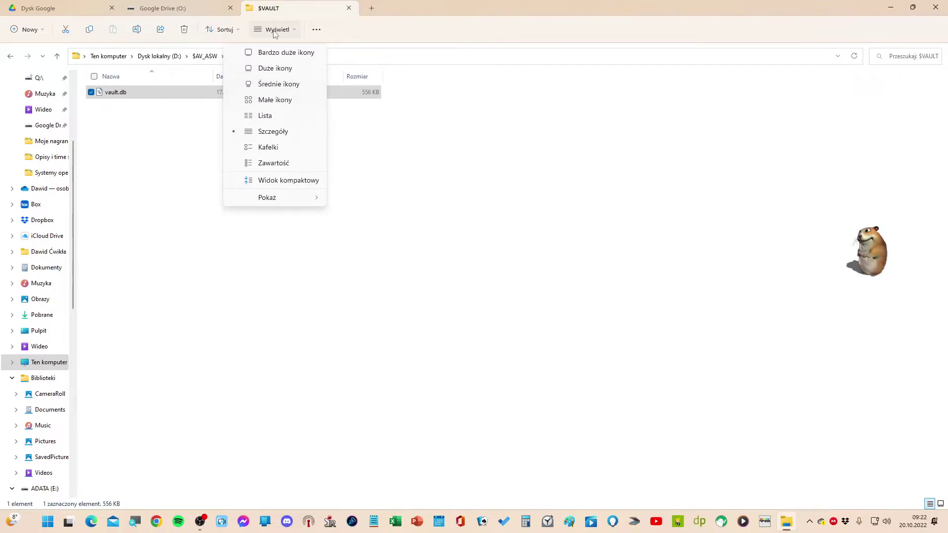
pyautogui.click(287, 188)
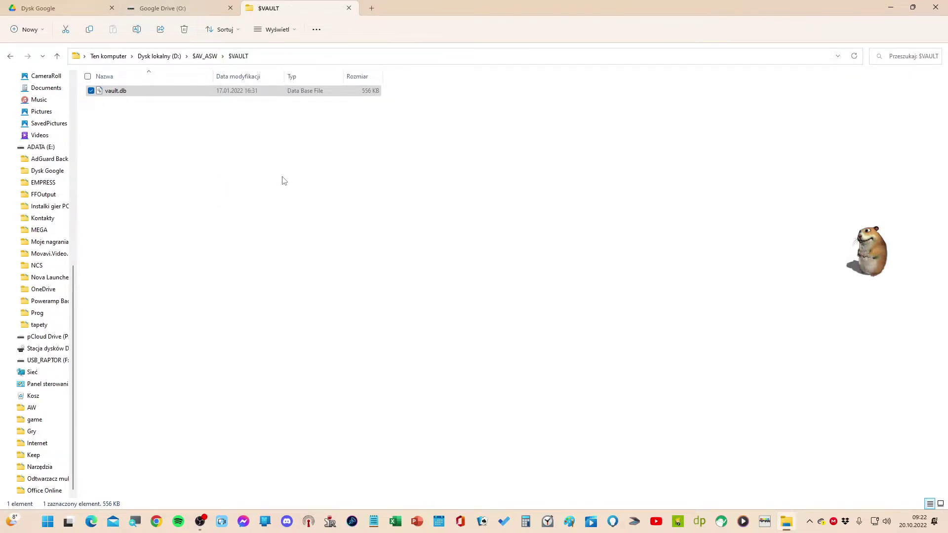
pyautogui.click(270, 30)
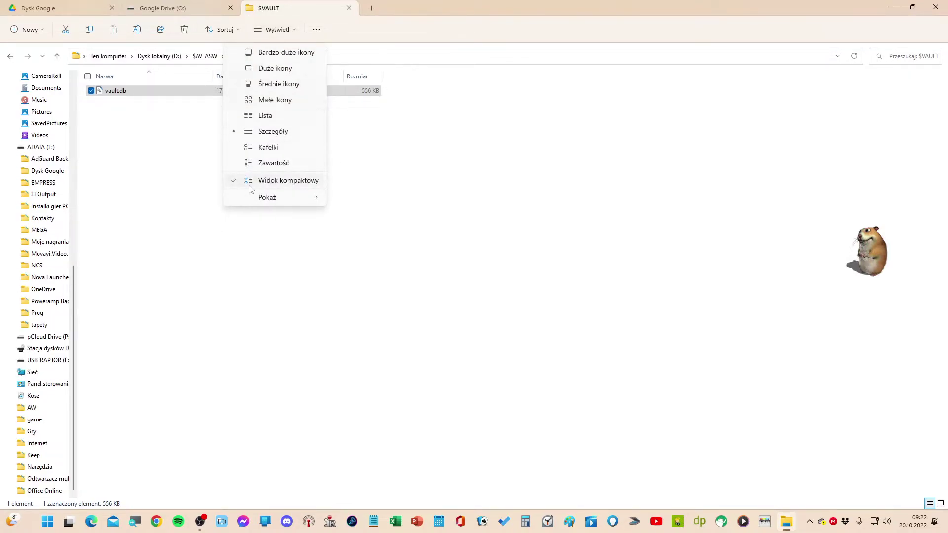
pyautogui.click(251, 189)
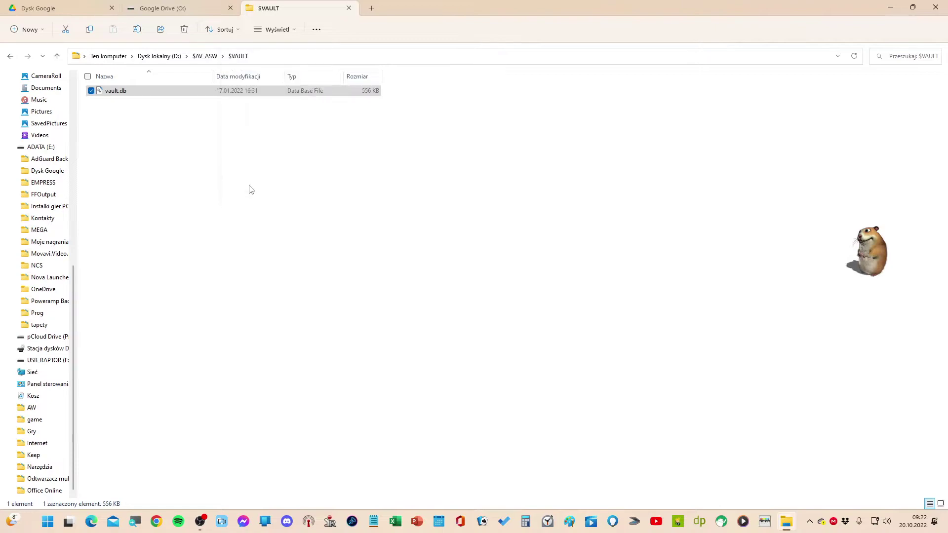
# Hide the navigation pane (Okienko nawigacji) and show it again
pyautogui.click(263, 31)
pyautogui.moveTo(265, 197)
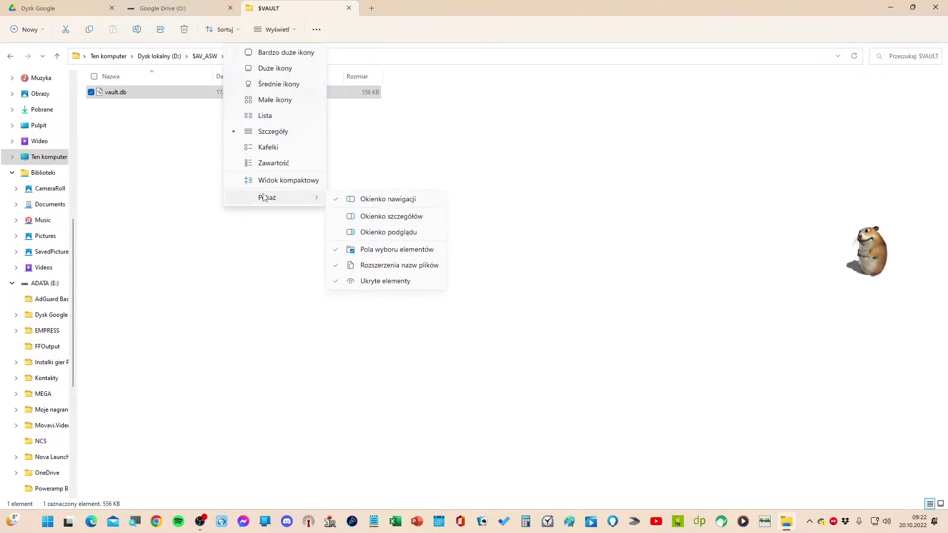
pyautogui.click(358, 201)
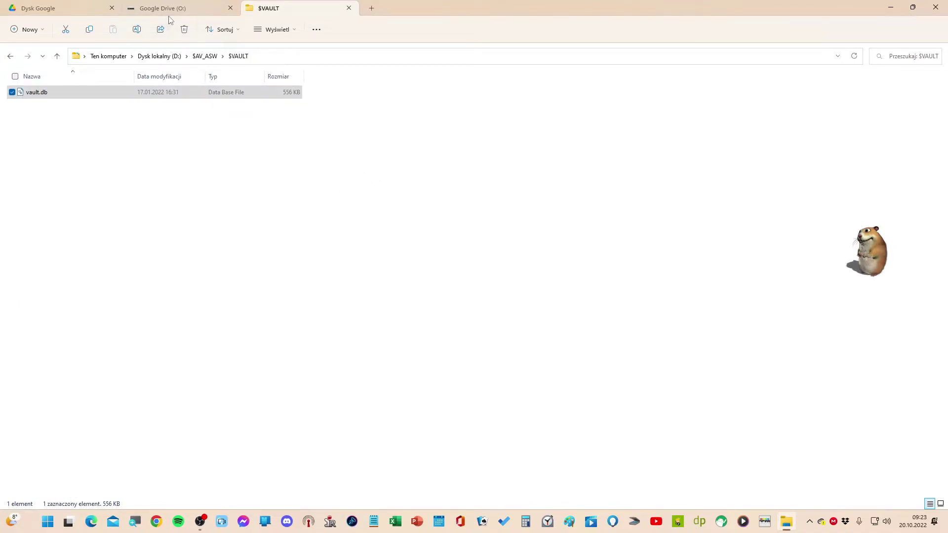
pyautogui.click(257, 29)
pyautogui.moveTo(311, 197)
pyautogui.click(349, 198)
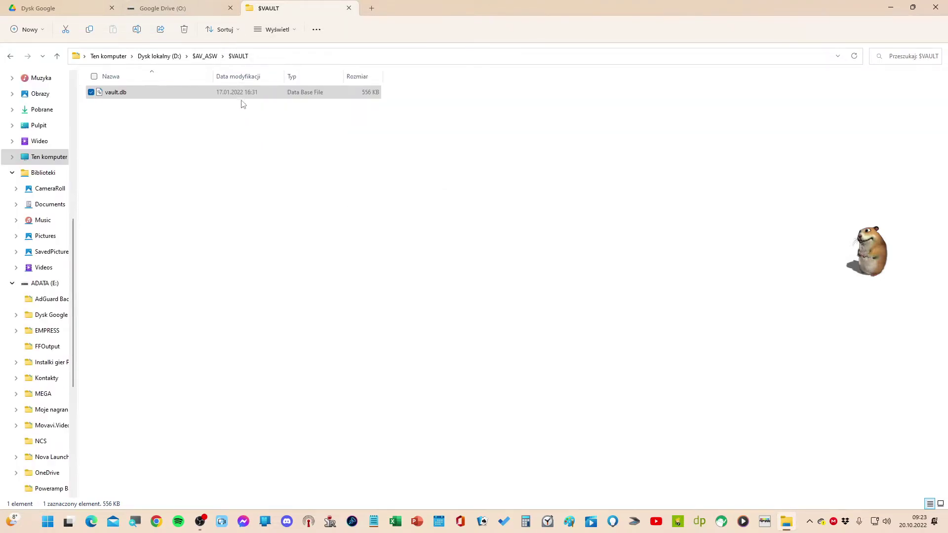
# Show the details pane (Okienko szczegółów) for the selected vault.db file
pyautogui.click(226, 29)
pyautogui.click(270, 29)
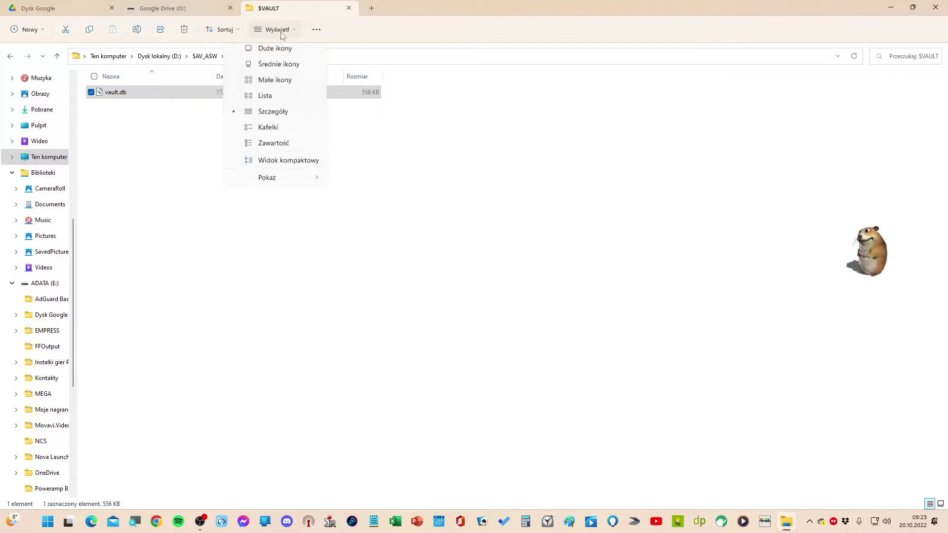
pyautogui.moveTo(311, 198)
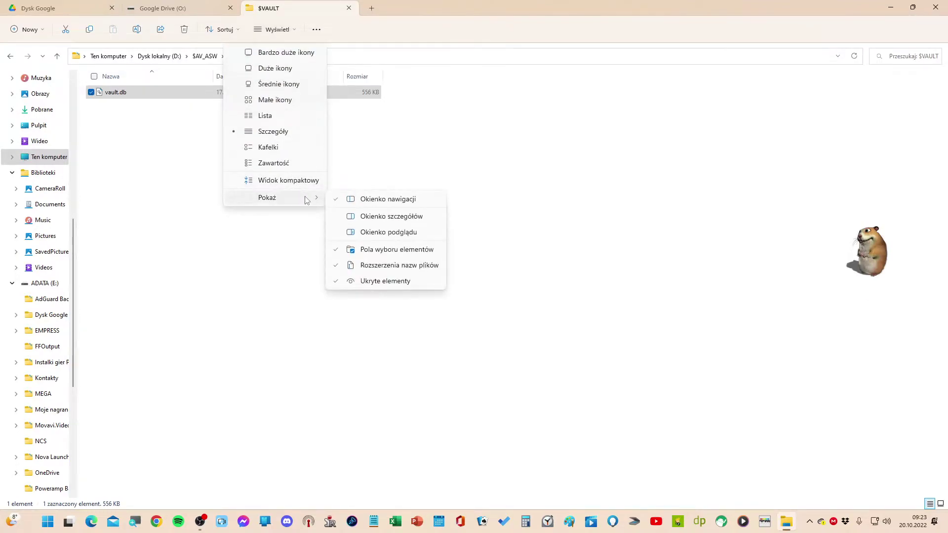
pyautogui.click(377, 217)
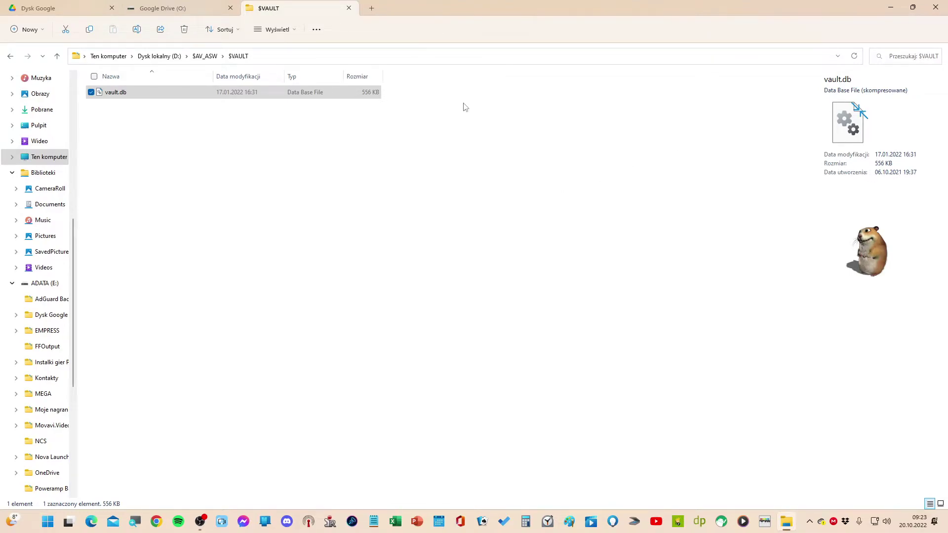
# Switch to the preview pane (Okienko podglądu) and review the display options for panes and file elements
pyautogui.click(283, 36)
pyautogui.moveTo(314, 198)
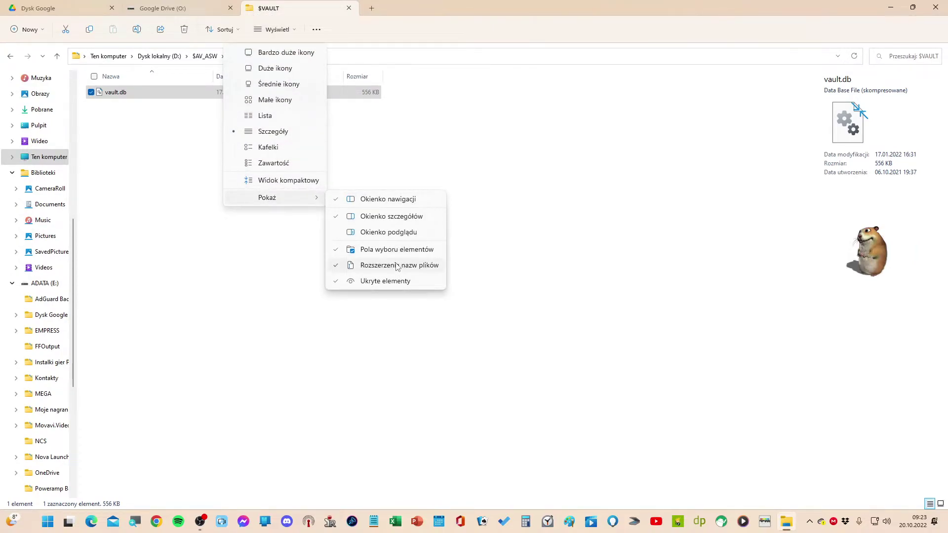
pyautogui.click(387, 232)
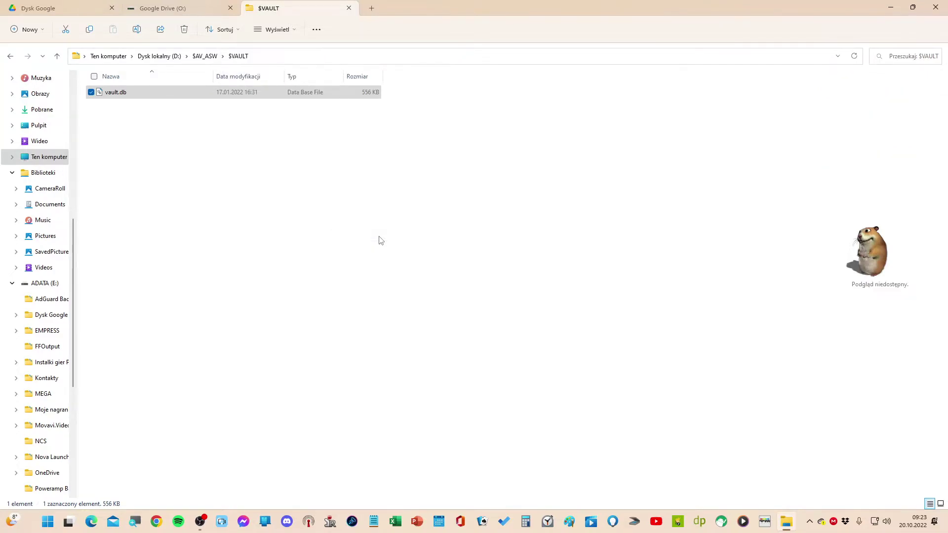
pyautogui.click(275, 29)
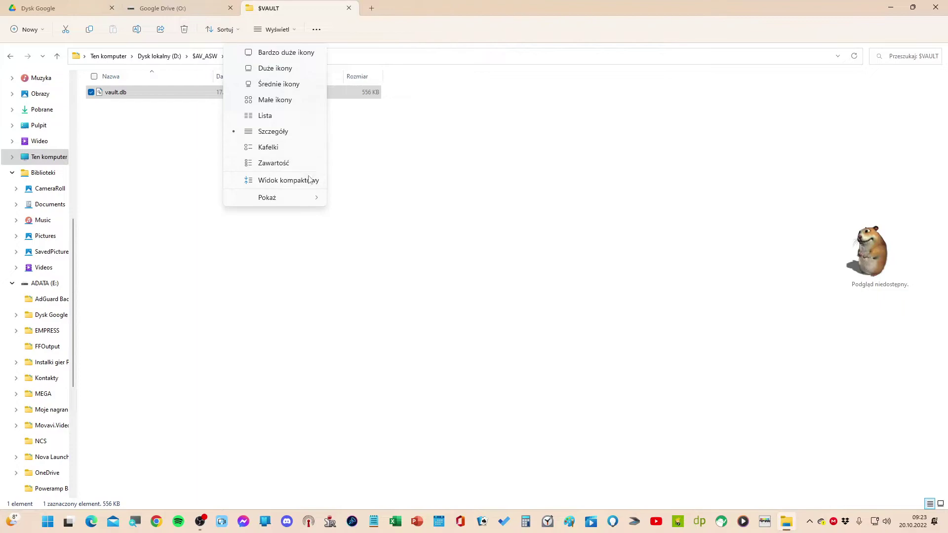
pyautogui.moveTo(313, 198)
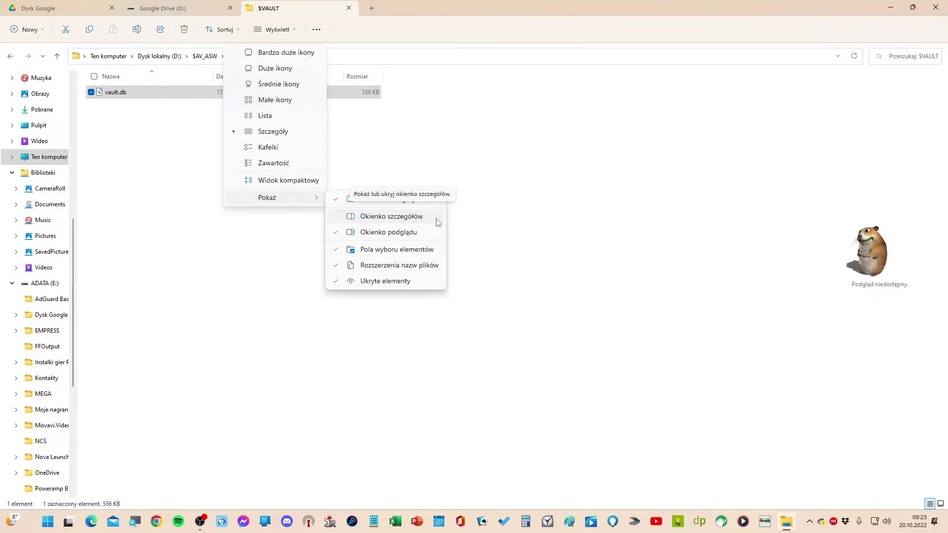
pyautogui.click(537, 237)
# Go back up to Ten komputer and open the ADATA (E:) drive
pyautogui.hotkey('alt', 'Up')
pyautogui.hotkey('alt', 'Up')
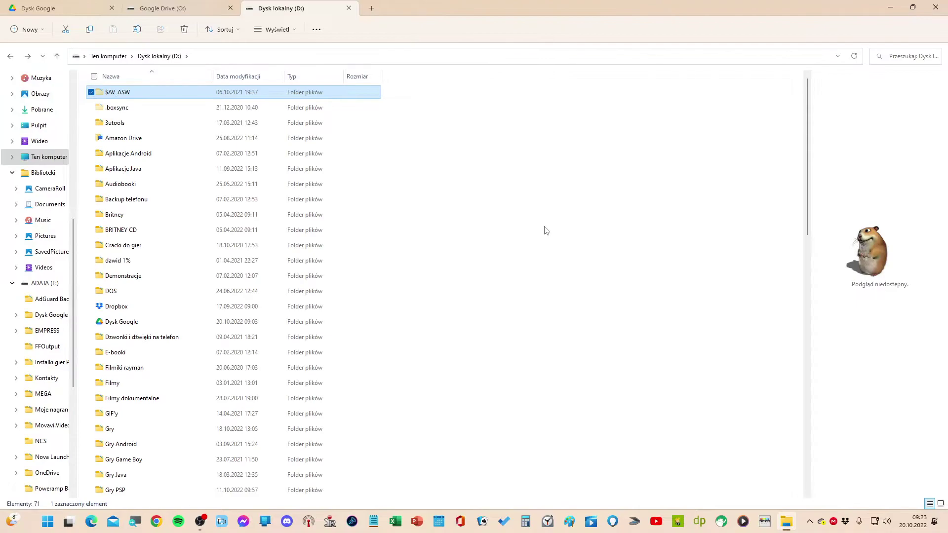
pyautogui.hotkey('alt', 'Up')
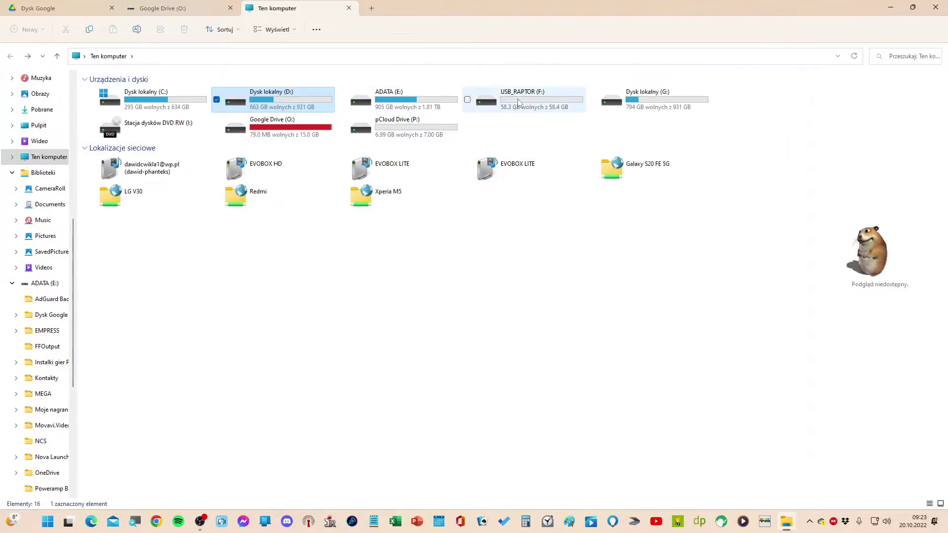
pyautogui.doubleClick(385, 102)
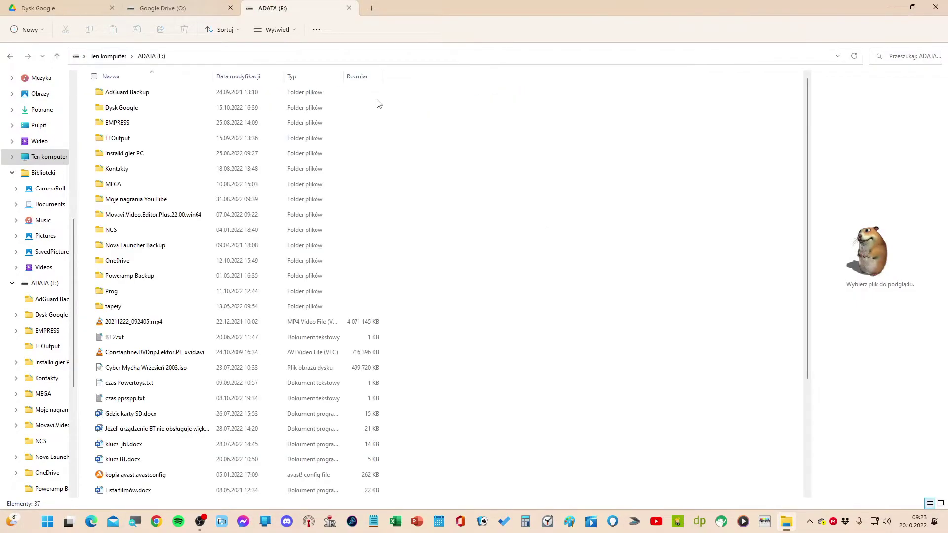
# Open the "Moje nagrania YouTube" folder and, inside it, "Aplikacje radiowe i materiały dla słuchaczy"
pyautogui.scroll(-3, 217, 341)
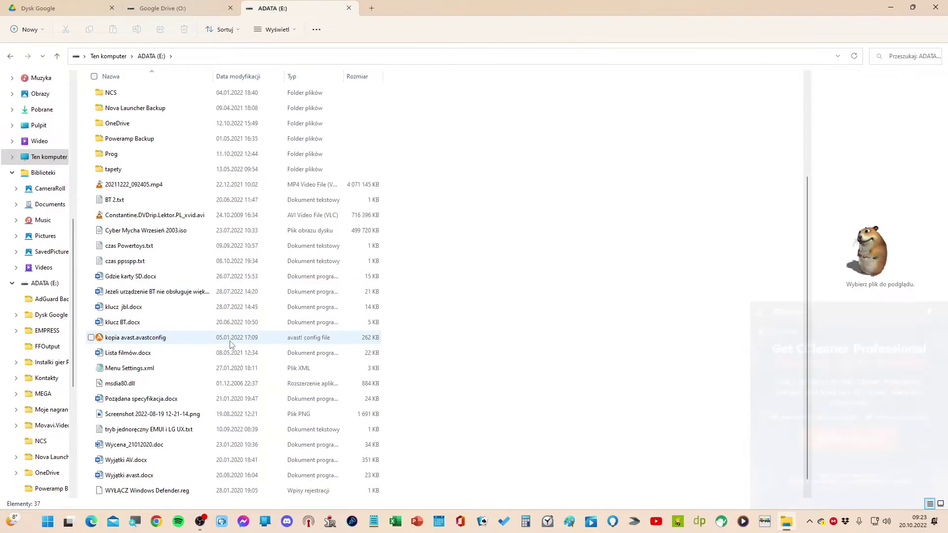
pyautogui.scroll(3, 230, 341)
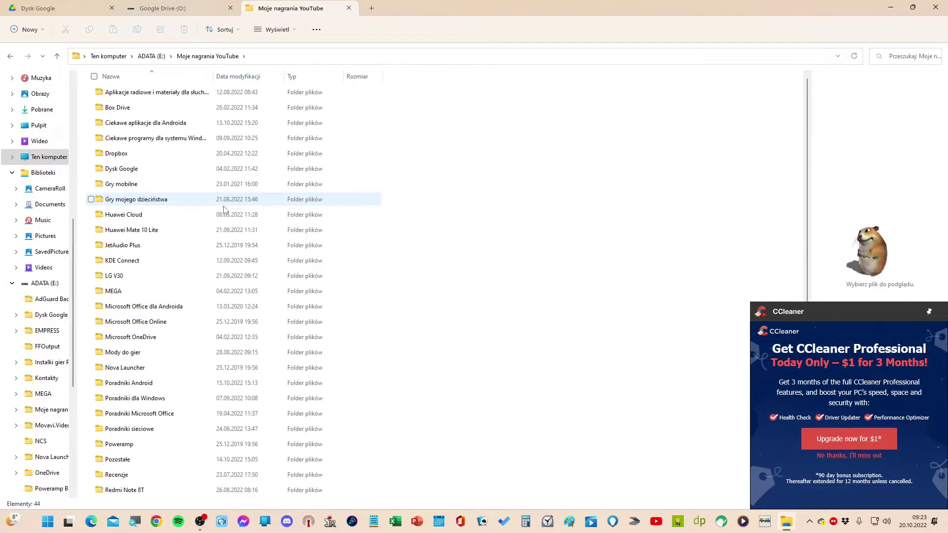
pyautogui.doubleClick(219, 97)
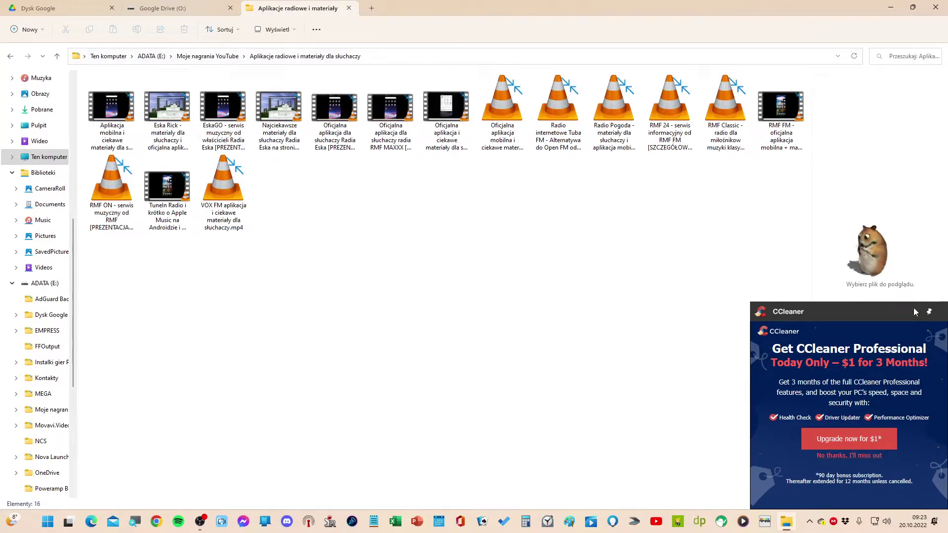
# Decline the CCleaner Professional offer and select the first video in the folder to preview it
pyautogui.click(829, 458)
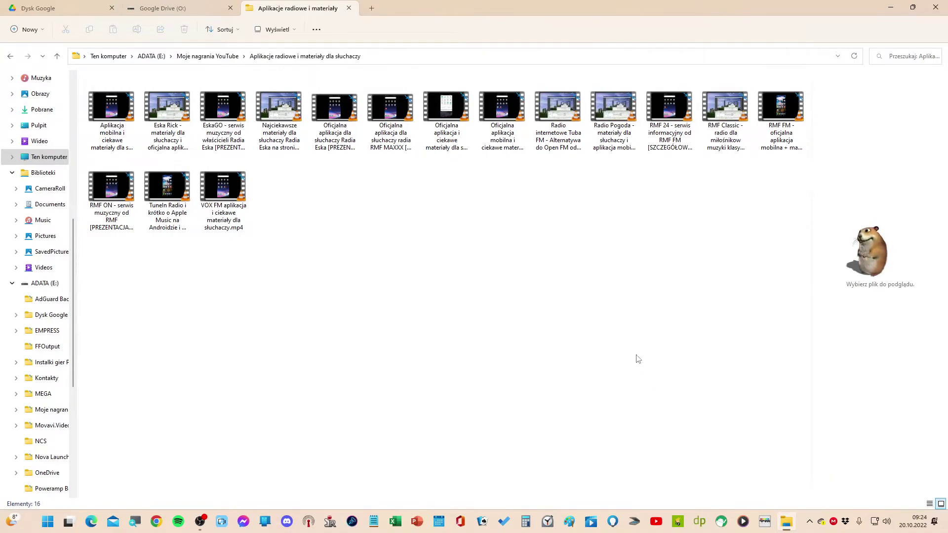
pyautogui.click(104, 114)
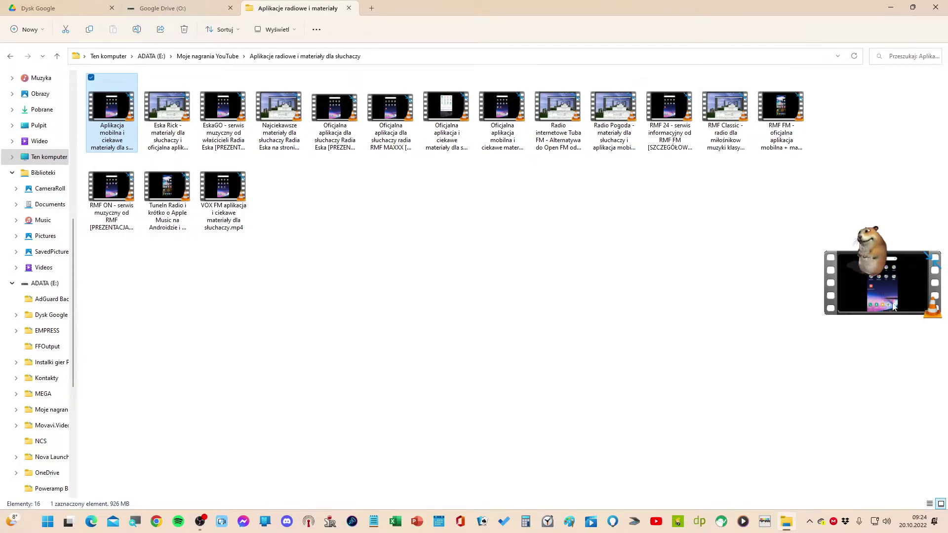
# Go back up to Ten komputer and open the "tapety" folder on Dysk lokalny (D:)
pyautogui.hotkey('alt', 'Up')
pyautogui.hotkey('alt', 'Up')
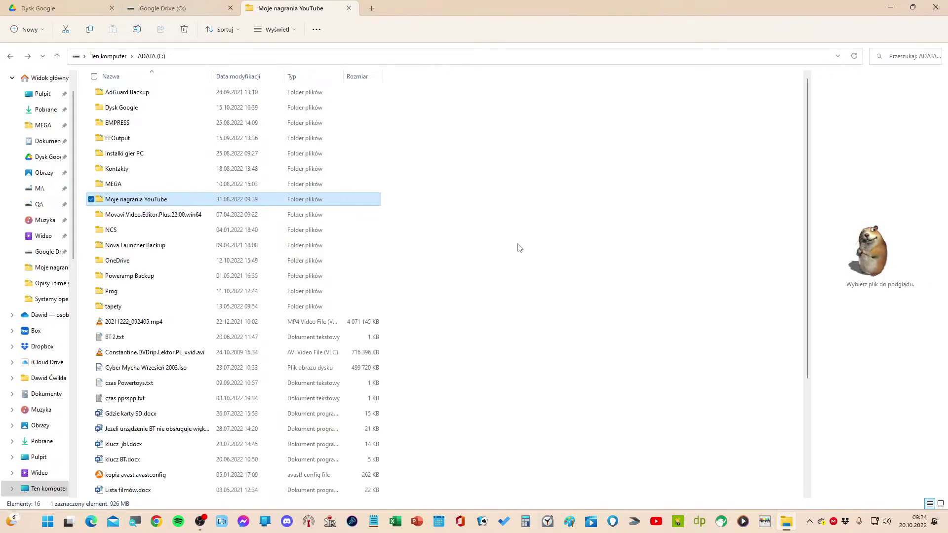
pyautogui.hotkey('alt', 'Up')
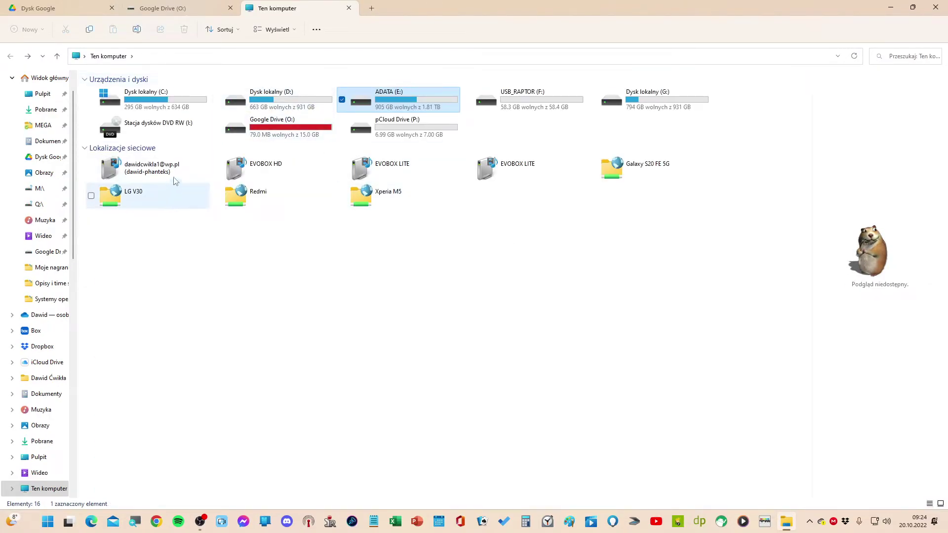
pyautogui.doubleClick(244, 106)
pyautogui.scroll(-6, 124, 303)
pyautogui.scroll(-4, 123, 303)
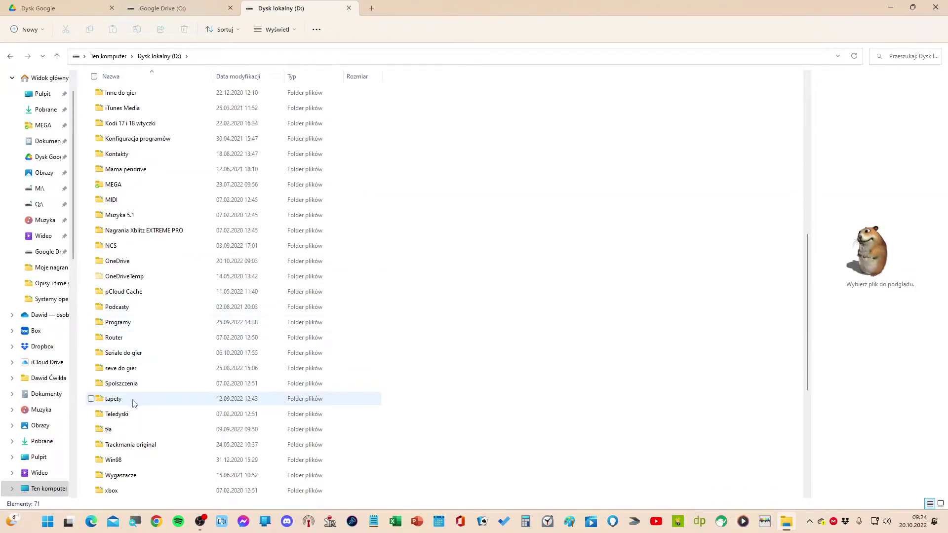
pyautogui.click(144, 403)
pyautogui.doubleClick(144, 404)
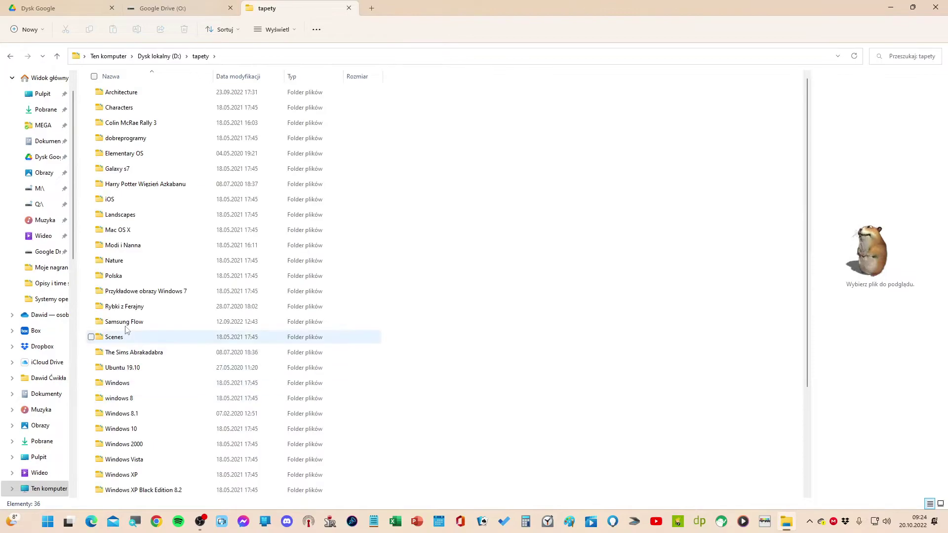
# Open the "Architecture" folder, preview img13.jpg in the preview pane and clear the selection
pyautogui.doubleClick(123, 93)
pyautogui.click(111, 105)
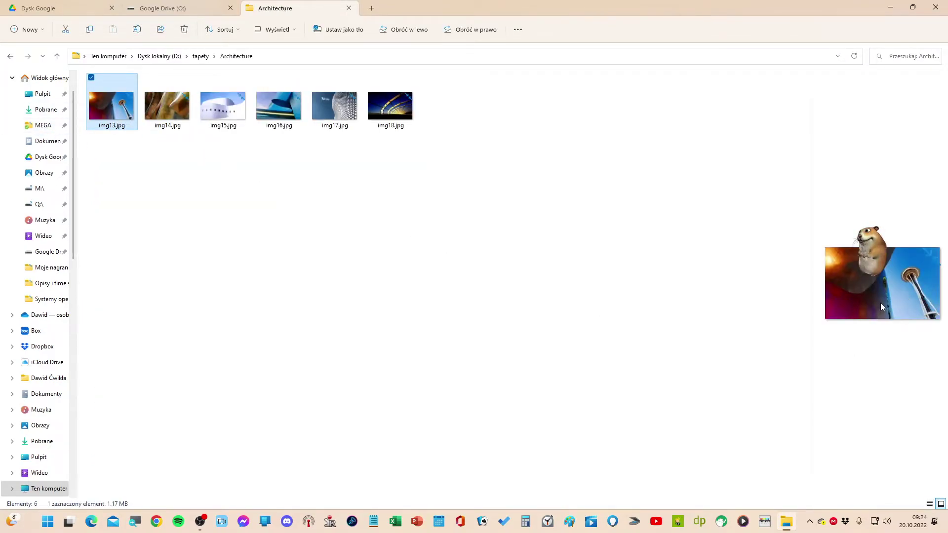
pyautogui.click(493, 176)
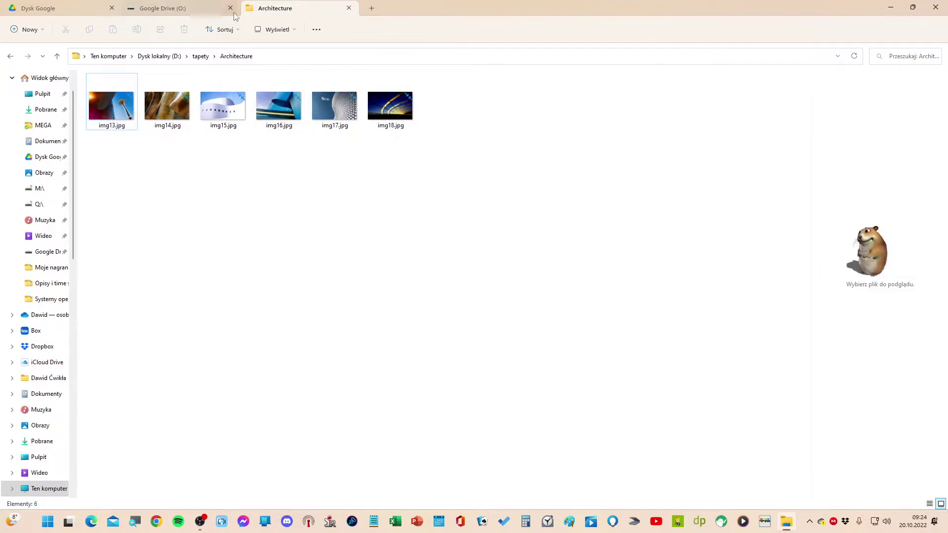
# Switch to the details pane (Okienko szczegółów) and view the file details of img13.jpg
pyautogui.click(273, 29)
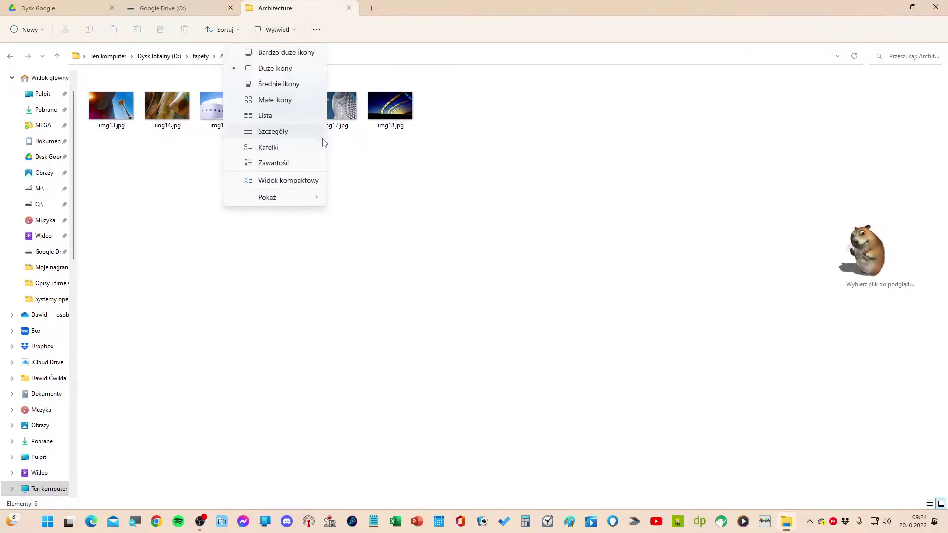
pyautogui.moveTo(293, 196)
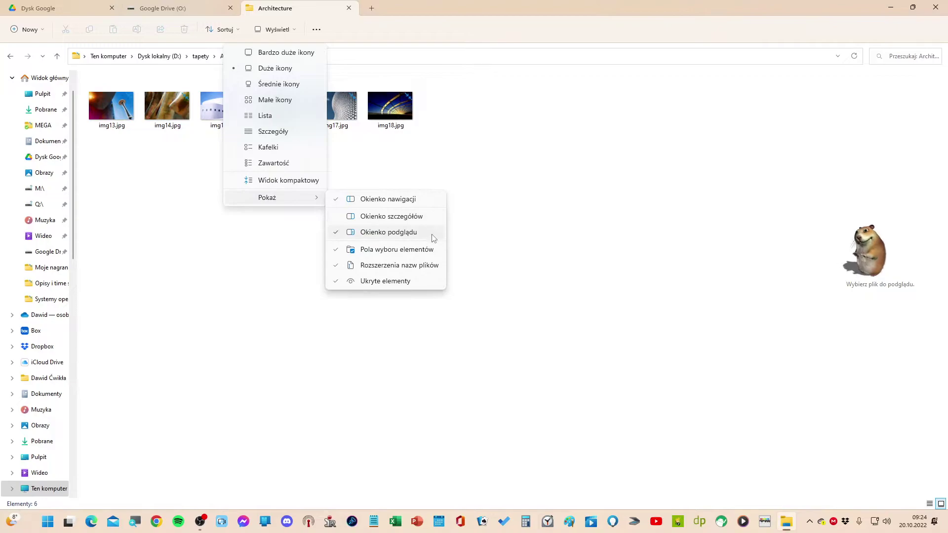
pyautogui.click(416, 217)
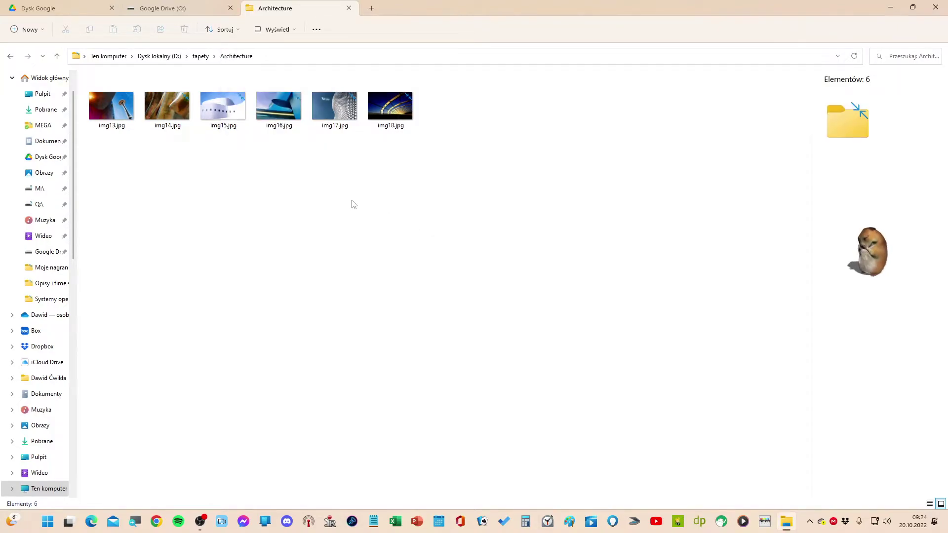
pyautogui.click(123, 97)
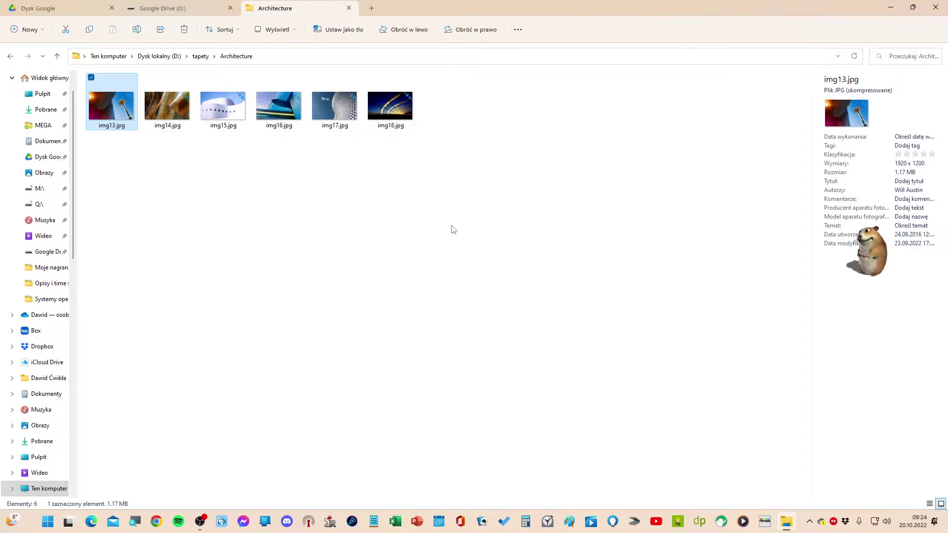
pyautogui.click(453, 230)
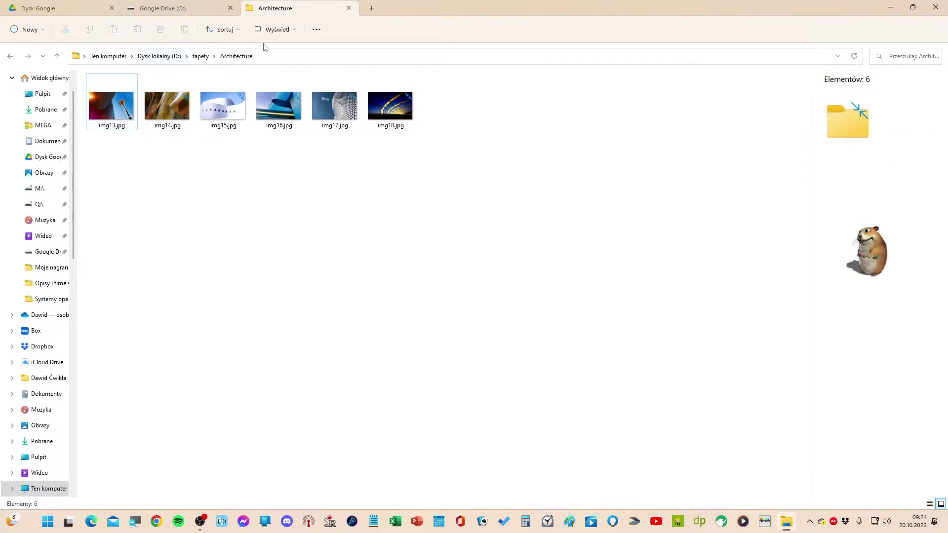
# Try the Nagraj na dysku CD command on the Architecture folder twice, cancelling the disc request each time
pyautogui.click(311, 34)
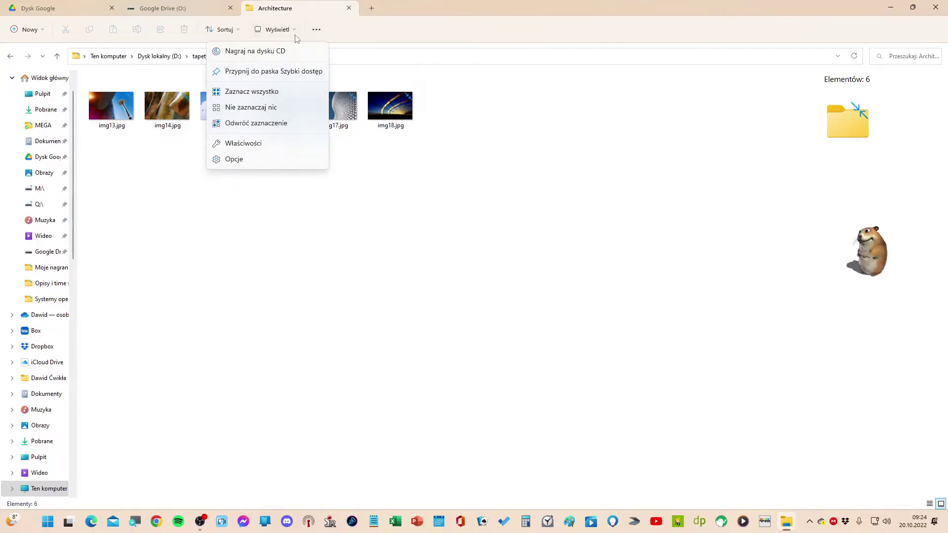
pyautogui.click(256, 52)
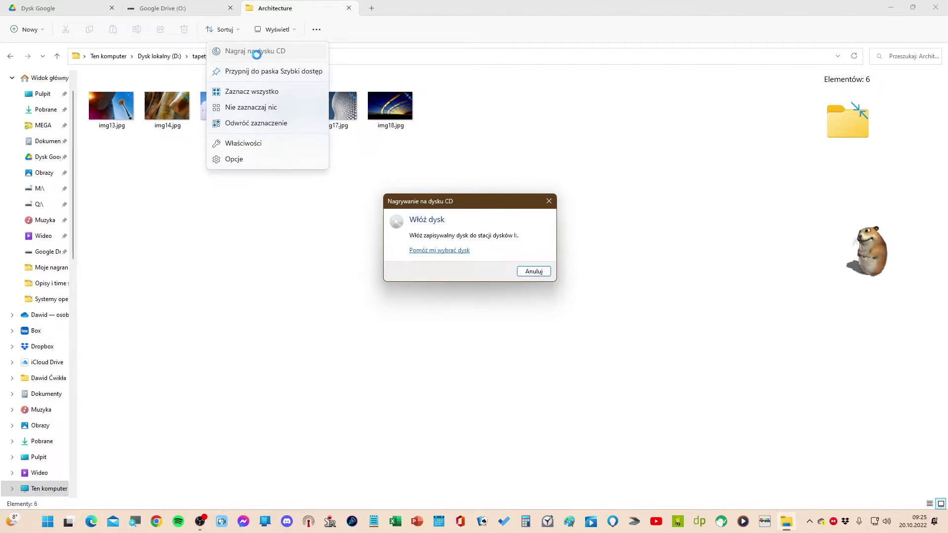
pyautogui.click(533, 271)
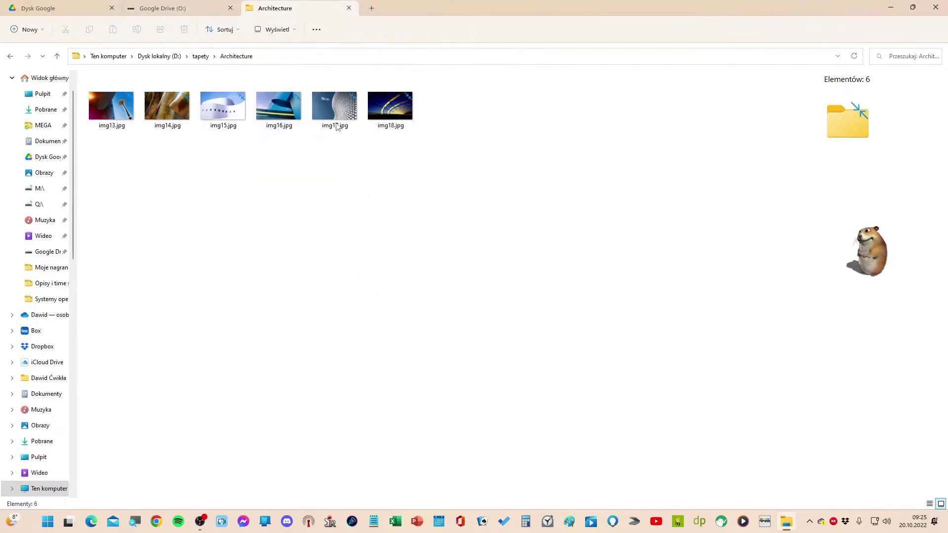
pyautogui.click(316, 31)
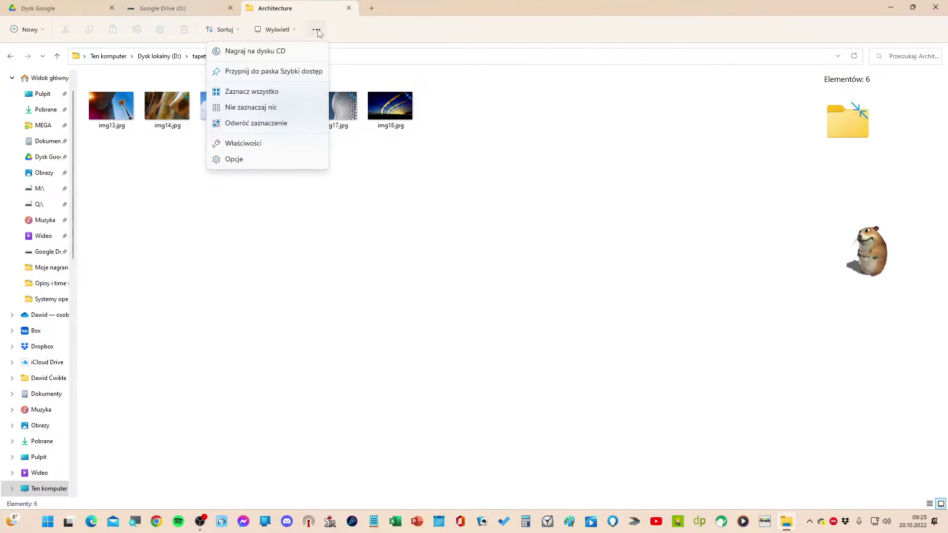
pyautogui.click(304, 48)
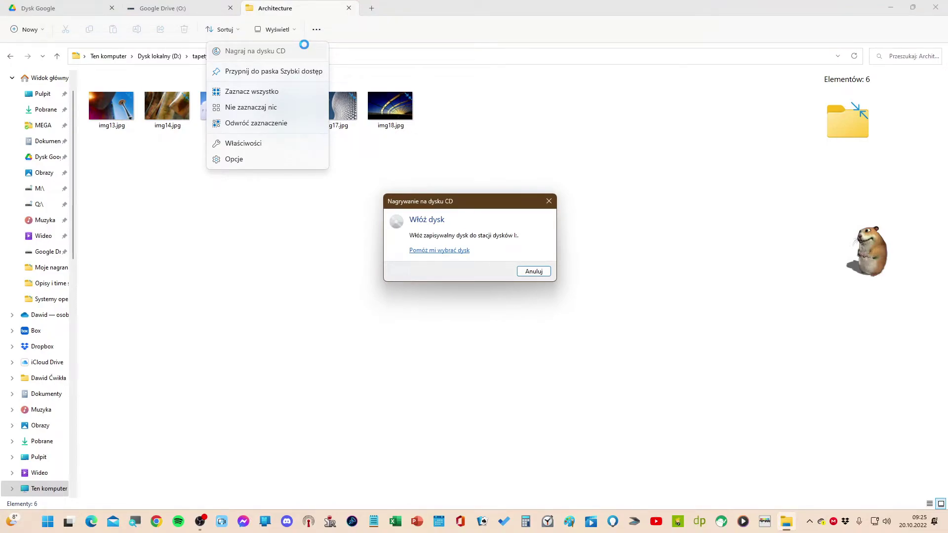
pyautogui.click(535, 272)
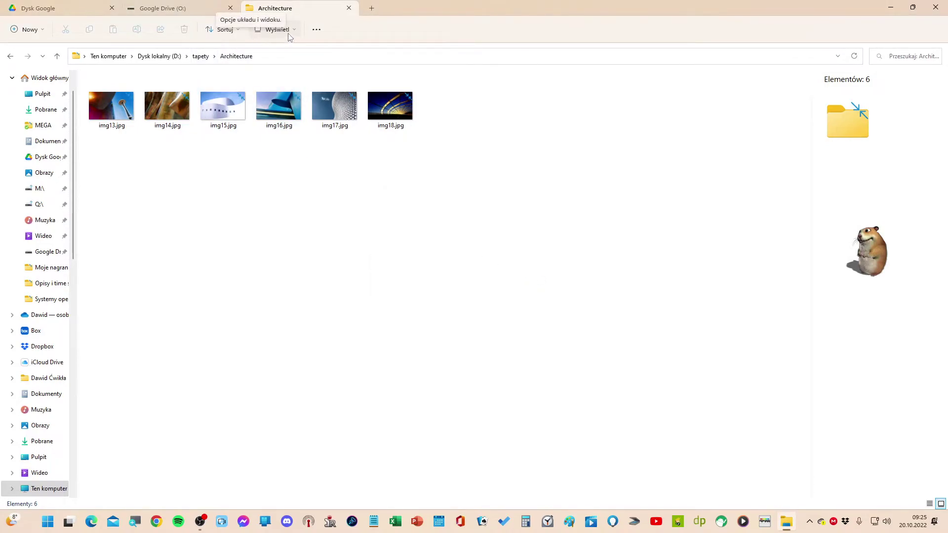
# Pin the Architecture folder to Quick Access and check its entry in the navigation pane
pyautogui.click(316, 29)
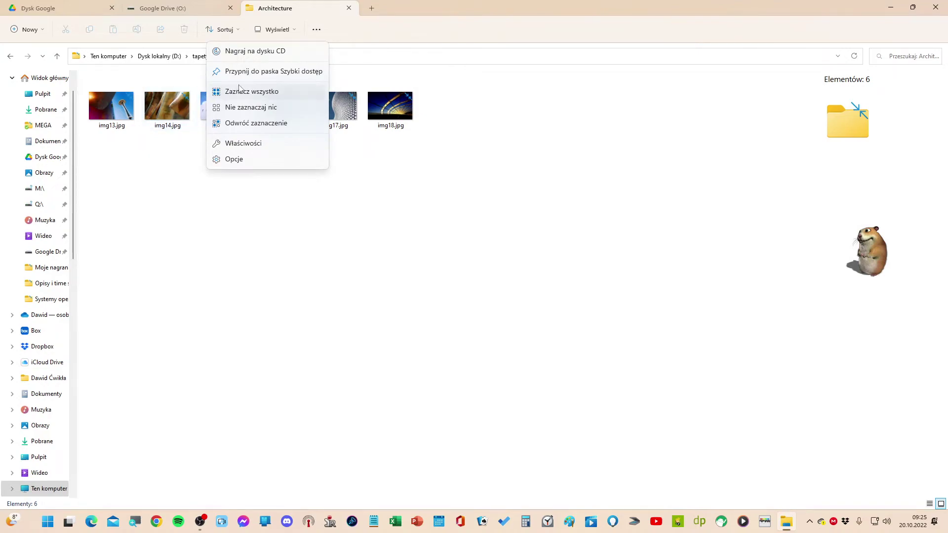
pyautogui.click(279, 79)
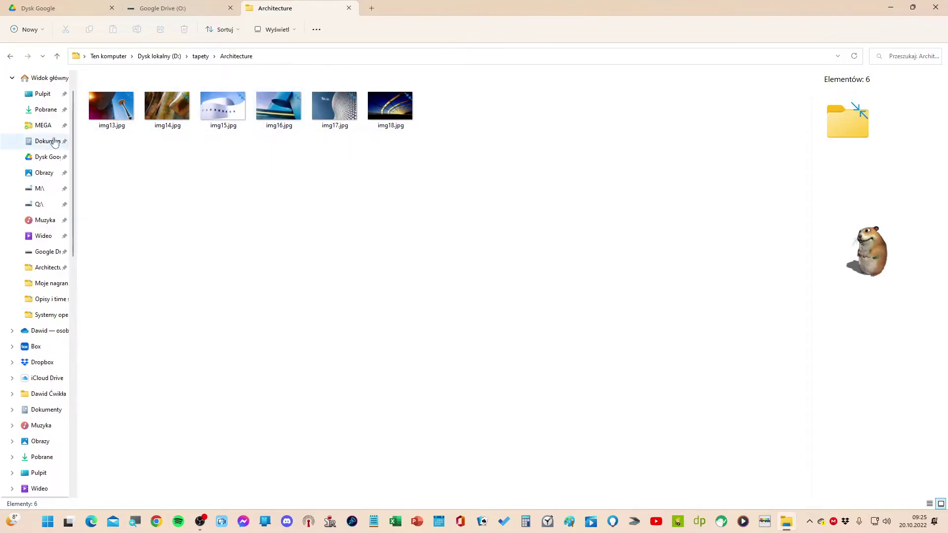
pyautogui.scroll(1, 2, 170)
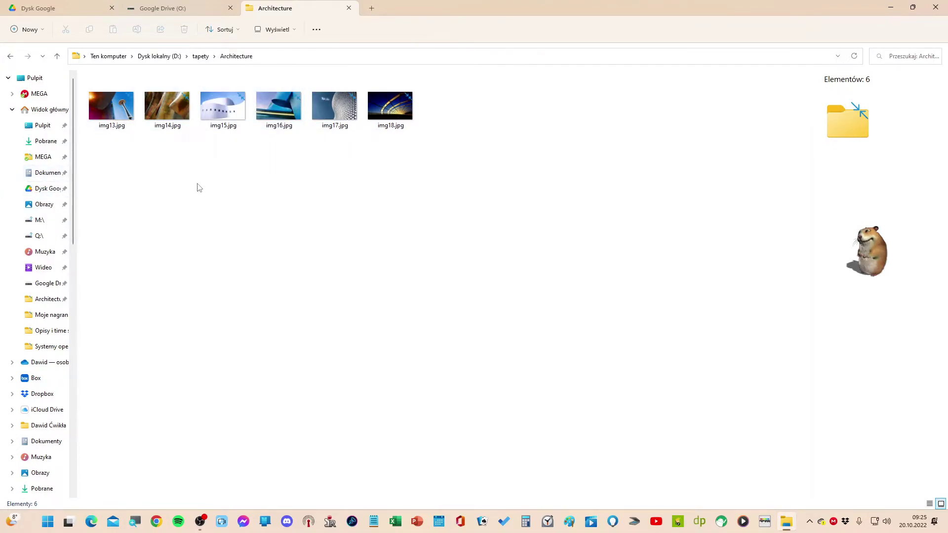
# Go up from the Architecture folder to Ten komputer and return to the "tapety" folder
pyautogui.hotkey('alt', 'Up')
pyautogui.hotkey('alt', 'Up')
pyautogui.hotkey('alt', 'Up')
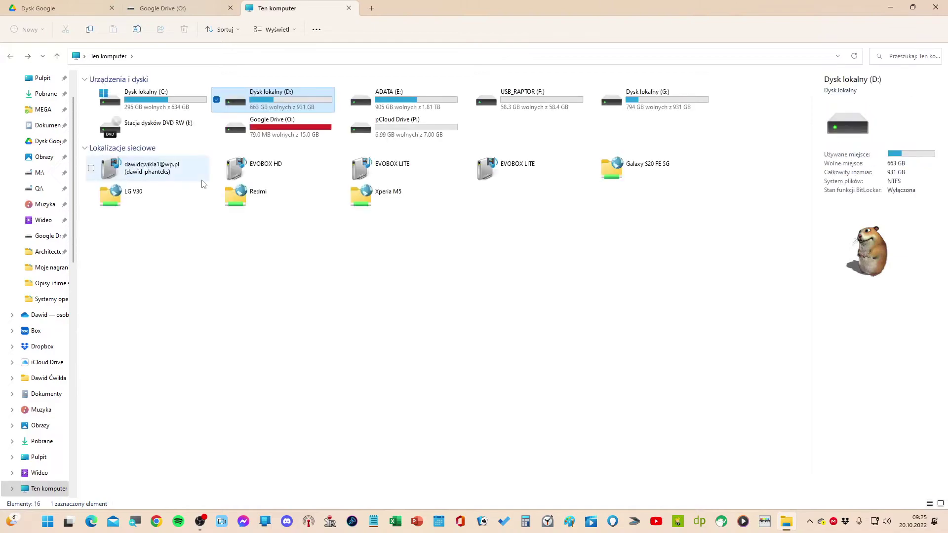
pyautogui.hotkey('alt', 'Left')
pyautogui.press('Return')
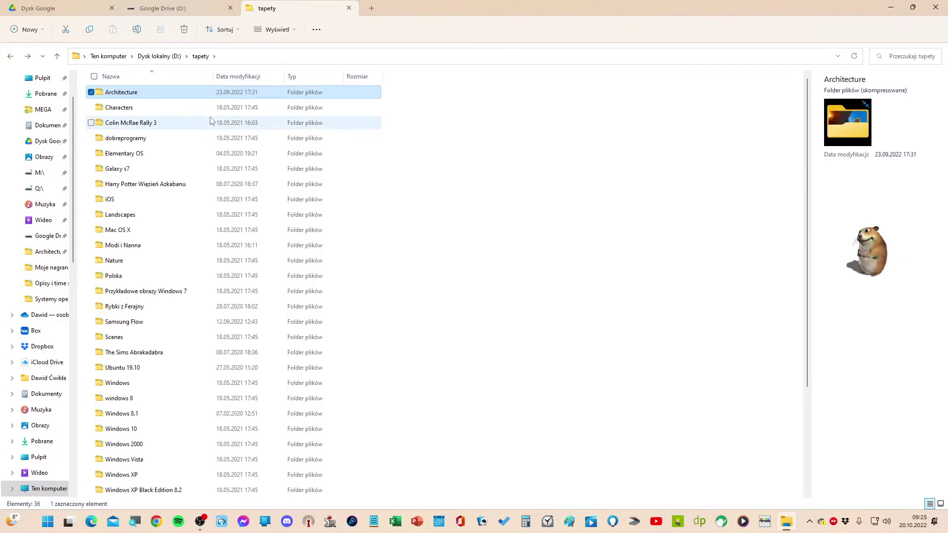
# Invert the selection in "tapety" to select every item except Architecture, and clear the selection
pyautogui.click(314, 30)
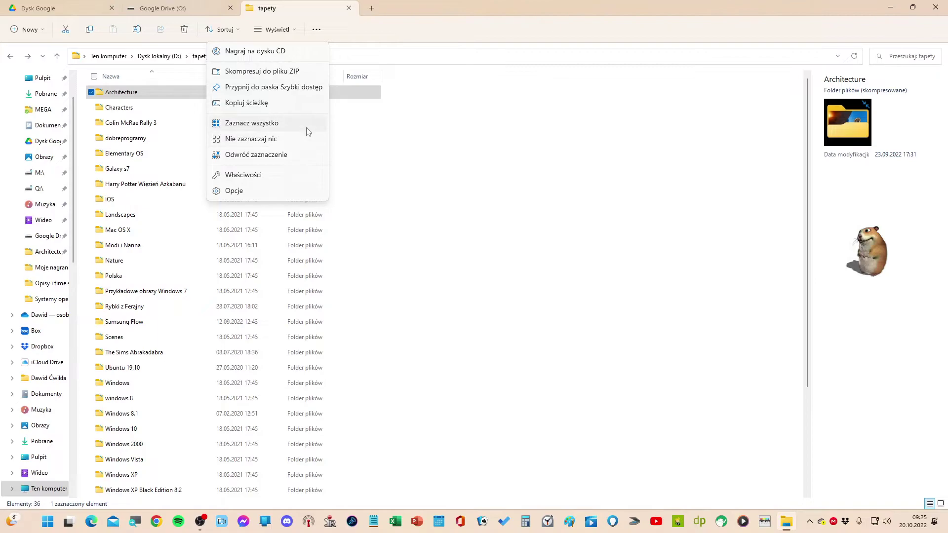
pyautogui.click(316, 159)
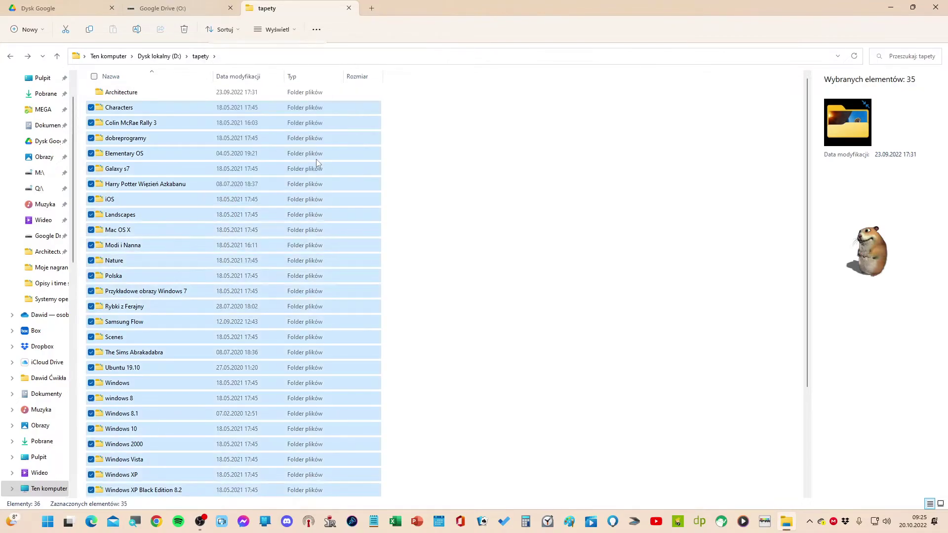
pyautogui.click(492, 179)
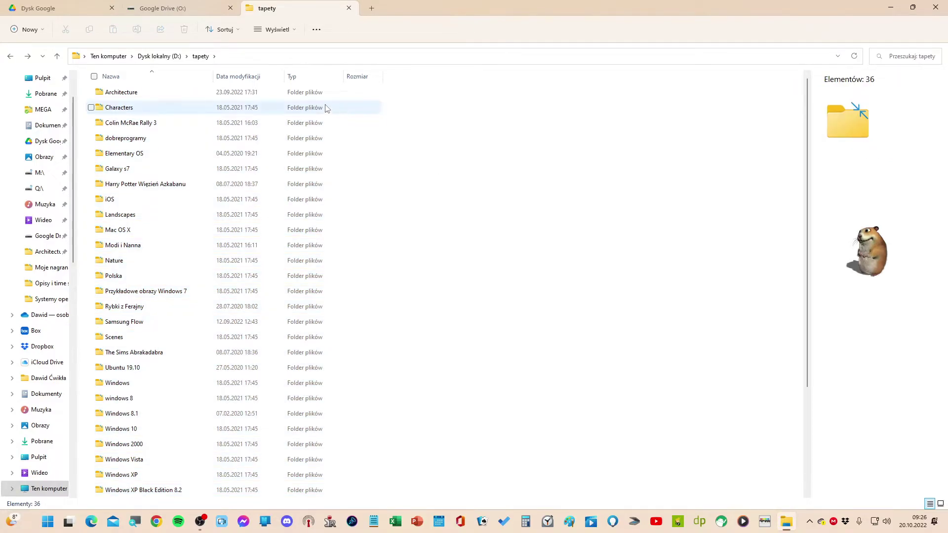
# Review the general folder options (Opcje folderów) and close them without changes
pyautogui.click(313, 31)
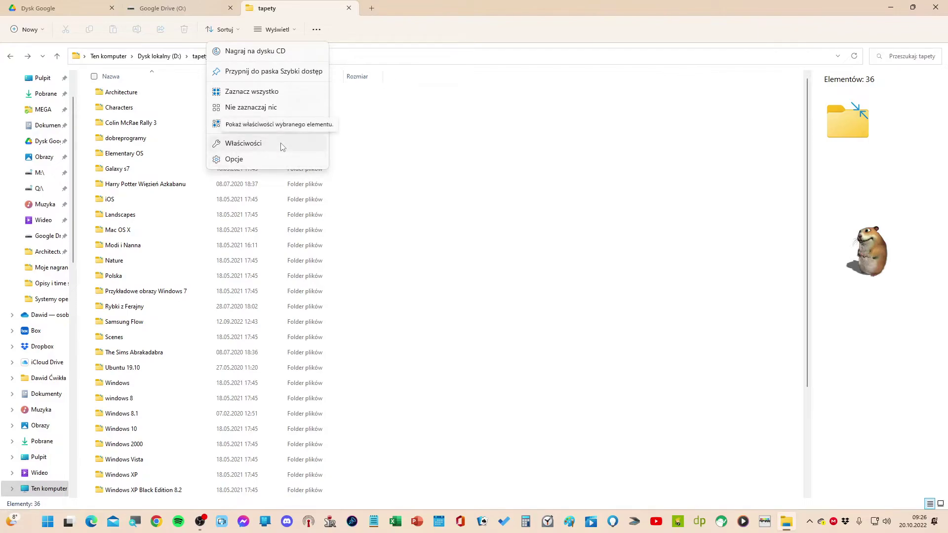
pyautogui.click(276, 160)
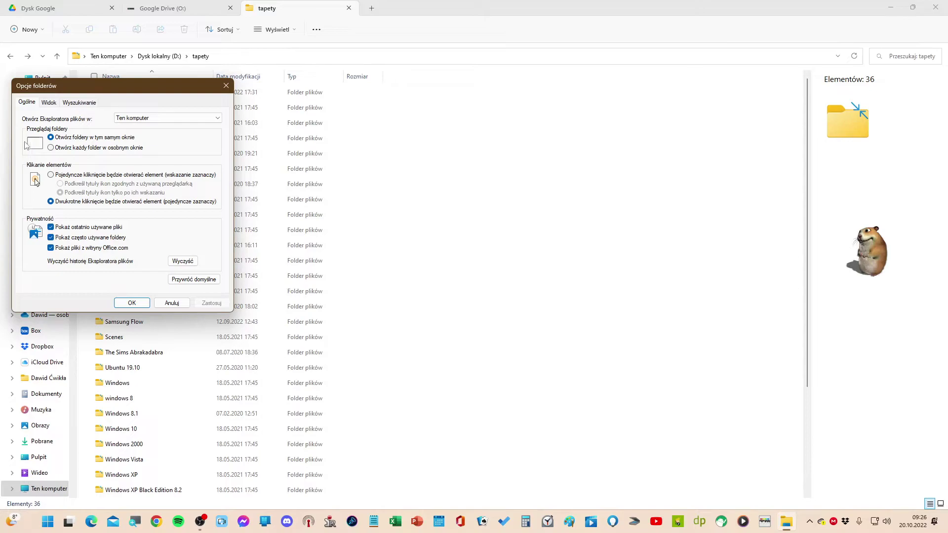
pyautogui.click(171, 303)
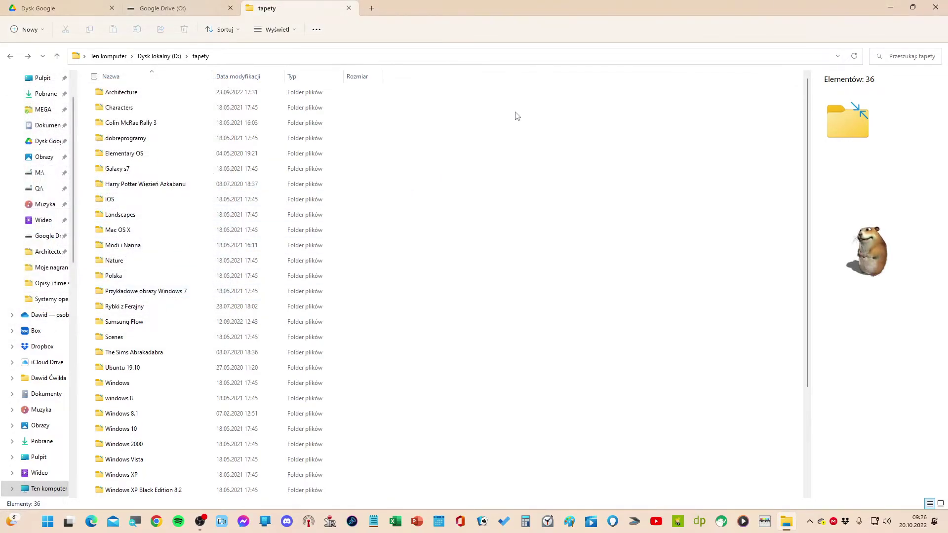
# Review the view layouts and the Pokaż options for panes, item check boxes, extensions and hidden items
pyautogui.click(275, 29)
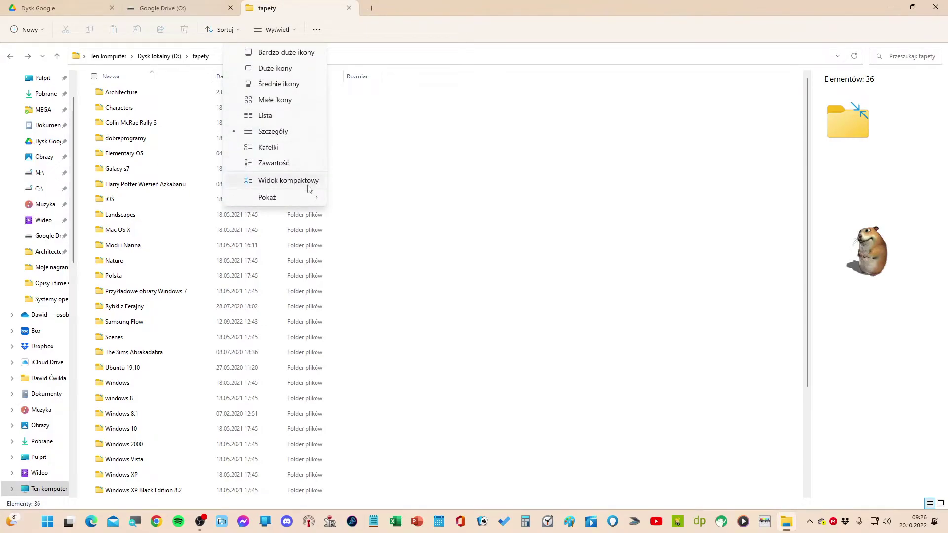
pyautogui.moveTo(307, 199)
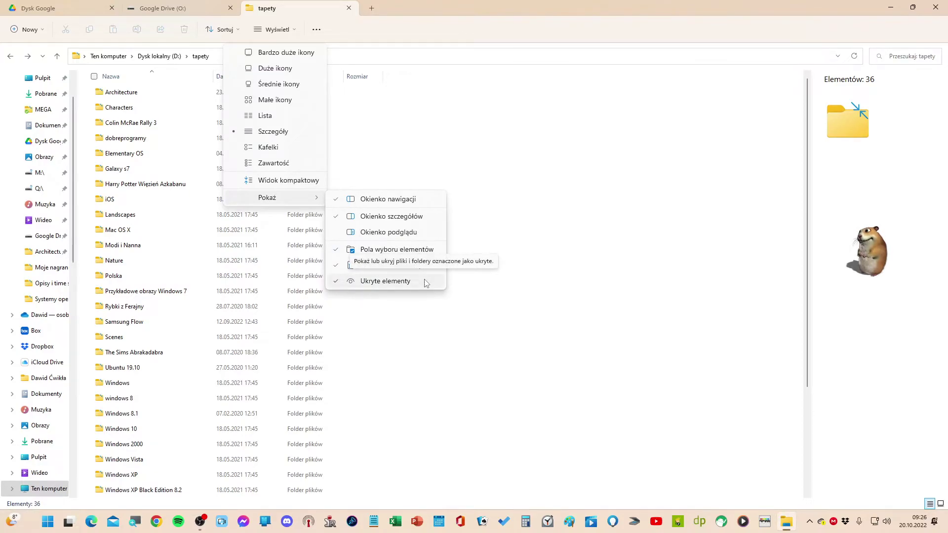
pyautogui.click(518, 270)
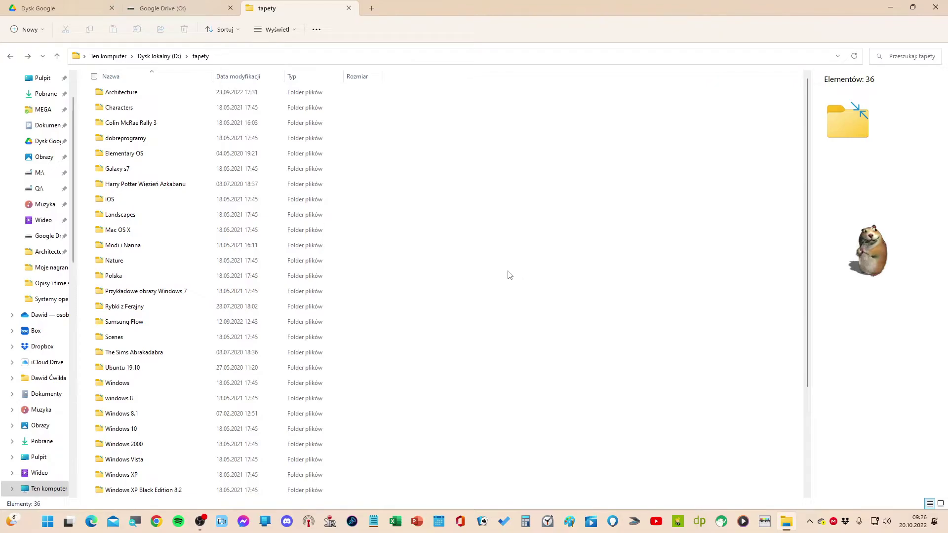
# Close the File Explorer window with all its tabs and, after minimizing OBS, open a new one at Ten komputer
pyautogui.click(940, 9)
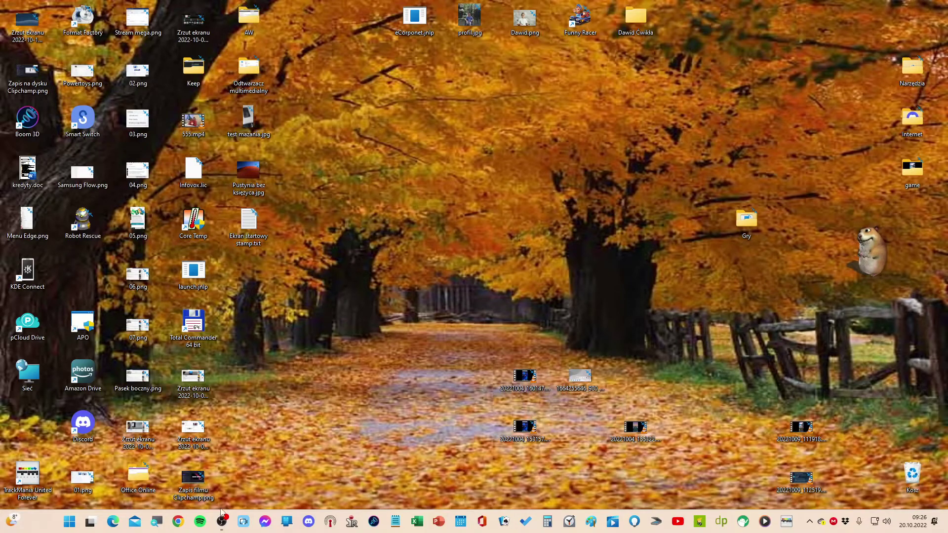
pyautogui.click(229, 531)
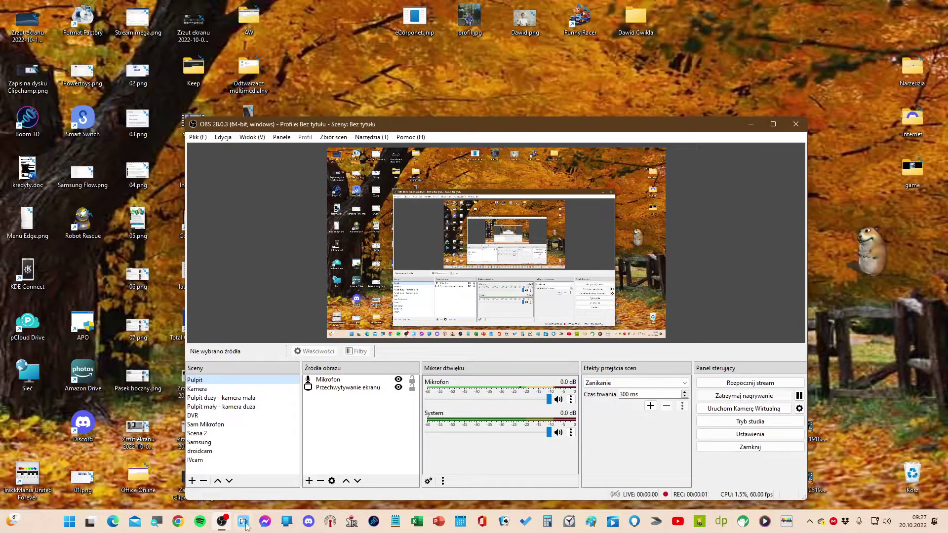
pyautogui.click(750, 128)
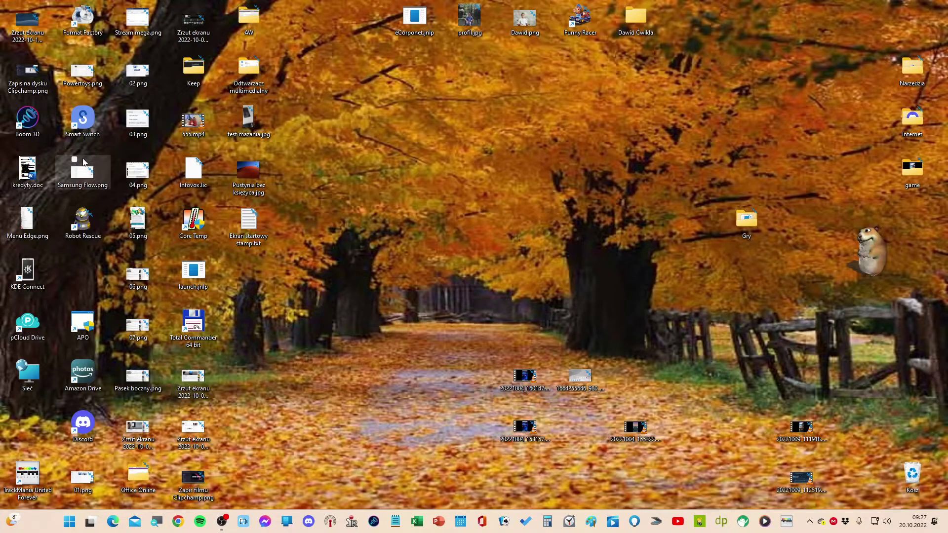
pyautogui.press('super+e')
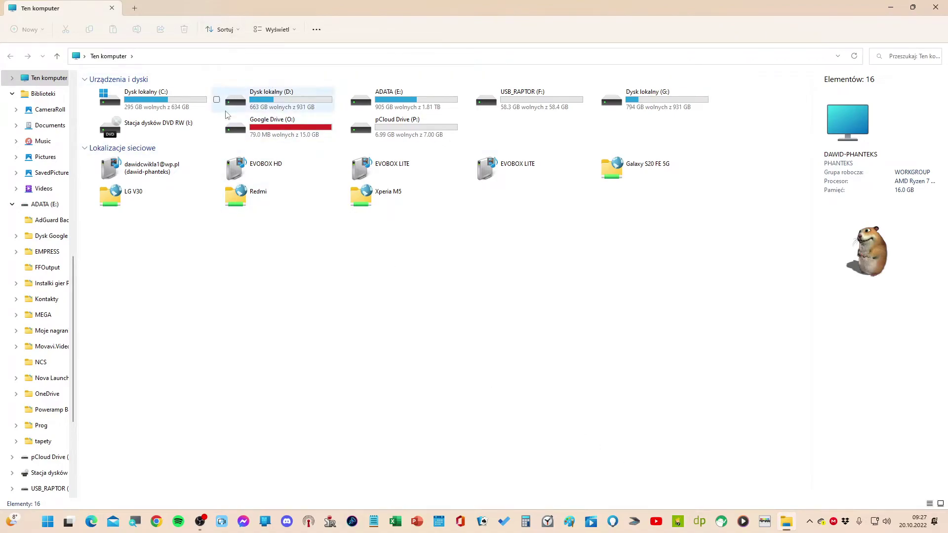
# Open drive Dysk lokalny (D:), open its .boxsync folder in a new window, and close that window
pyautogui.doubleClick(292, 110)
pyautogui.rightClick(169, 109)
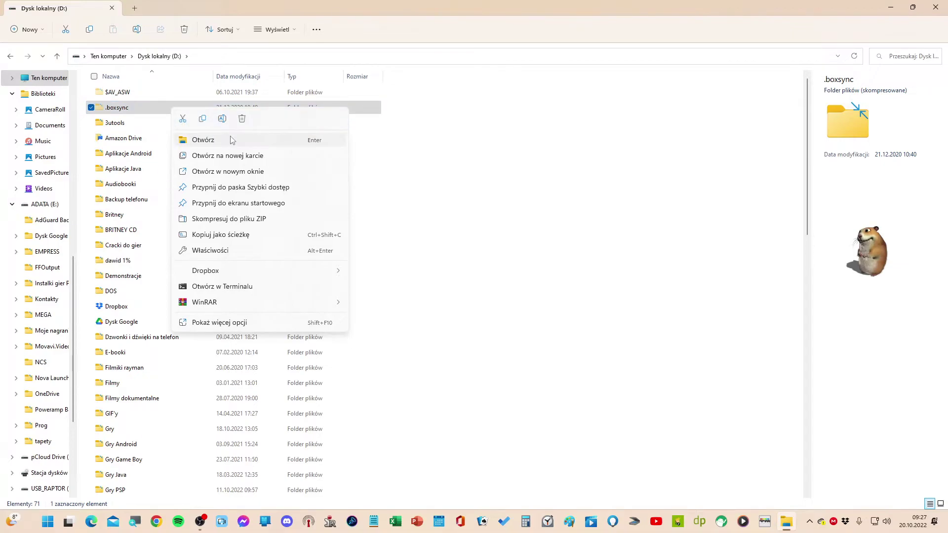
pyautogui.click(281, 171)
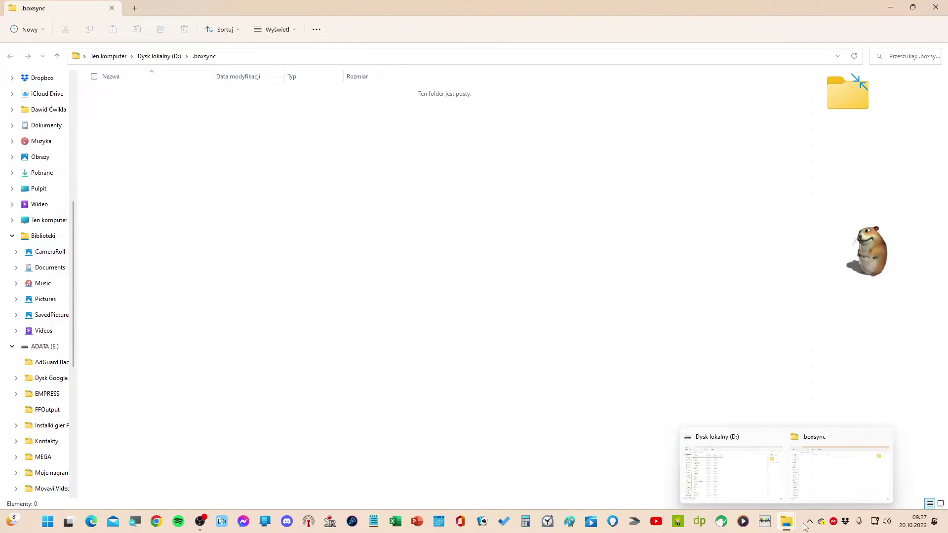
pyautogui.moveTo(792, 524)
pyautogui.click(936, 7)
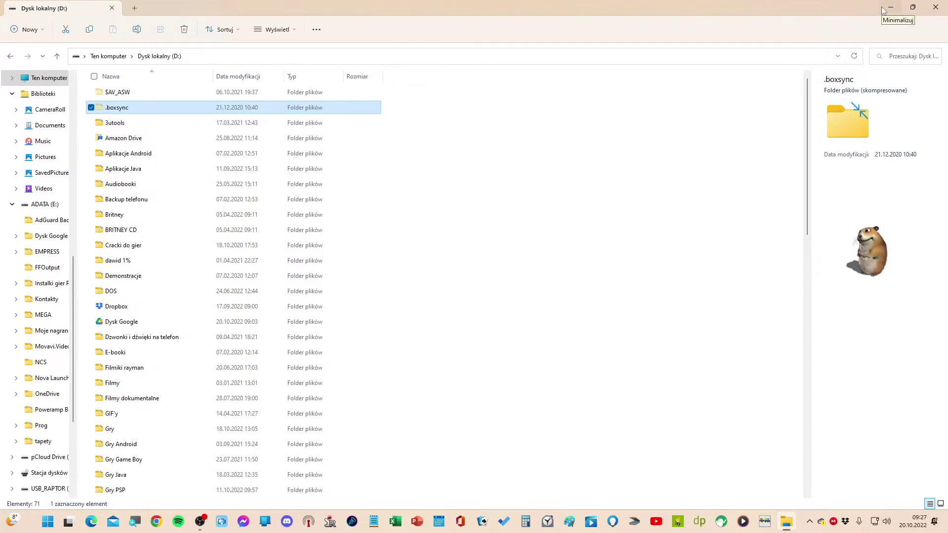
# Pin File Explorer to the taskbar
pyautogui.rightClick(783, 522)
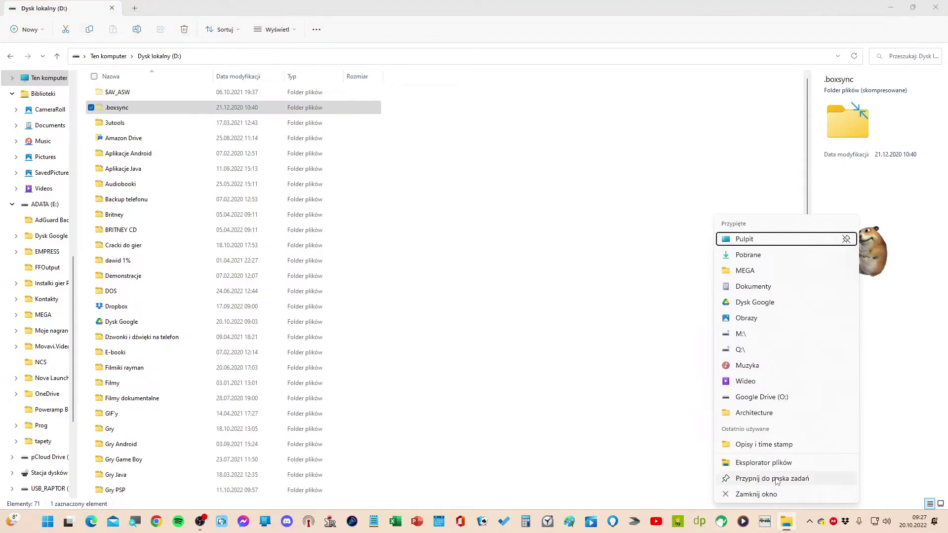
pyautogui.click(775, 479)
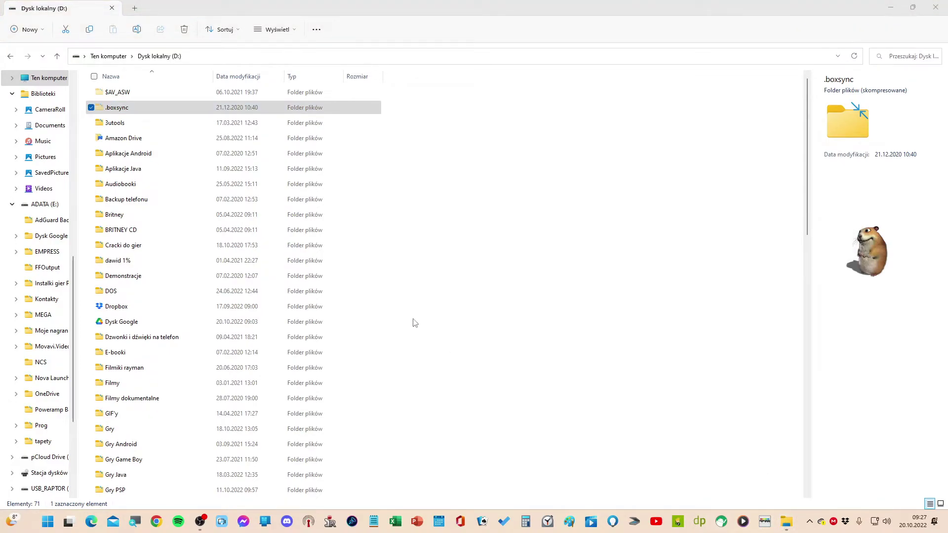
# Open the .boxsync folder in a new tab and close the File Explorer window with both tabs
pyautogui.click(188, 113)
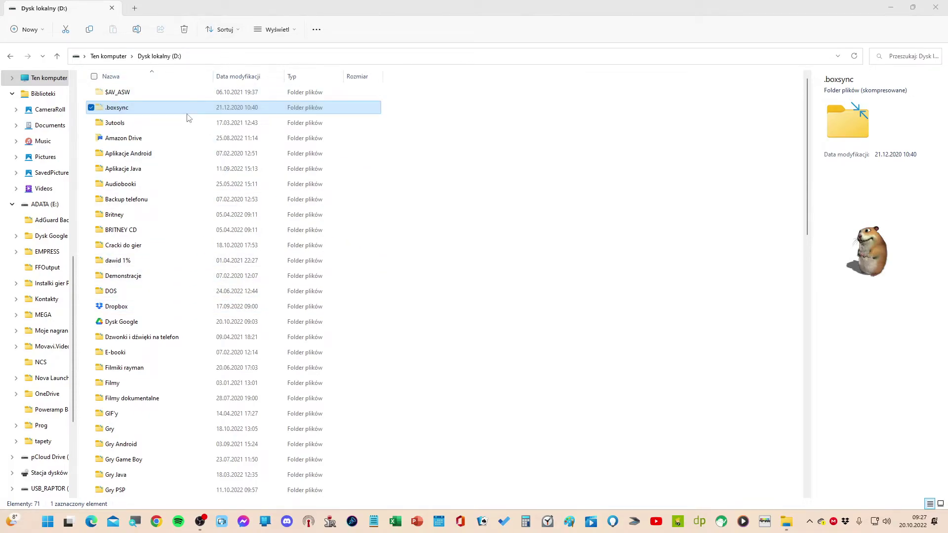
pyautogui.rightClick(187, 117)
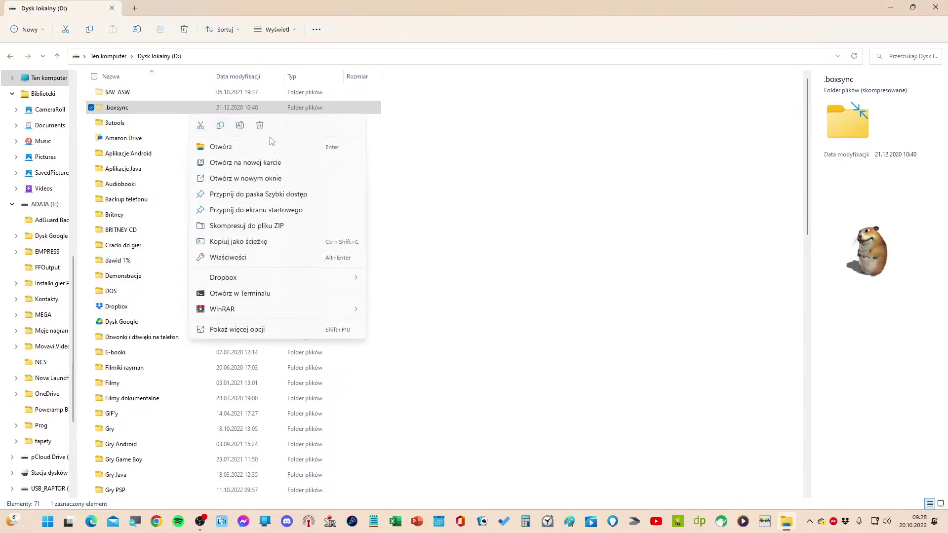
pyautogui.click(298, 164)
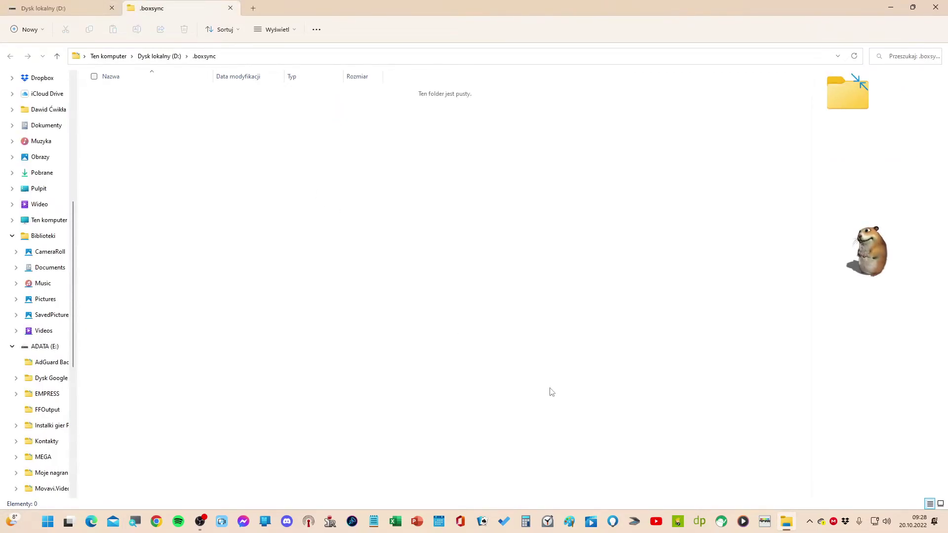
pyautogui.click(935, 7)
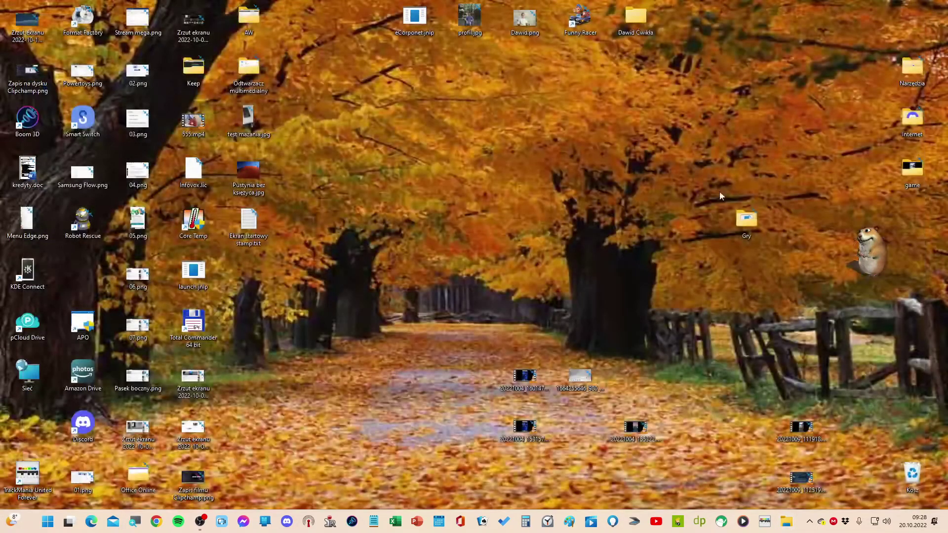
# Launch Access, check the context menu of its taskbar icon, and show the apps in the taskbar overflow
pyautogui.click(49, 520)
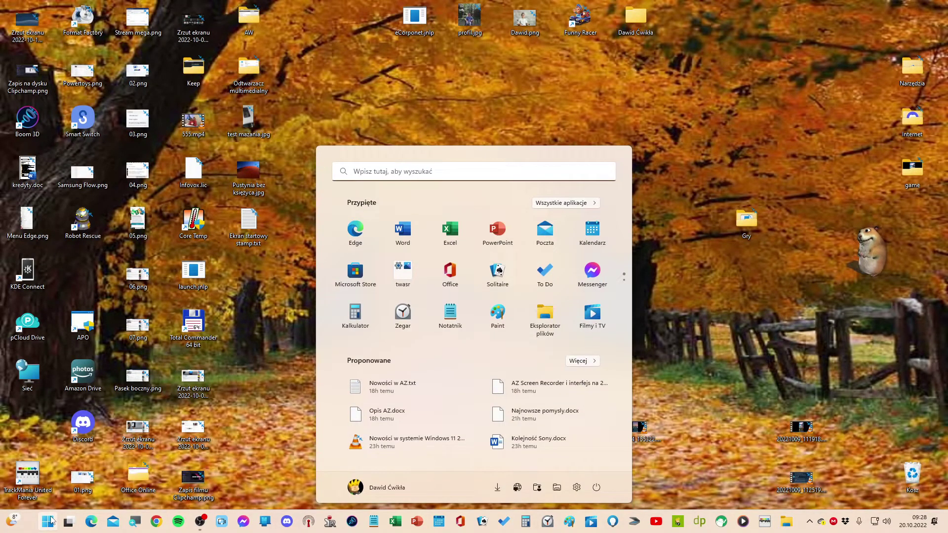
pyautogui.write('access')
pyautogui.press('Return')
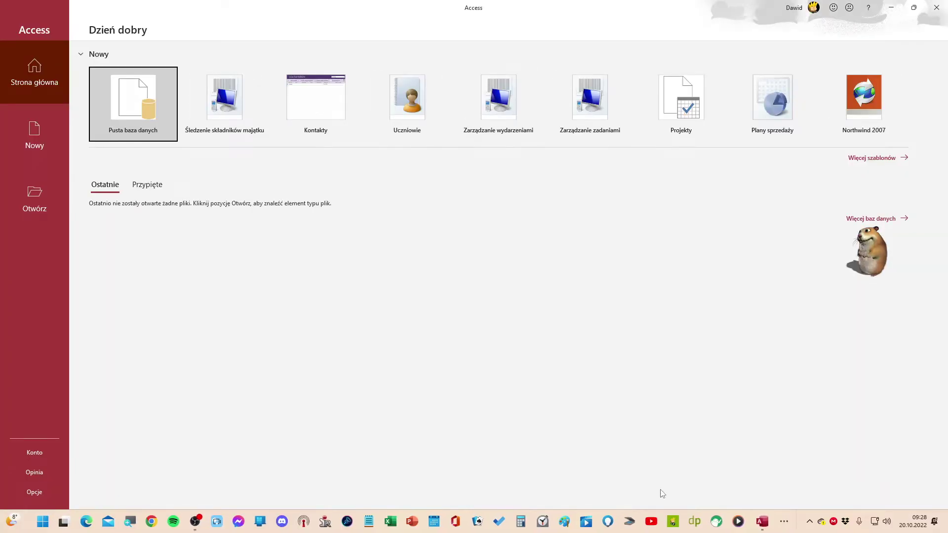
pyautogui.rightClick(762, 521)
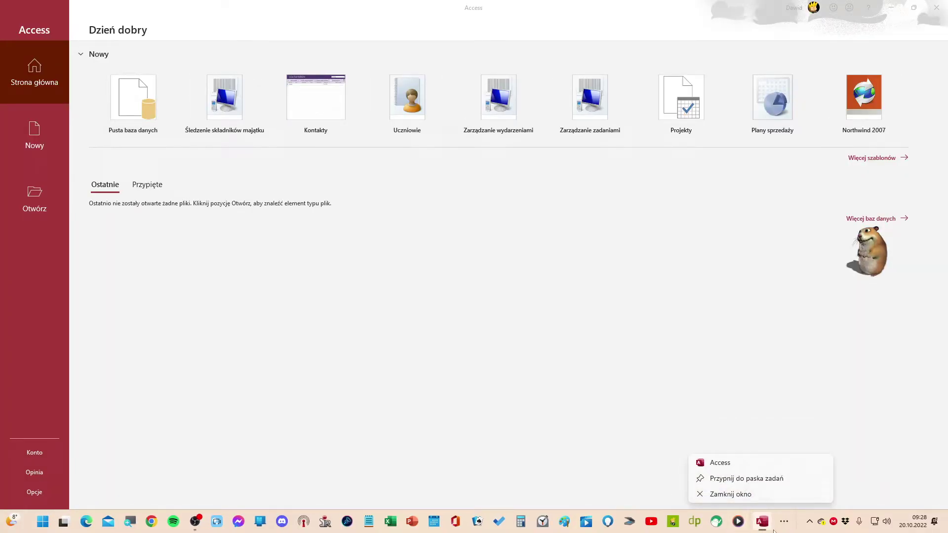
pyautogui.click(761, 397)
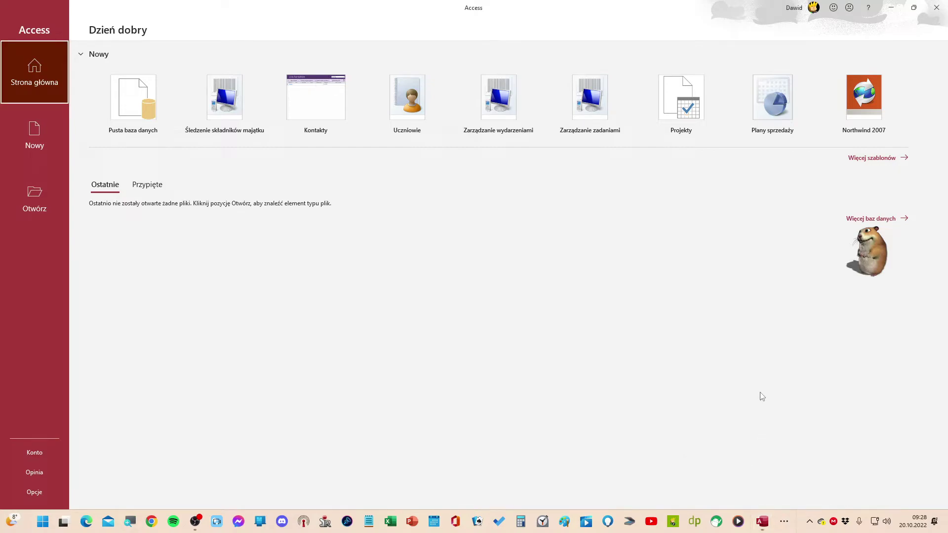
pyautogui.click(782, 523)
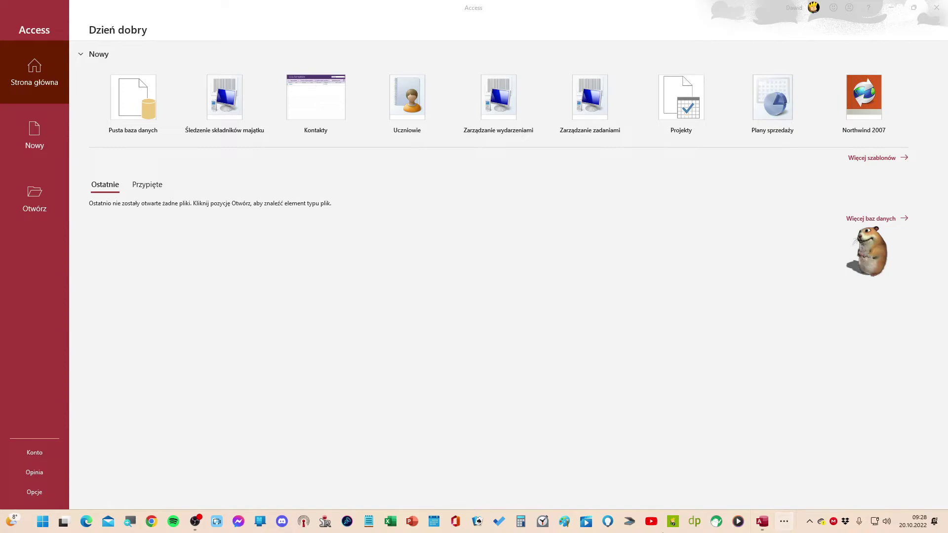
# Switch to Edge, go to dobreprogramy.pl, and open the forum topic "Przeprojektowany panel boczny w eksploratorze" from the notifications
pyautogui.click(87, 521)
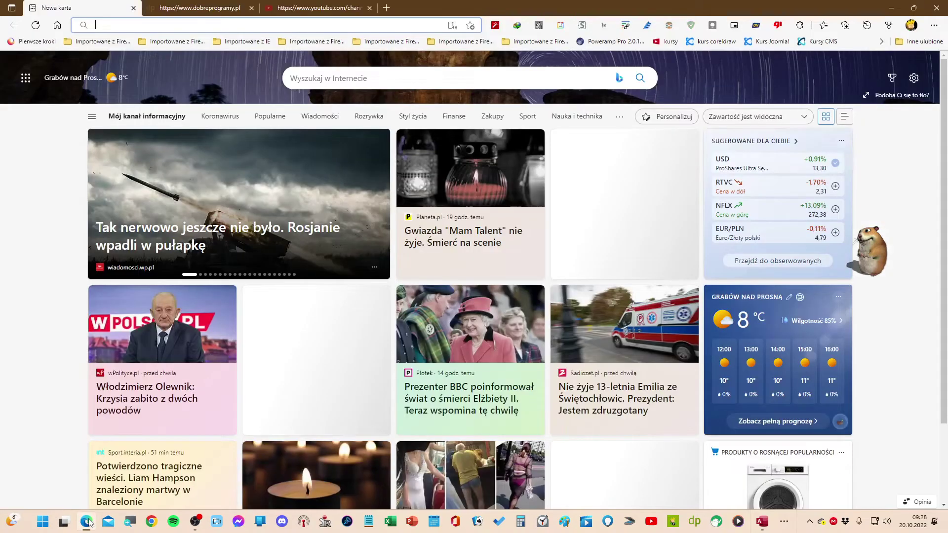
pyautogui.write('d')
pyautogui.press('Return')
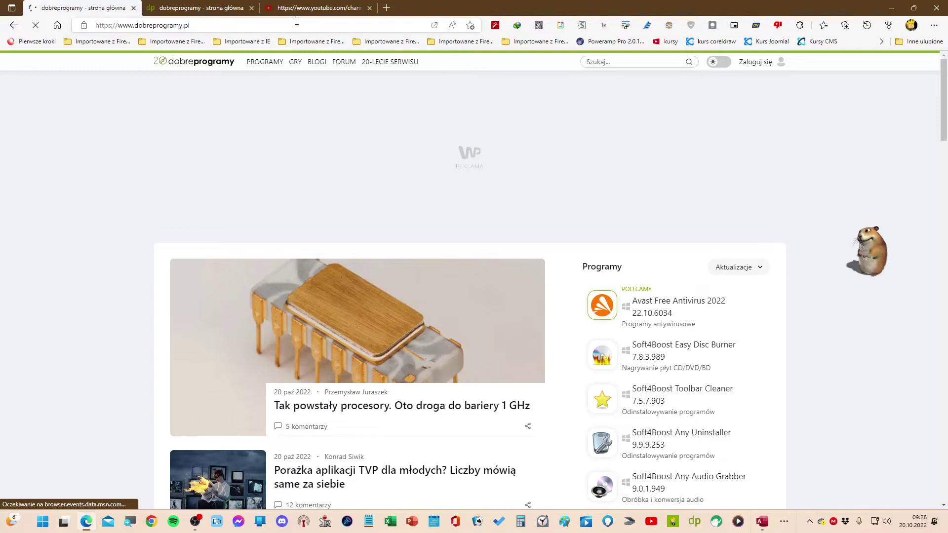
pyautogui.click(341, 64)
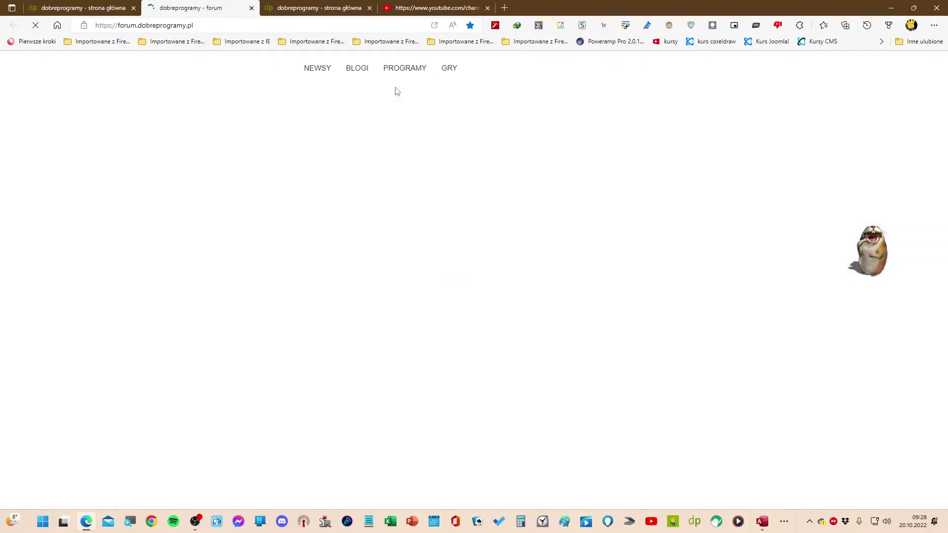
pyautogui.click(728, 70)
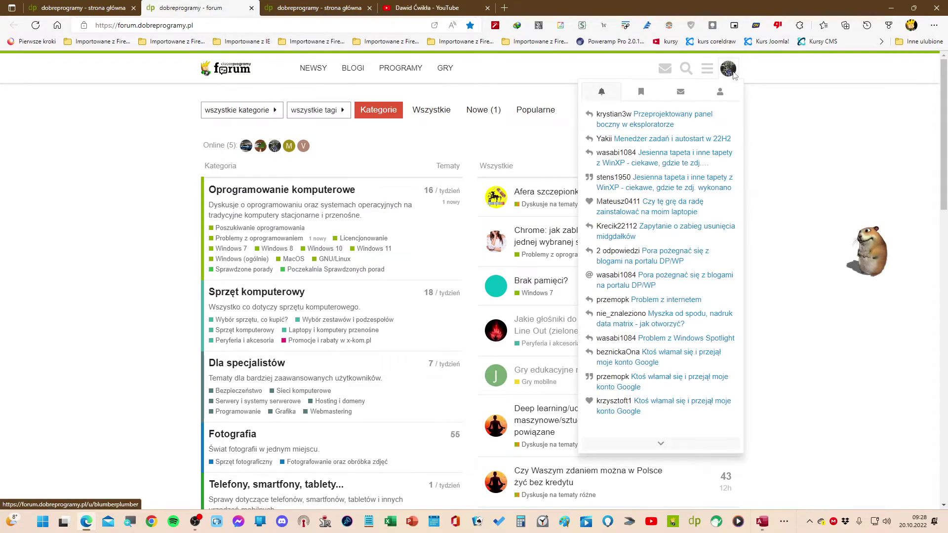
pyautogui.click(647, 115)
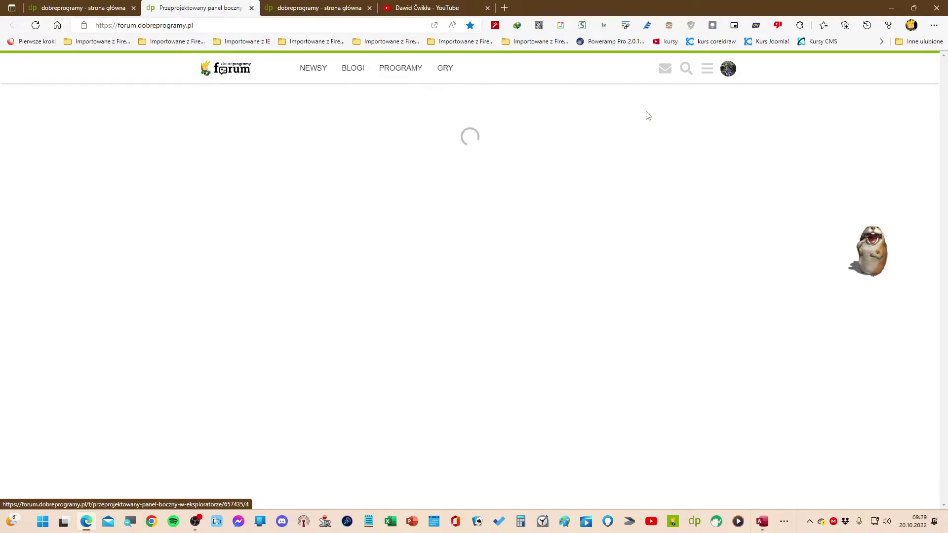
pyautogui.scroll(1, 527, 215)
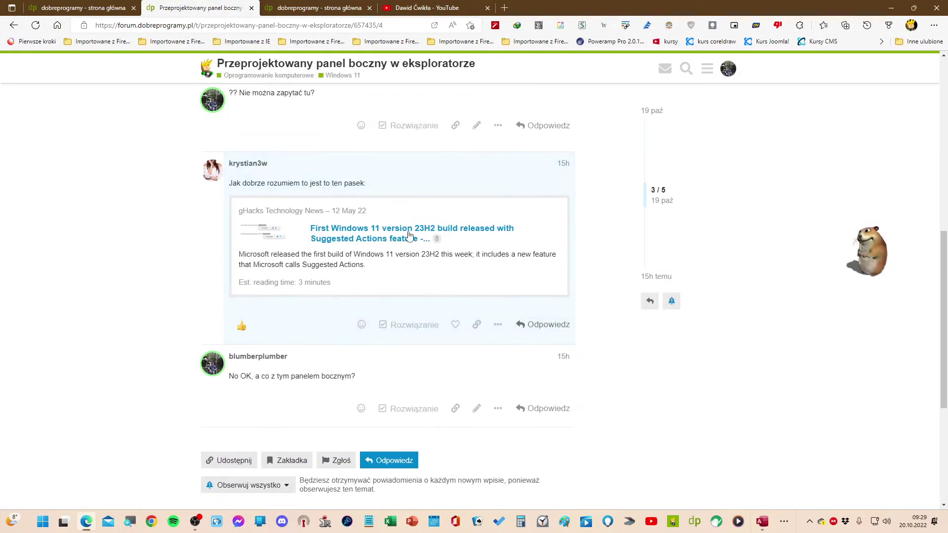
# Open the linked ghacks.net article on Windows 11 version 23H2 and examine its Suggested Actions examples
pyautogui.click(334, 228)
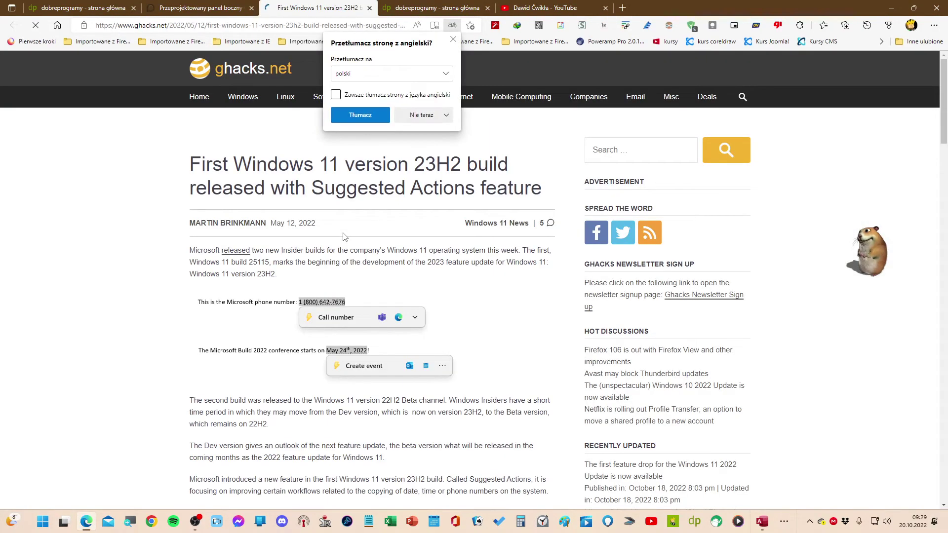
pyautogui.scroll(-3, 353, 247)
pyautogui.scroll(1, 353, 247)
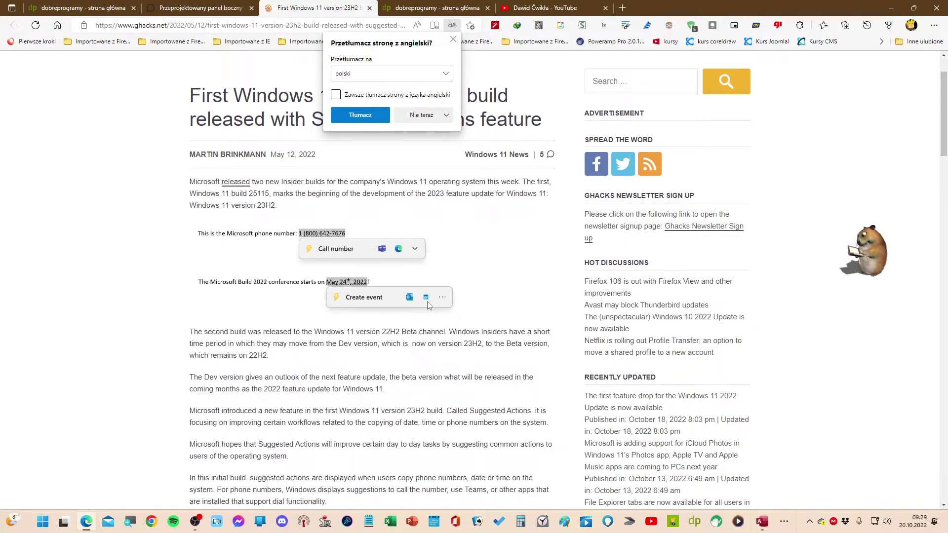
# Check the taskbar overflow again, close the open windows, and unpin File Explorer from the taskbar
pyautogui.click(783, 526)
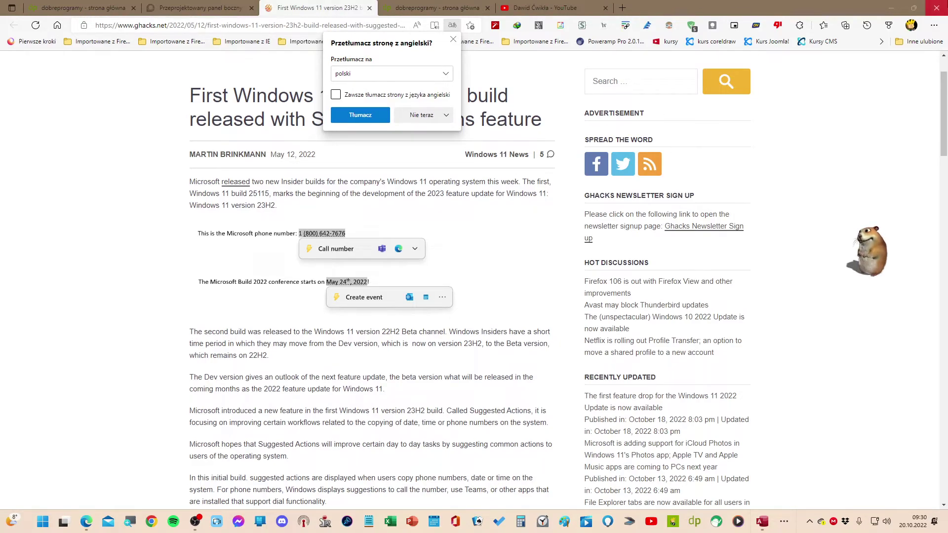
pyautogui.click(937, 7)
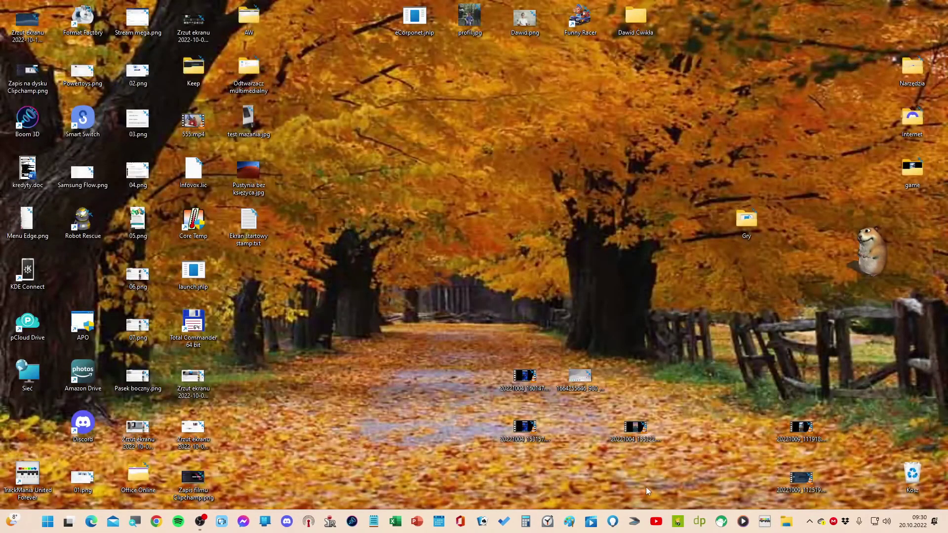
pyautogui.rightClick(786, 522)
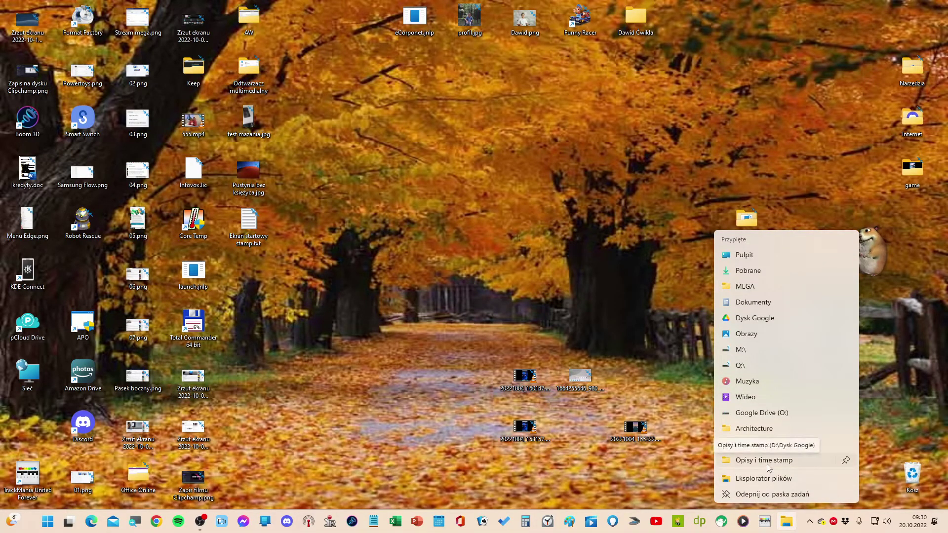
pyautogui.click(753, 494)
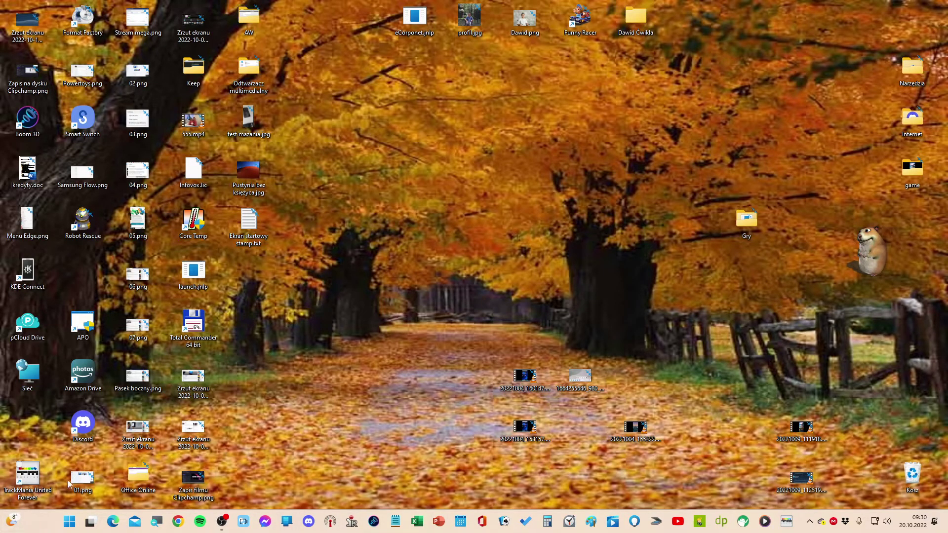
# Switch to Edge and search Google for "clover"
pyautogui.click(222, 521)
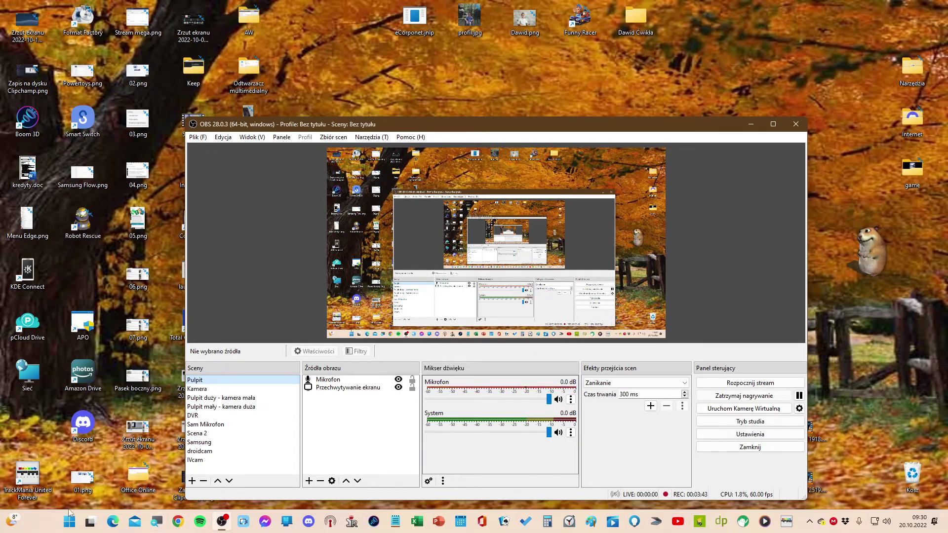
pyautogui.click(112, 522)
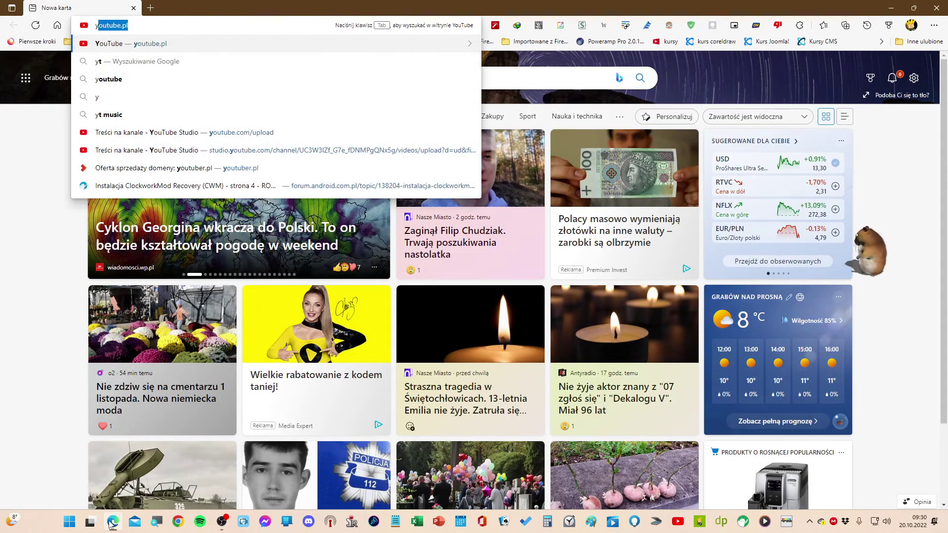
pyautogui.write('clover')
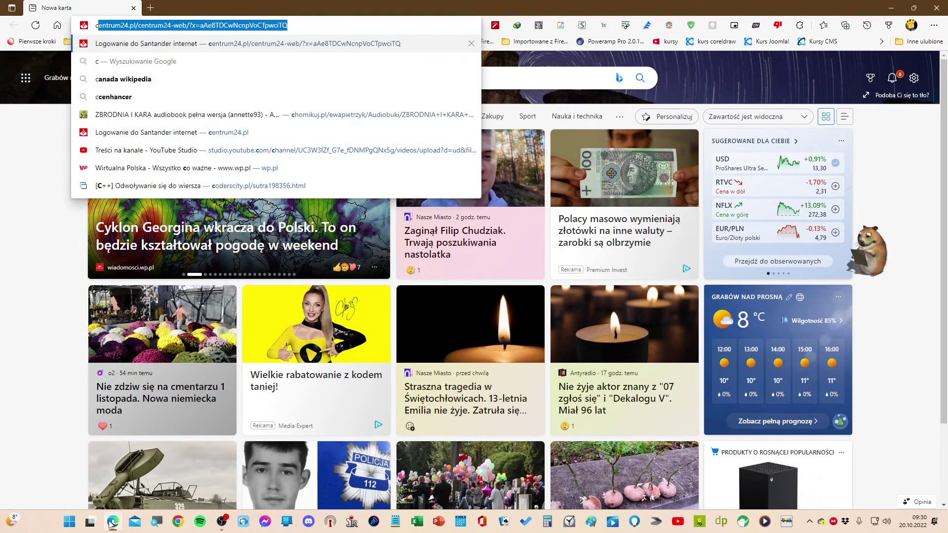
pyautogui.write('field')
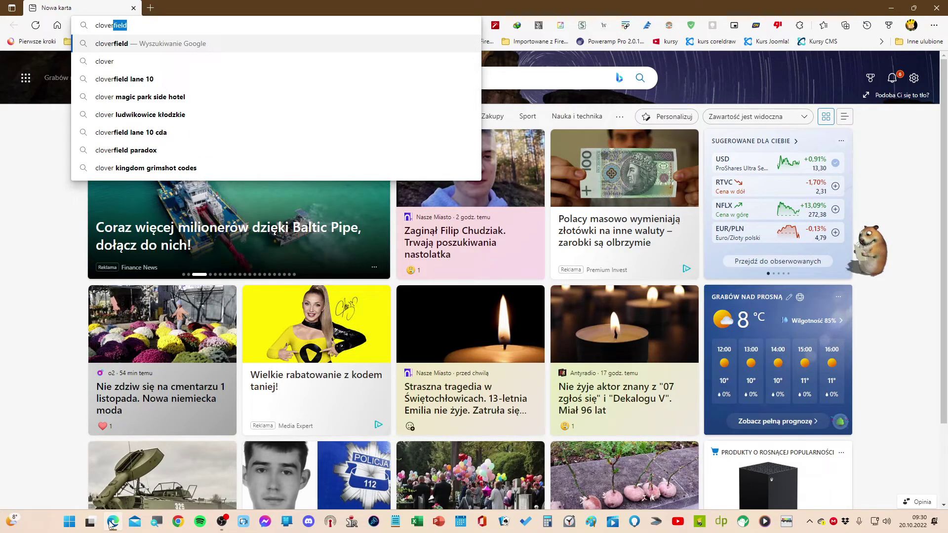
pyautogui.press('BackSpace')
pyautogui.press('BackSpace')
pyautogui.press('BackSpace')
pyautogui.press('BackSpace')
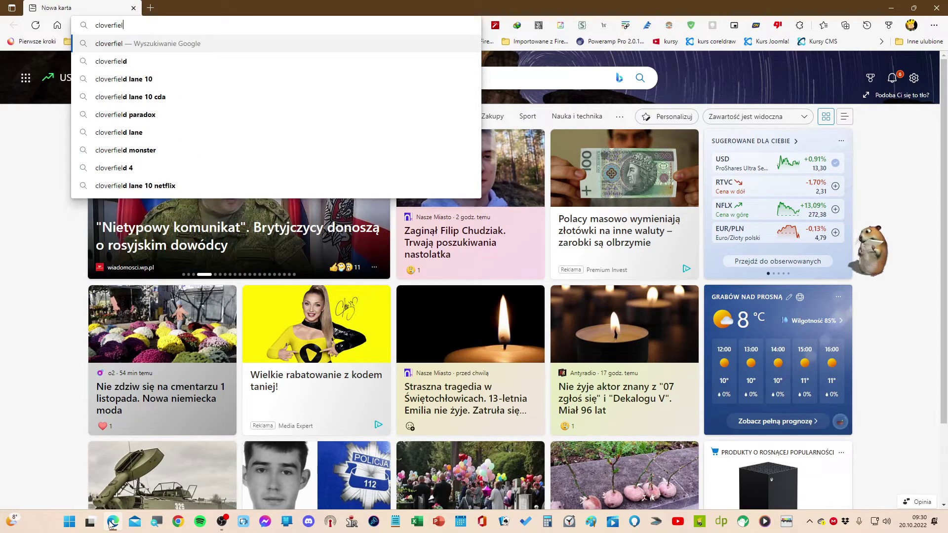
pyautogui.press('BackSpace')
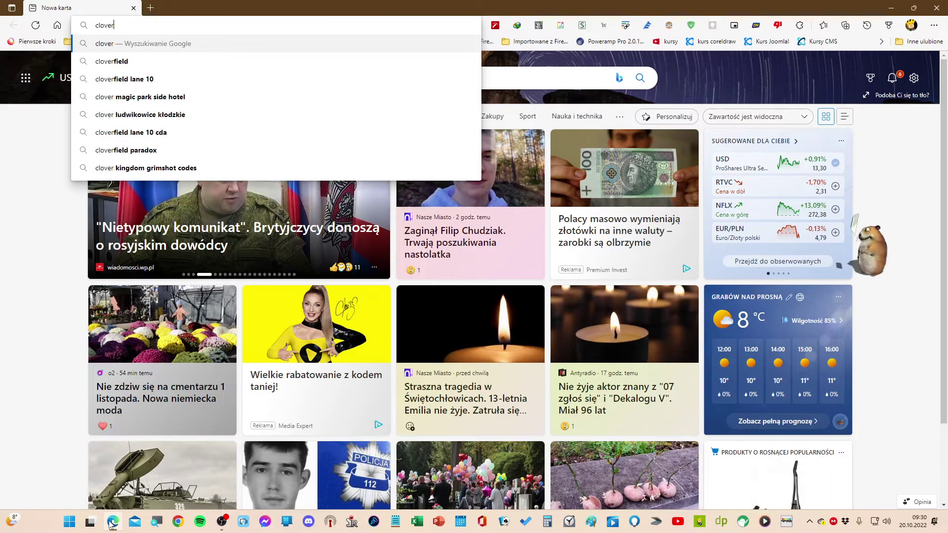
pyautogui.press('Return')
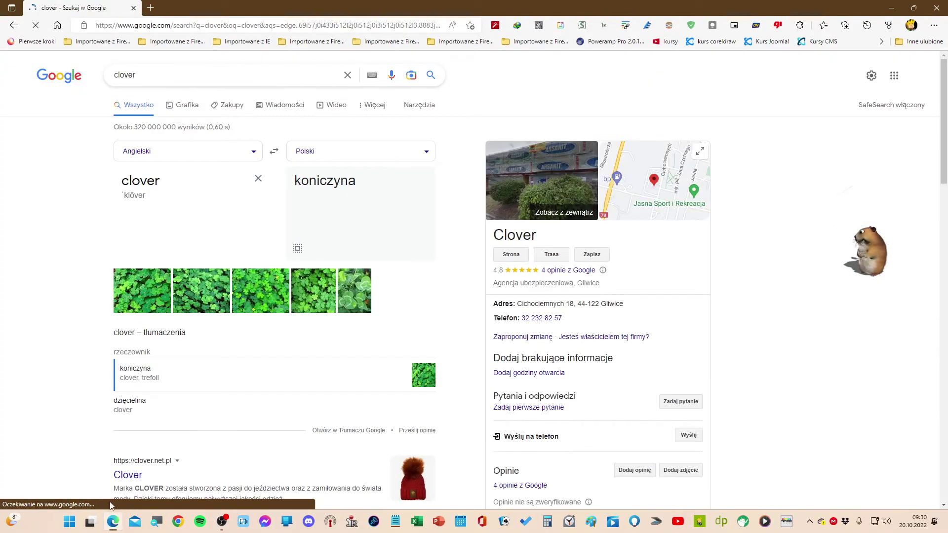
# Look through the Google results for the Clover program
pyautogui.moveTo(12, 521)
pyautogui.click(482, 401)
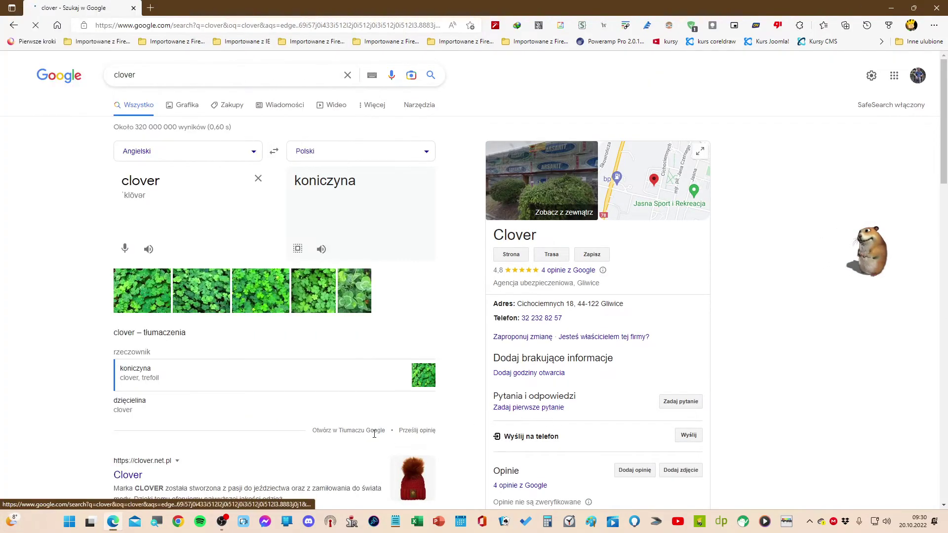
pyautogui.scroll(-2, 393, 434)
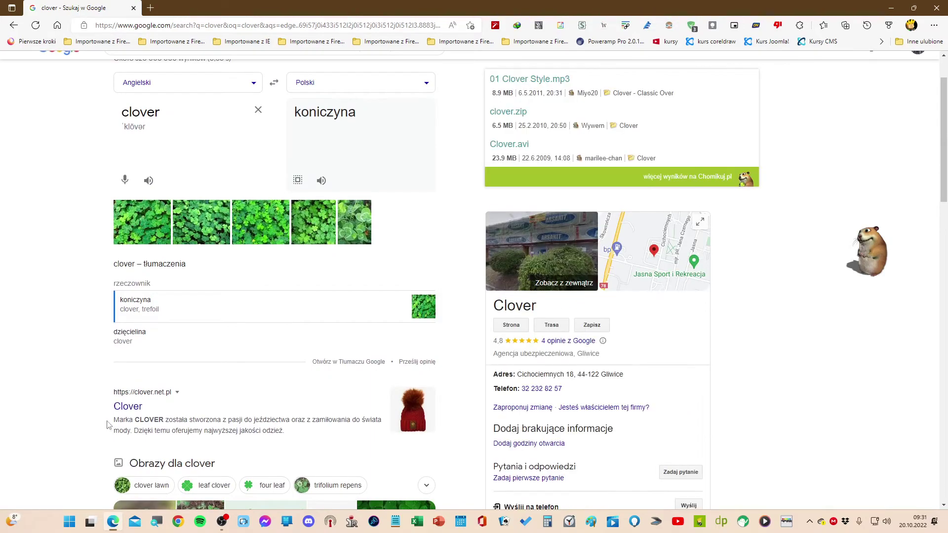
pyautogui.scroll(-7, 108, 425)
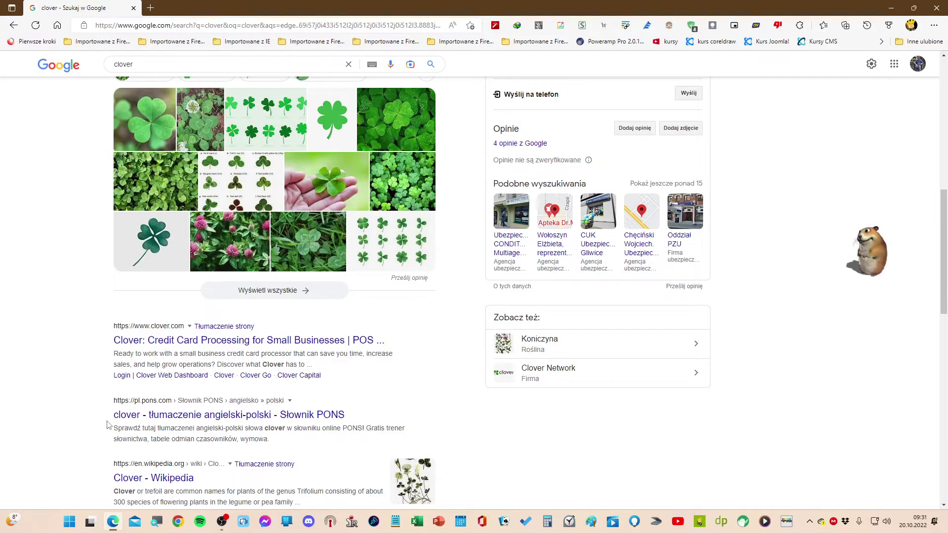
pyautogui.scroll(8, 108, 424)
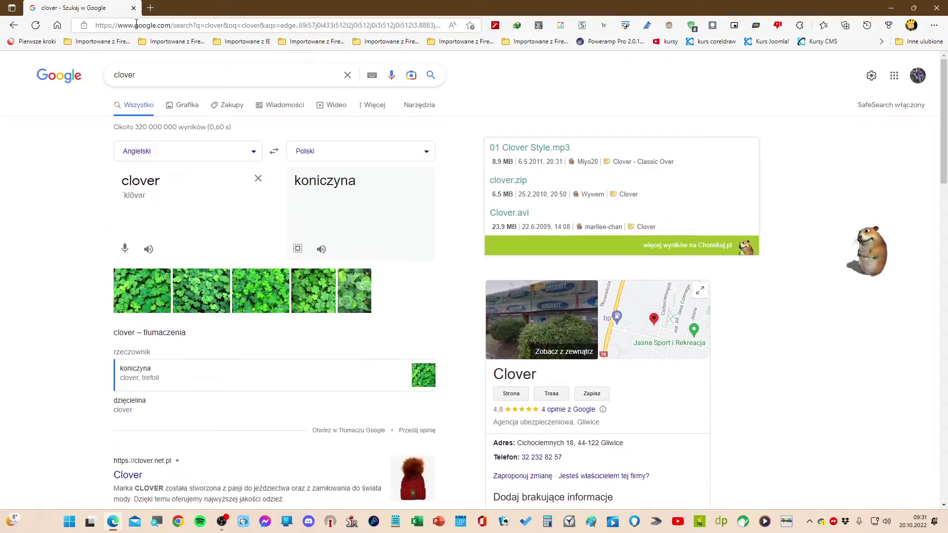
# Go to dobreprogramy.pl, search the site for "clover", and open the Clover 3.5.2 program page
pyautogui.click(140, 25)
pyautogui.write('dobreprogramy.pl')
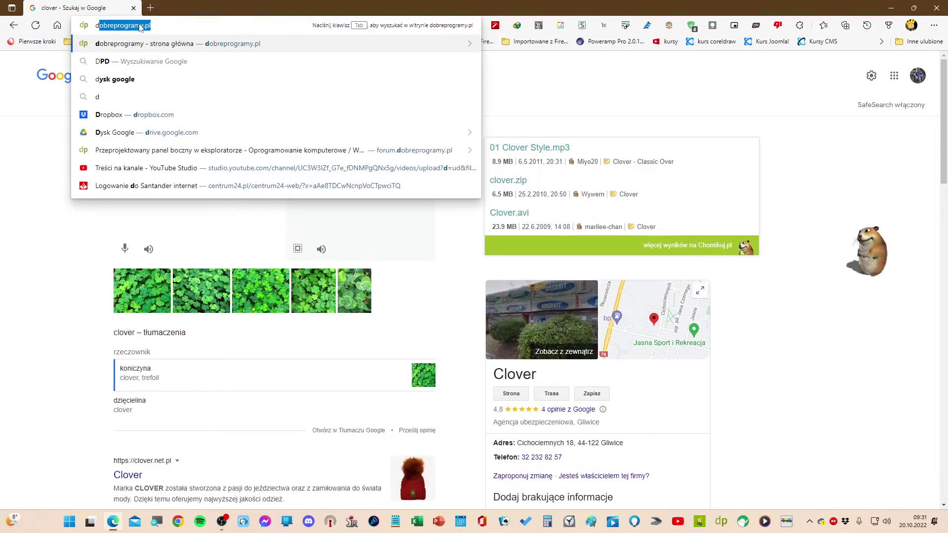
pyautogui.press('Return')
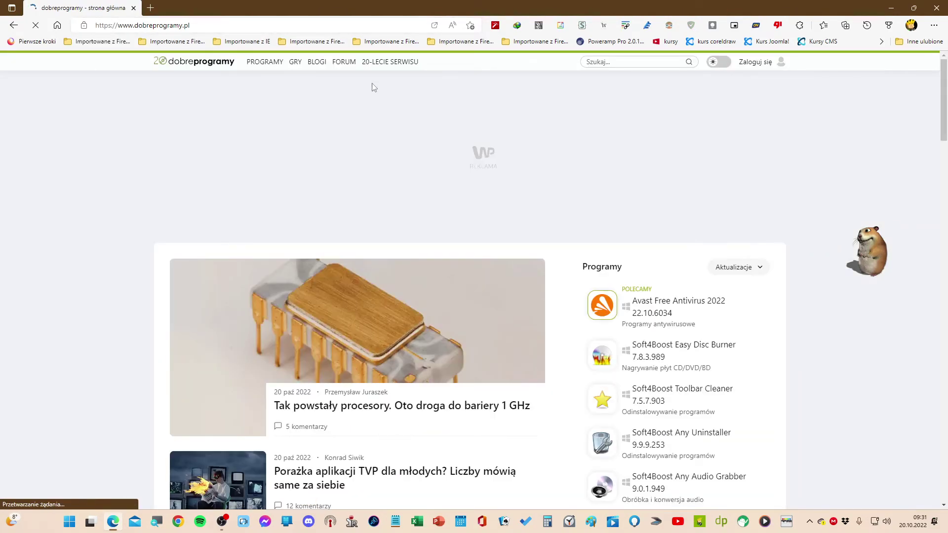
pyautogui.click(603, 61)
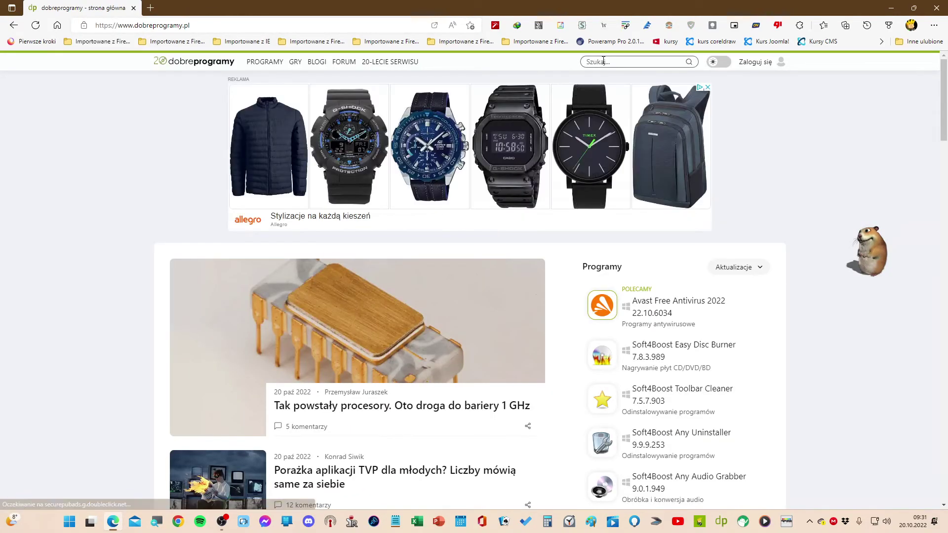
pyautogui.write('clover')
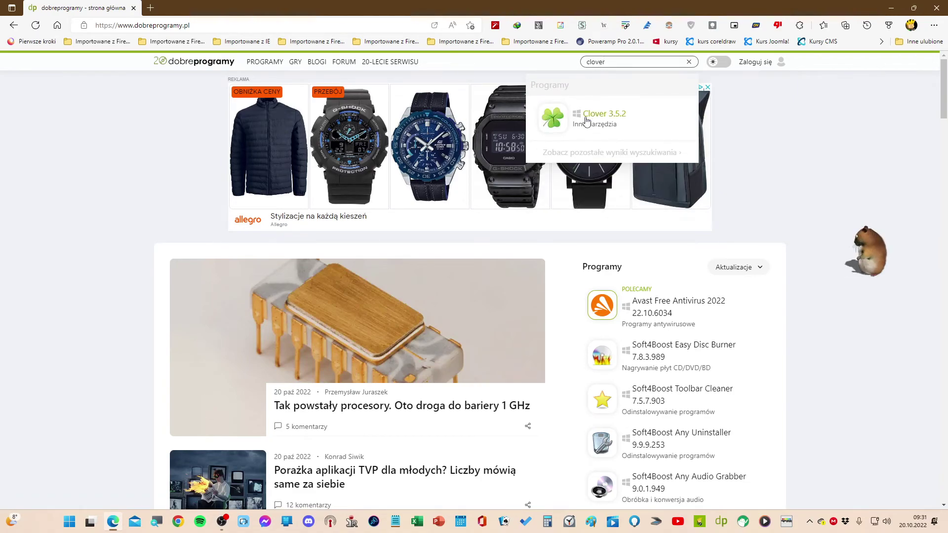
pyautogui.click(586, 118)
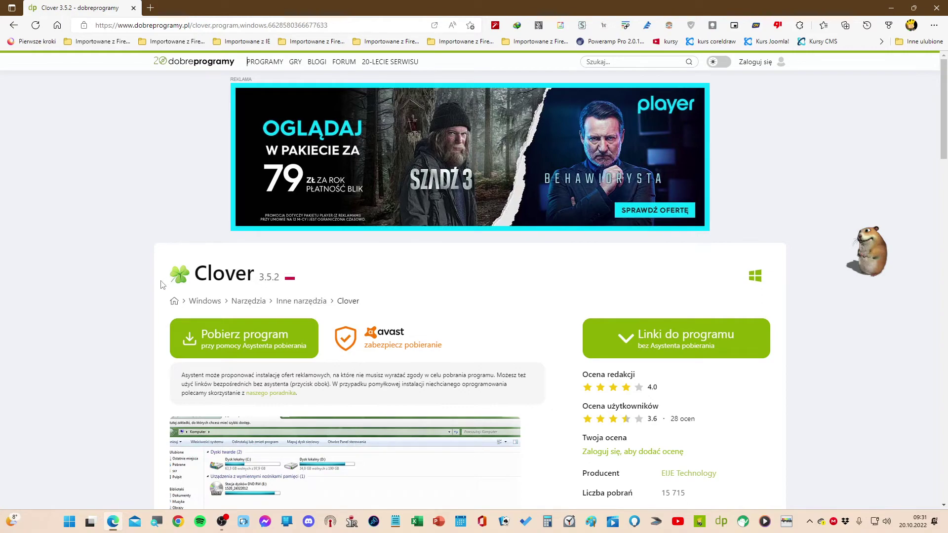
# Enlarge the Clover screenshot to examine its tabbed Explorer window, and close the enlarged view
pyautogui.scroll(-4, 161, 285)
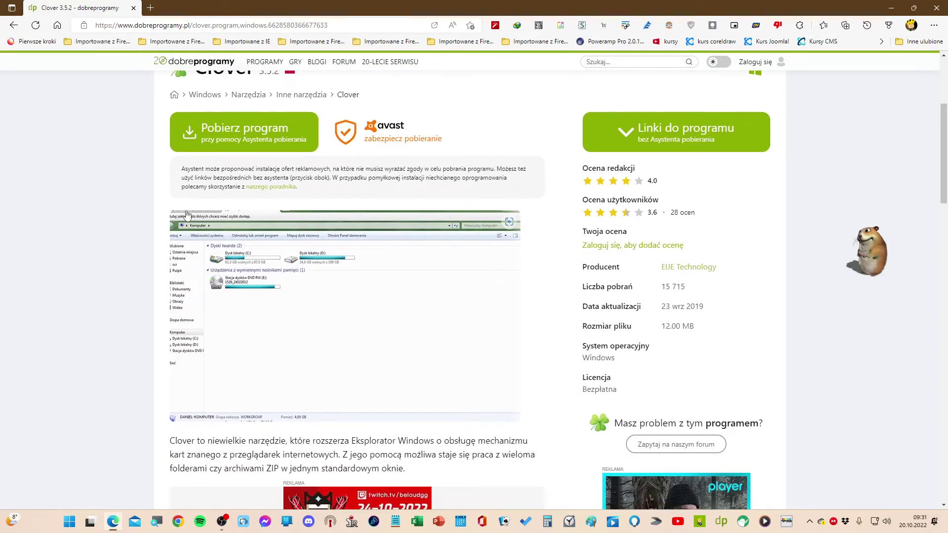
pyautogui.click(338, 261)
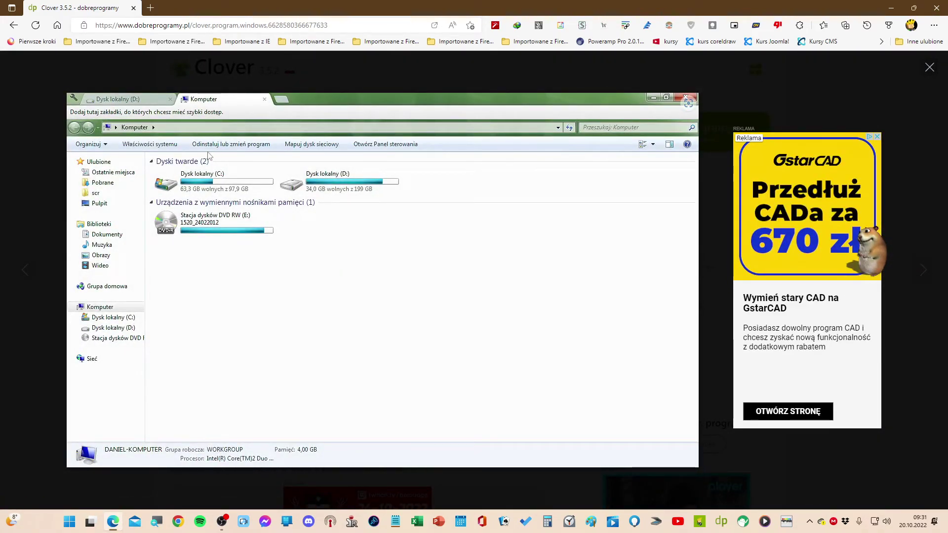
pyautogui.press('Escape')
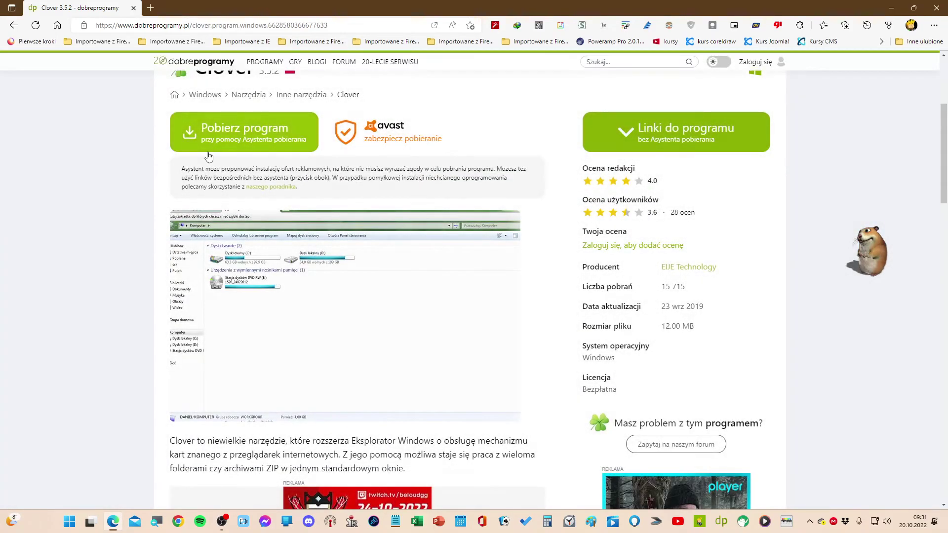
# Examine the download options, description and program details on the Clover page, and close the browser
pyautogui.scroll(-3, 209, 156)
pyautogui.scroll(5, 210, 155)
pyautogui.scroll(-3, 210, 156)
pyautogui.scroll(2, 210, 156)
pyautogui.scroll(4, 94, 128)
pyautogui.scroll(-4, 146, 139)
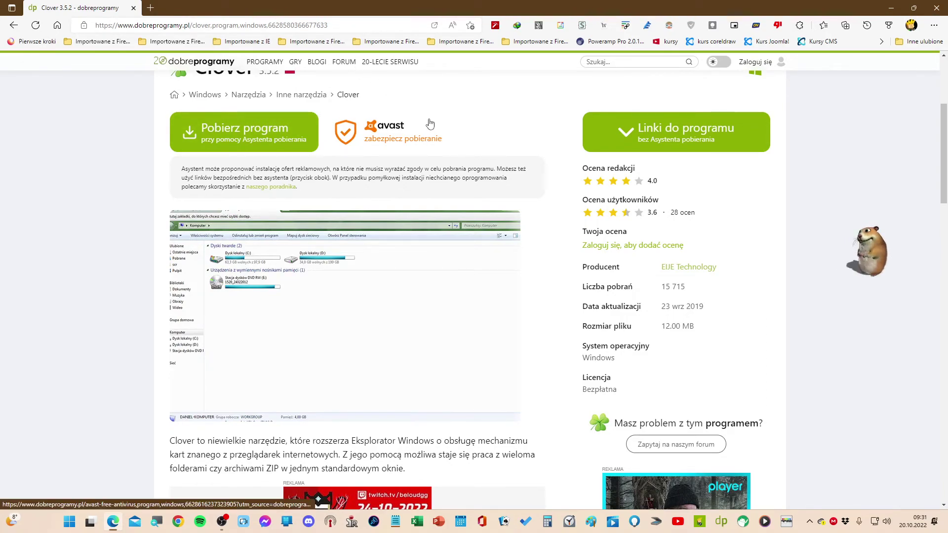
pyautogui.scroll(1, 430, 124)
pyautogui.scroll(-3, 430, 124)
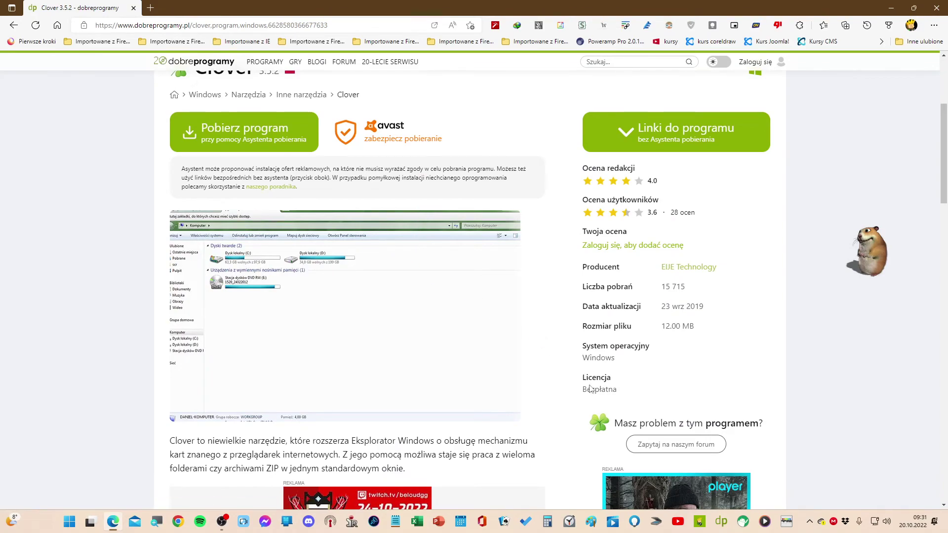
pyautogui.scroll(-5, 494, 347)
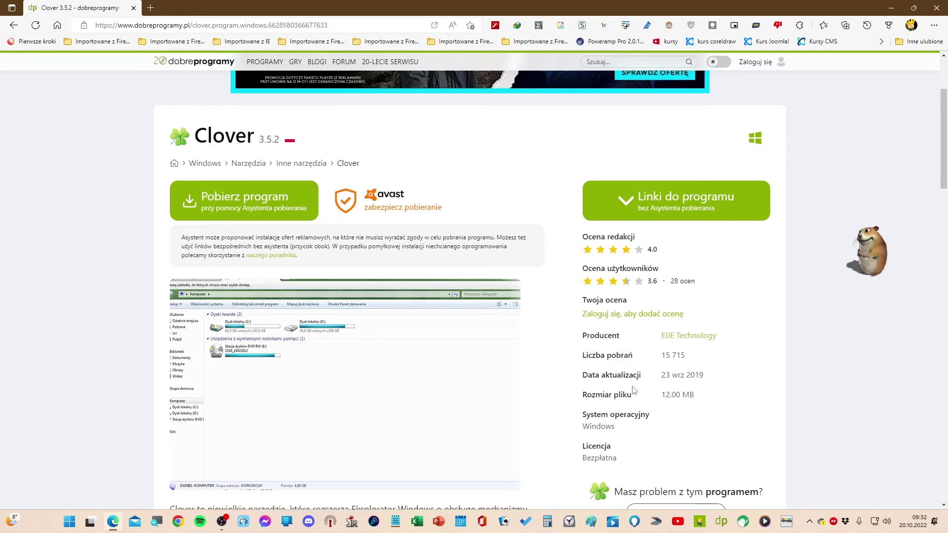
pyautogui.click(935, 5)
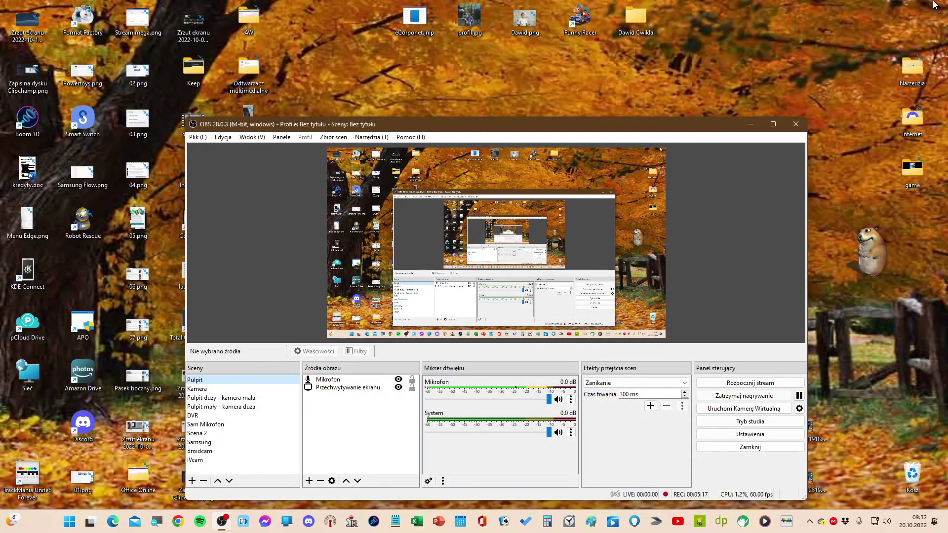